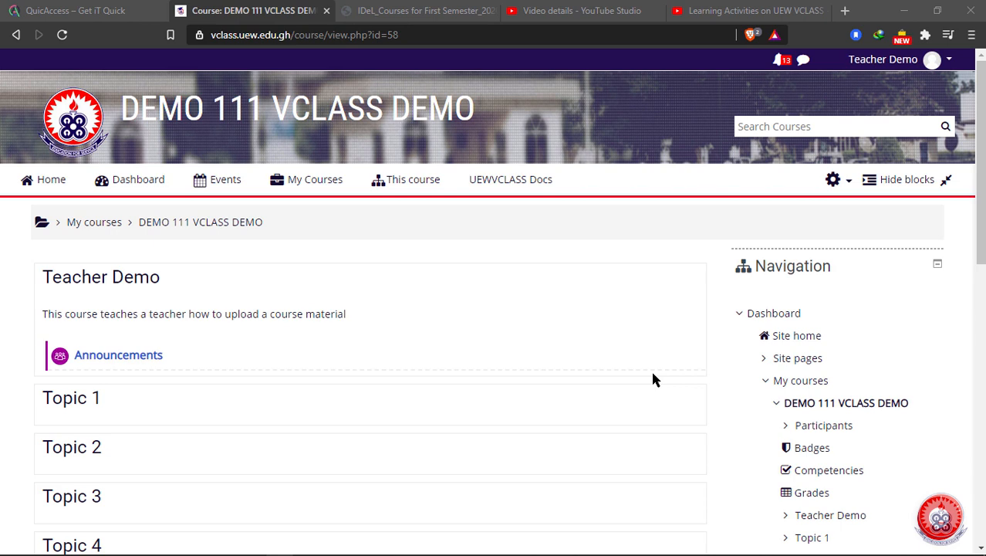
Turn on editing mode for the DEMO 111 VCLASS DEMO course
scroll(619, 378, "down", 2)
scroll(620, 378, "up", 1)
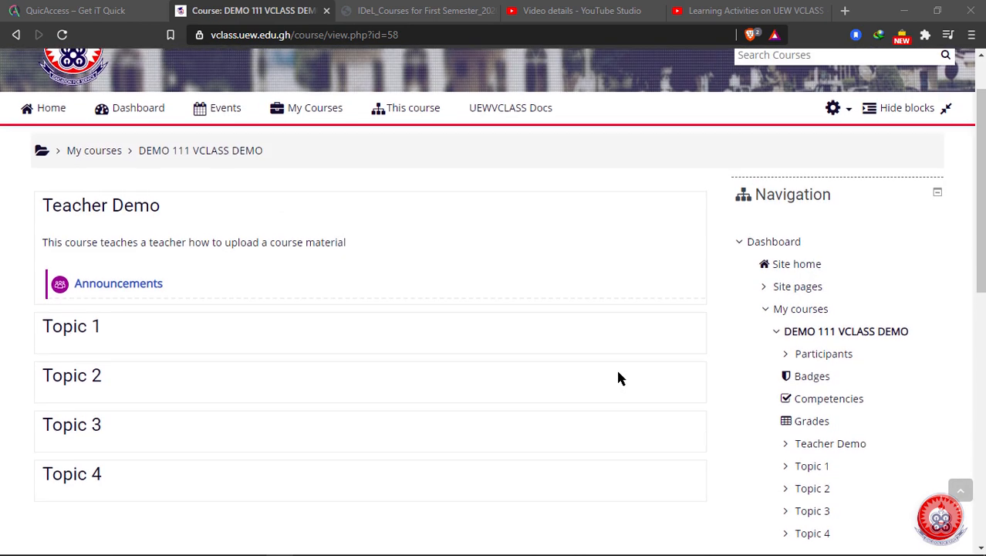
scroll(618, 377, "up", 1)
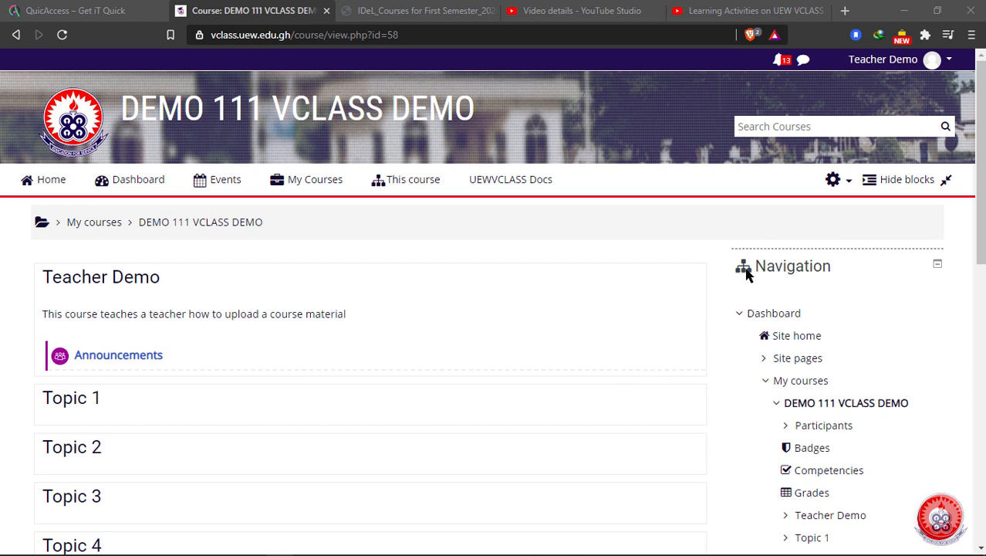
left_click(838, 185)
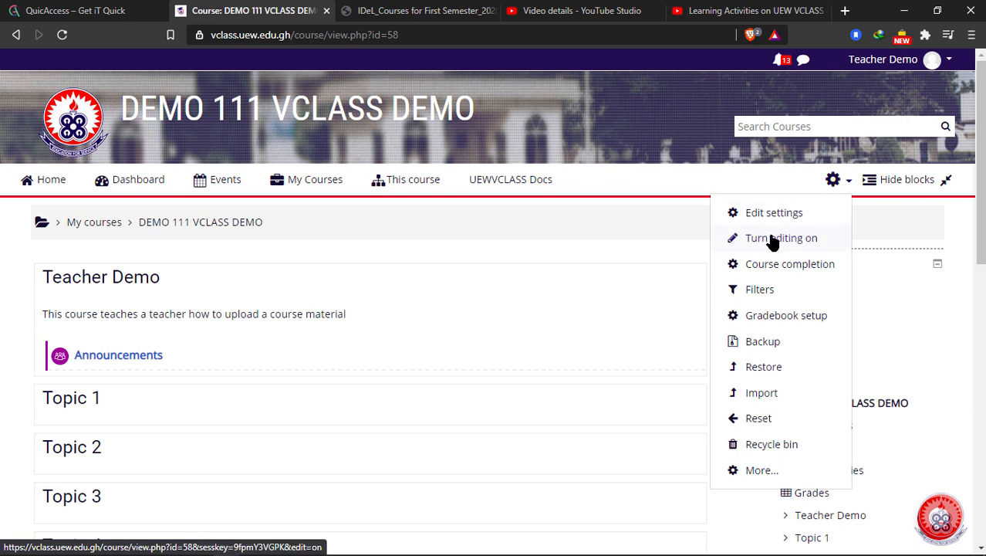
left_click(677, 225)
scroll(676, 255, "down", 6)
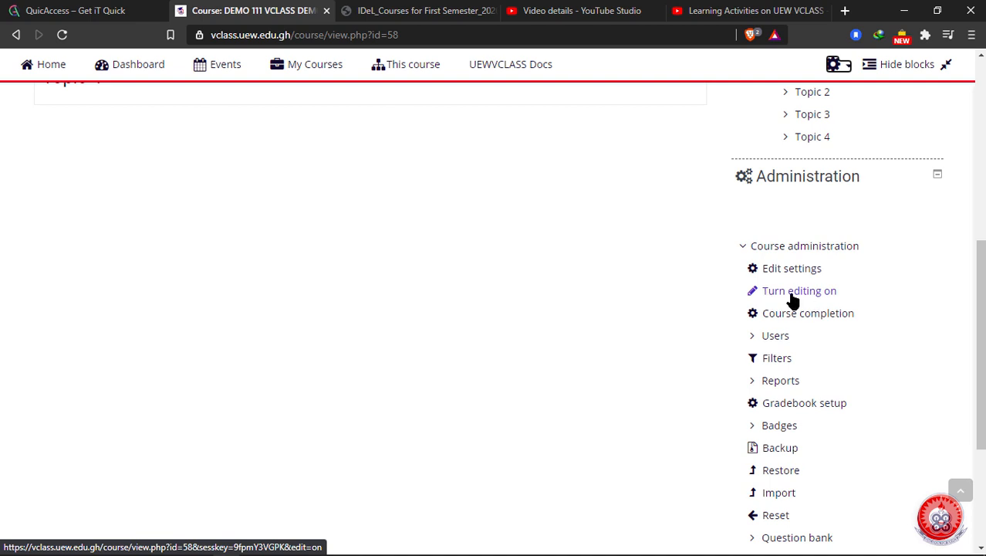
left_click(803, 292)
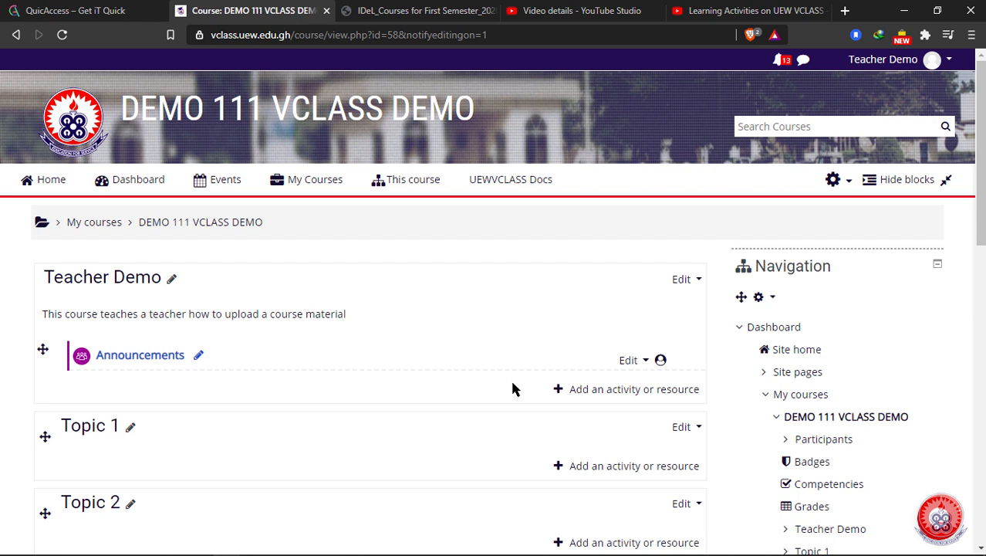
Add a new Assignment activity to the Teacher Demo section of the course
left_click(590, 394)
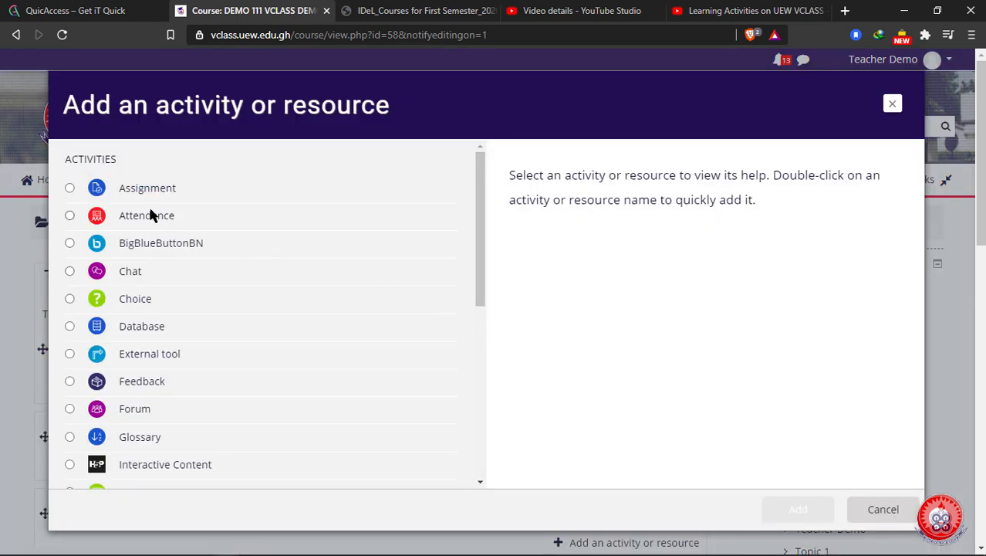
left_click(116, 189)
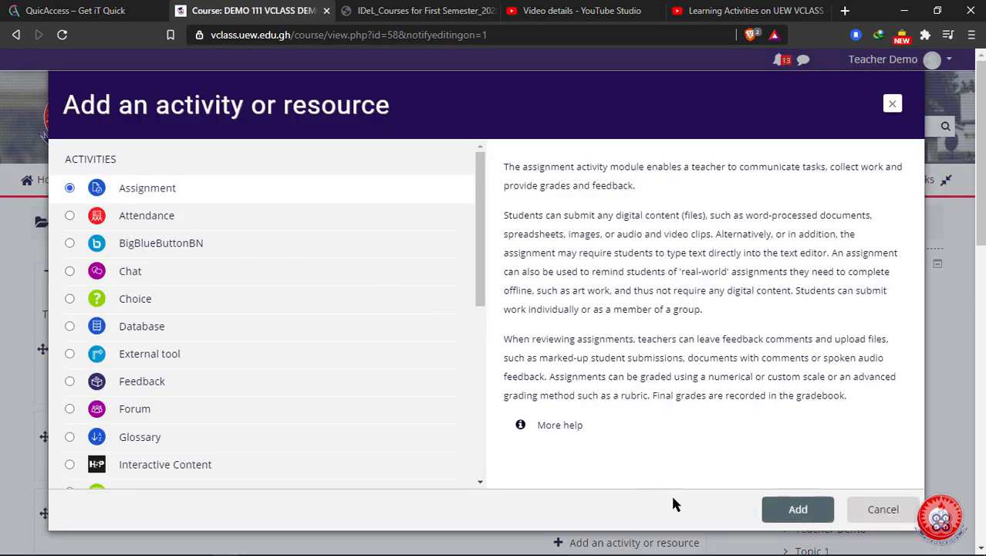
left_click_drag(558, 292, 506, 164)
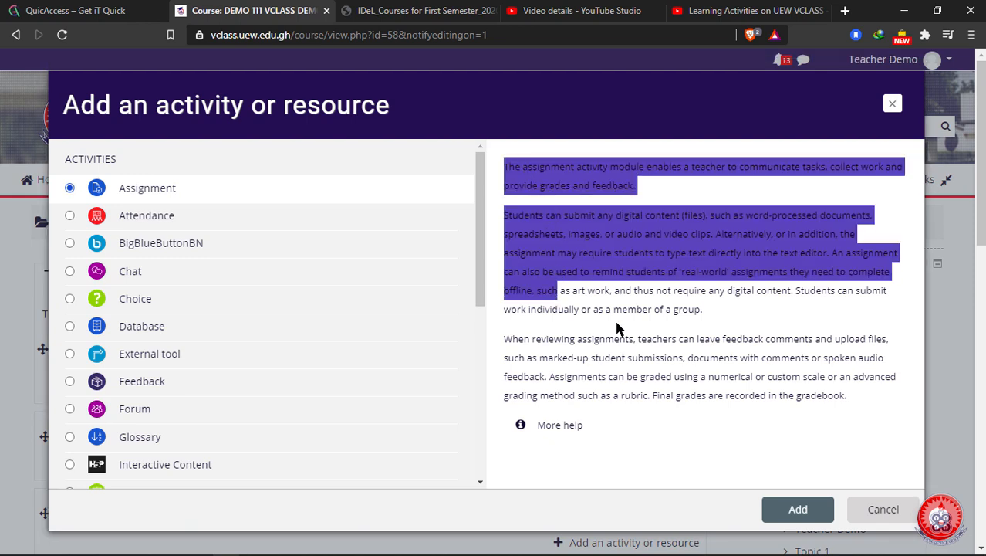
left_click(533, 182)
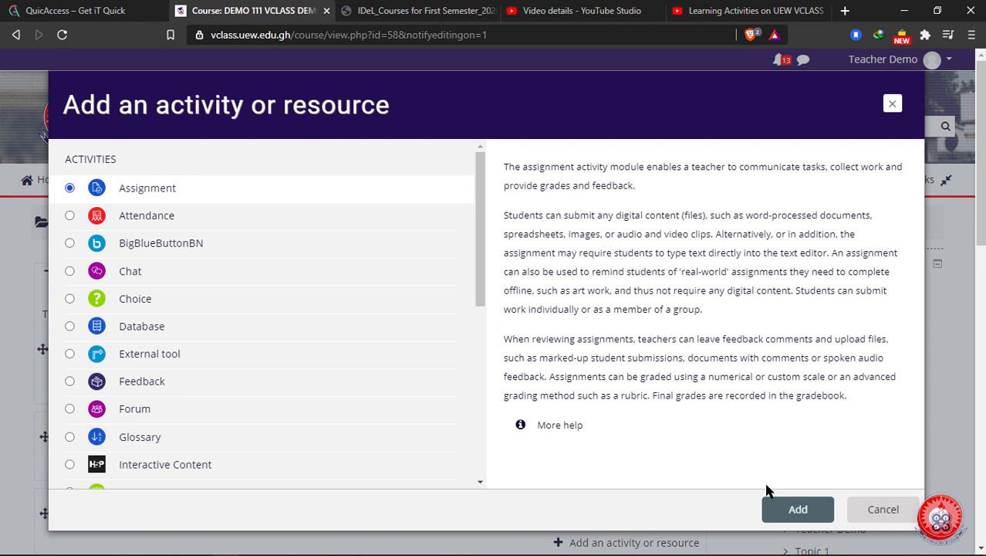
left_click(792, 519)
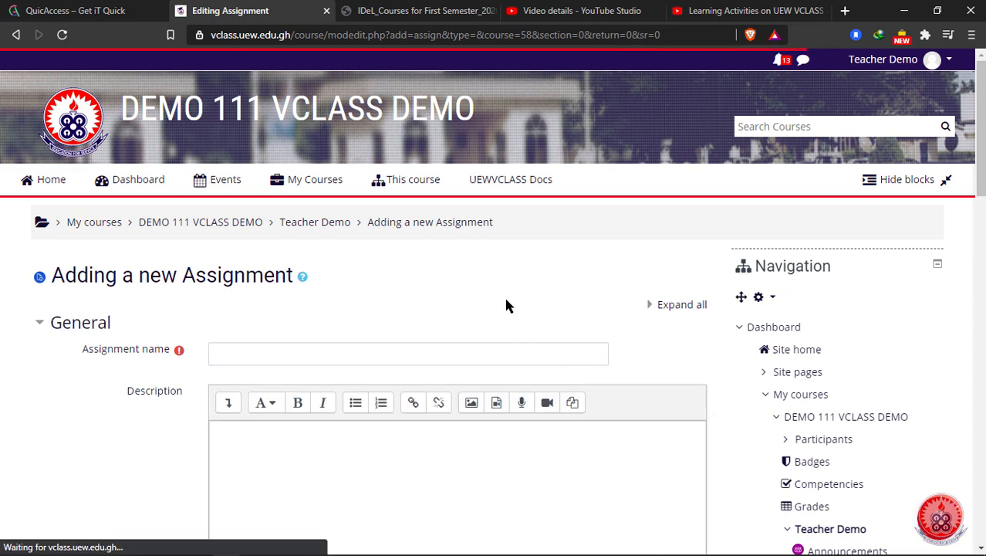
Name the new assignment "Assignment One"
scroll(507, 301, "down", 1)
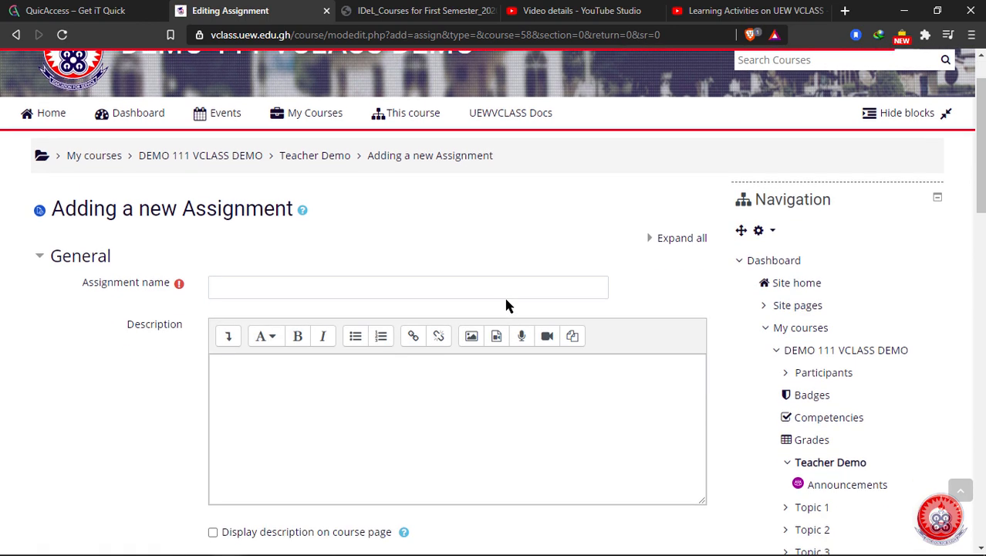
scroll(506, 306, "down", 3)
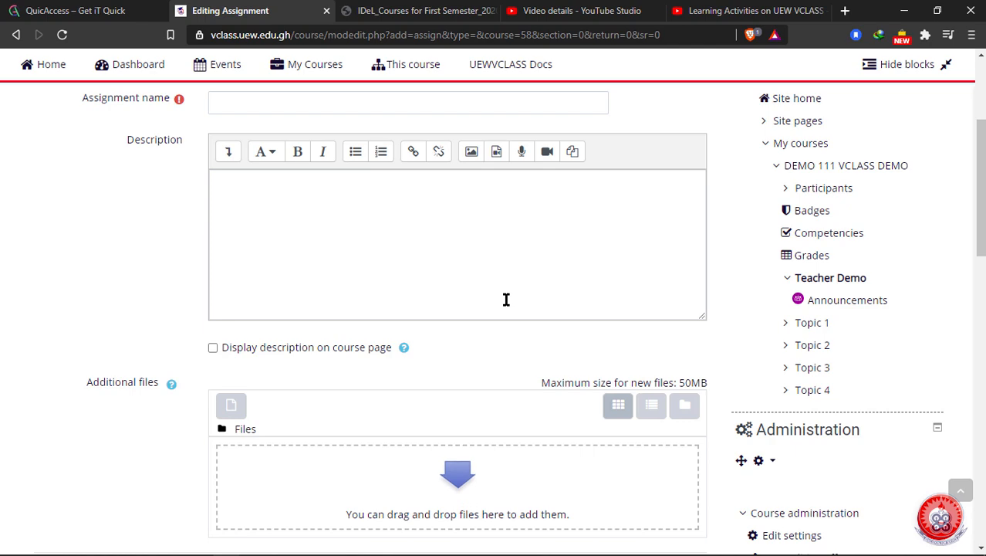
scroll(507, 300, "up", 4)
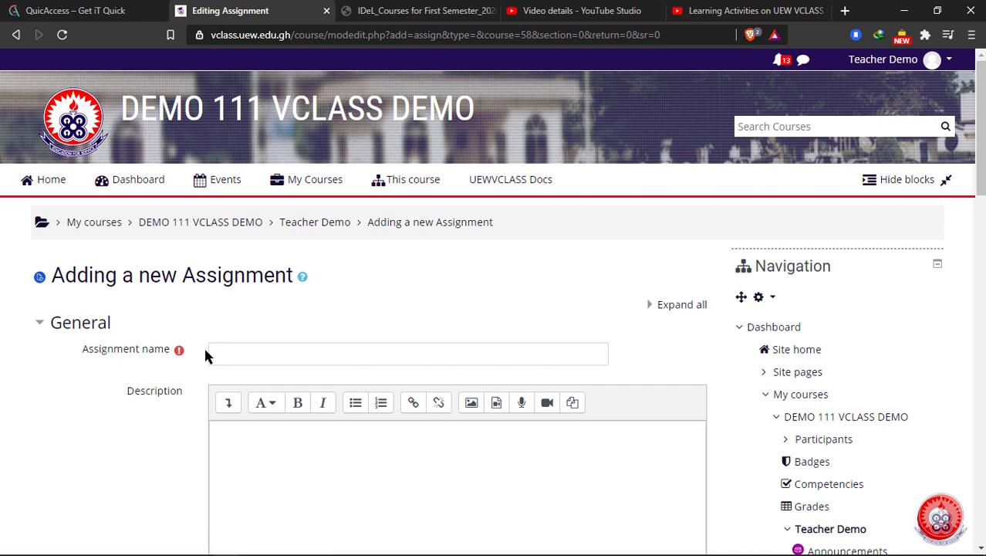
left_click(299, 351)
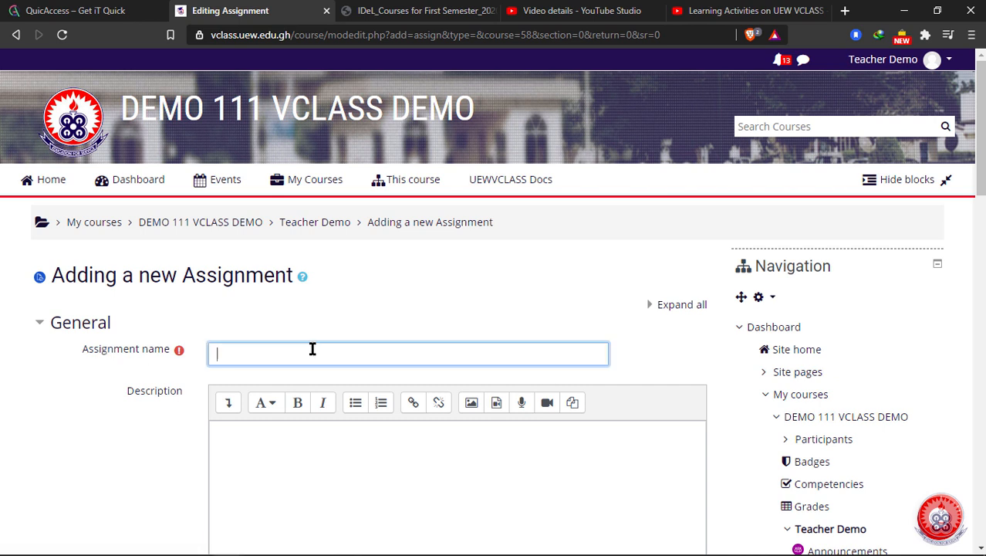
type("Assignment One")
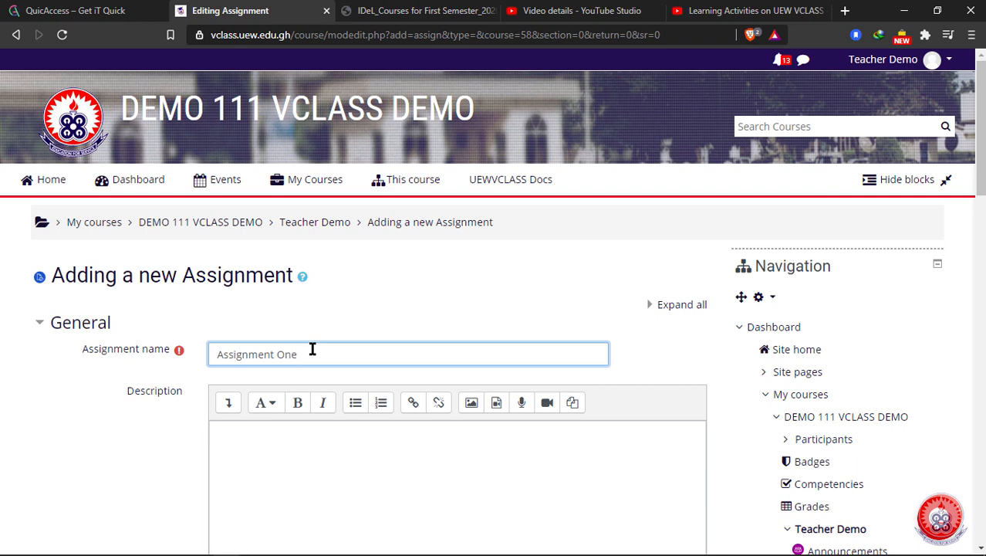
left_click(421, 300)
Enter "What is a Computer?" as the assignment's description
scroll(422, 294, "down", 4)
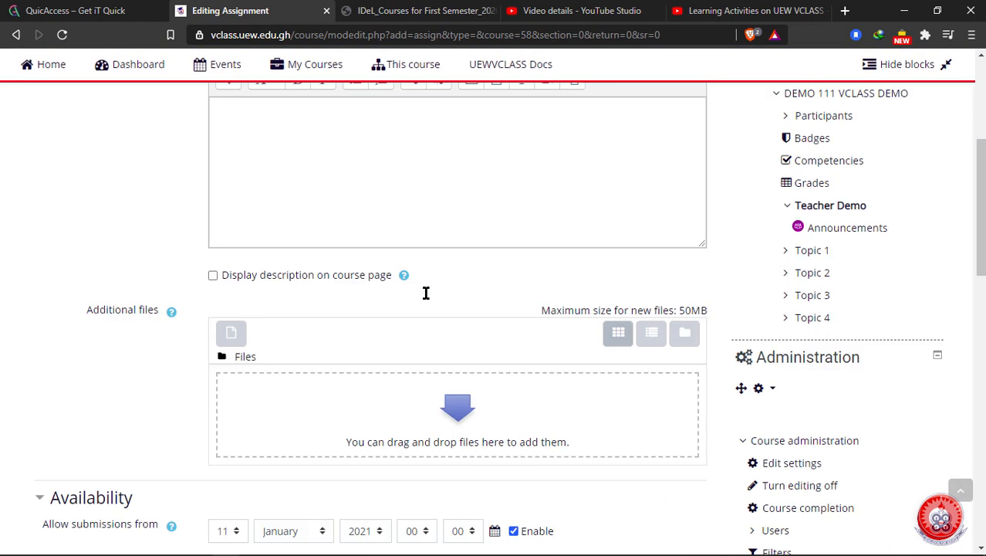
scroll(426, 300, "up", 1)
left_click(403, 228)
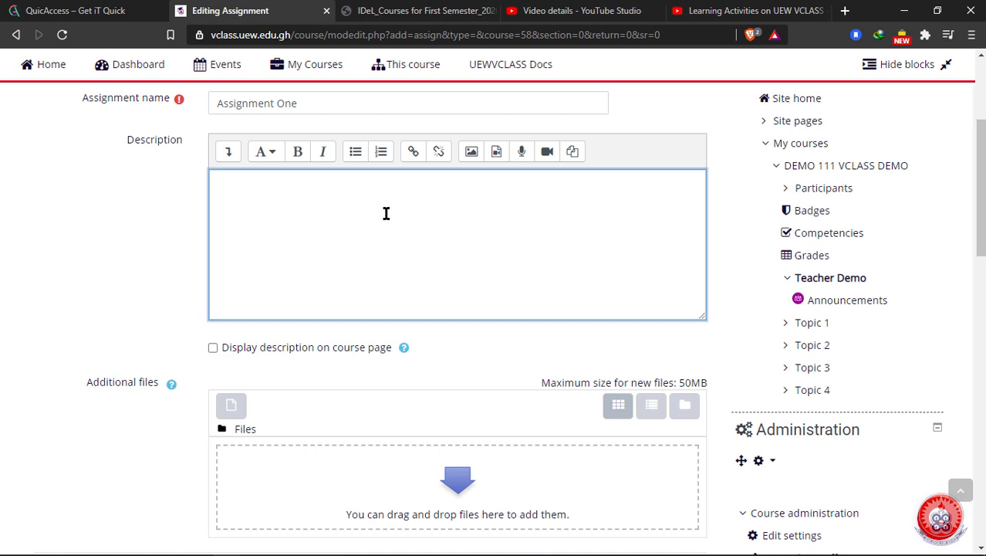
type("What is Comput")
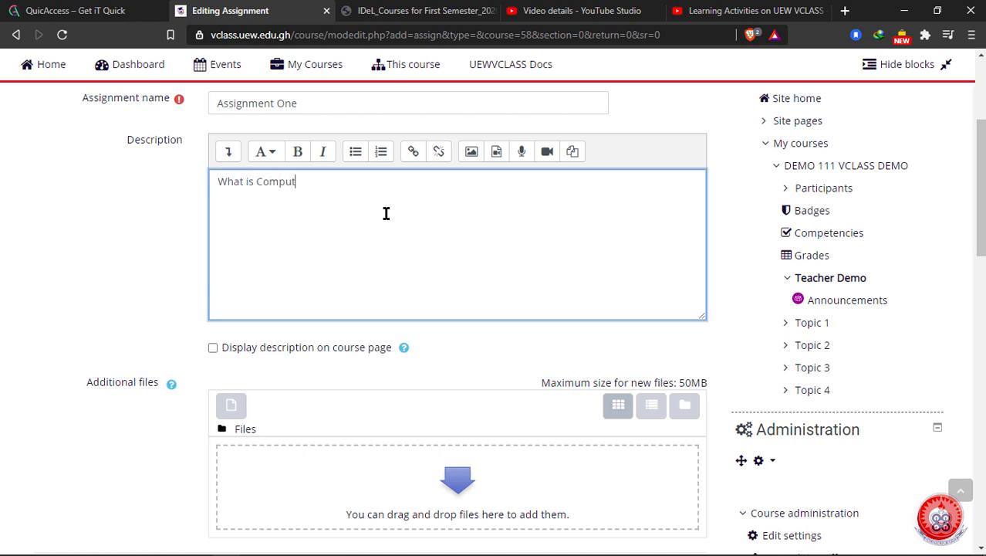
type("er")
left_click(255, 185)
type("a")
left_click(372, 193)
type("?")
left_click(178, 267)
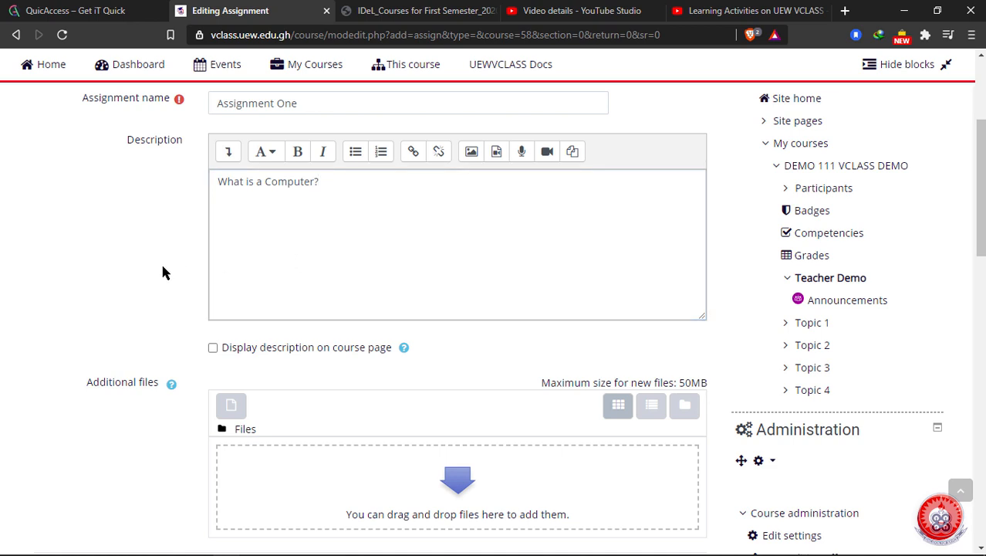
Try enabling the display of the description on the course page and switch the option back off
left_click(213, 348)
left_click_drag(348, 191, 214, 185)
left_click(287, 238)
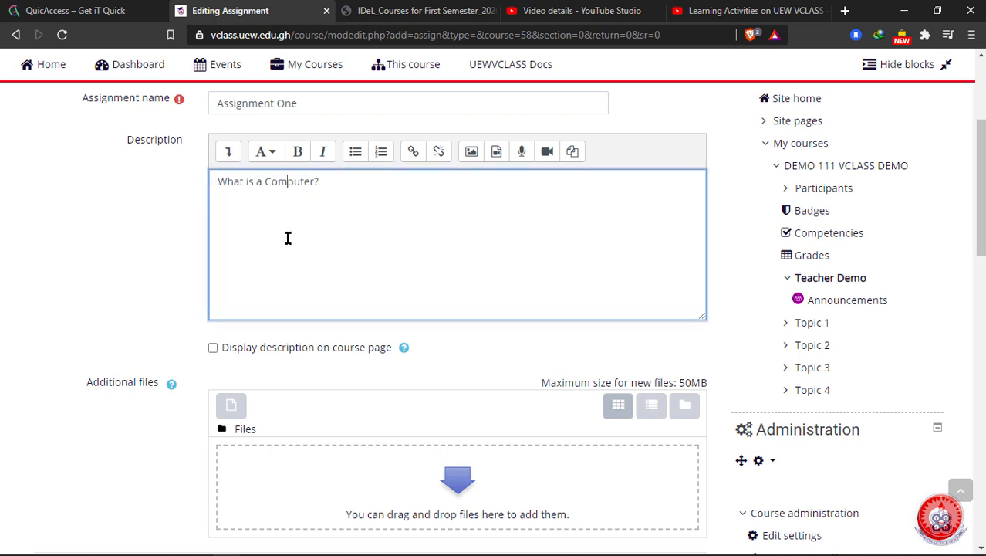
left_click(213, 348)
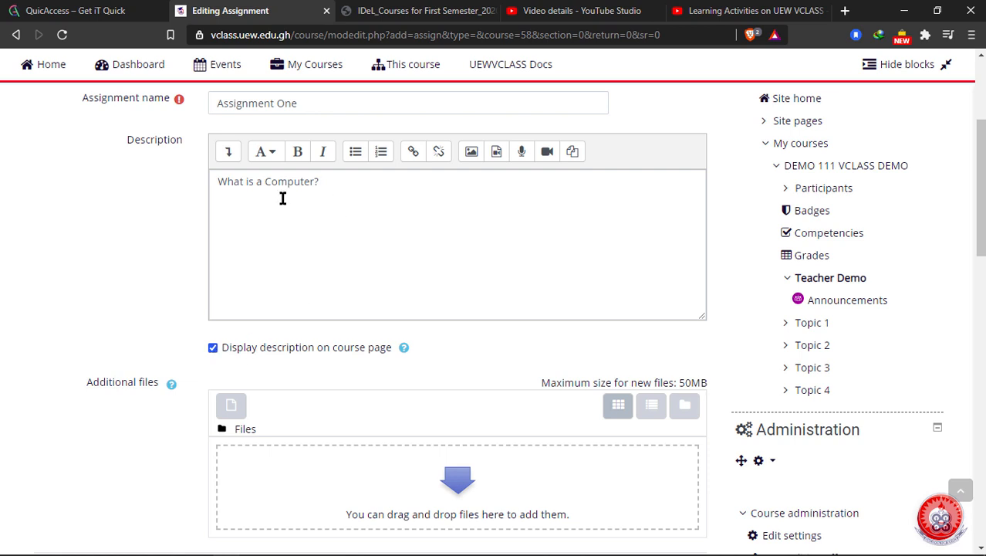
left_click(213, 347)
View the file picker for the assignment's additional files and close it without adding a file
scroll(176, 342, "down", 1)
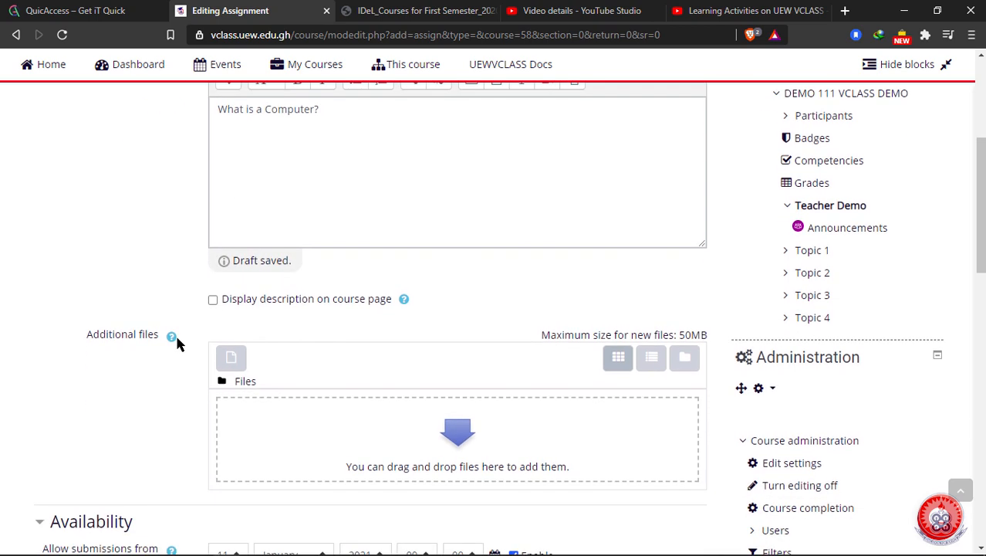
scroll(176, 342, "down", 3)
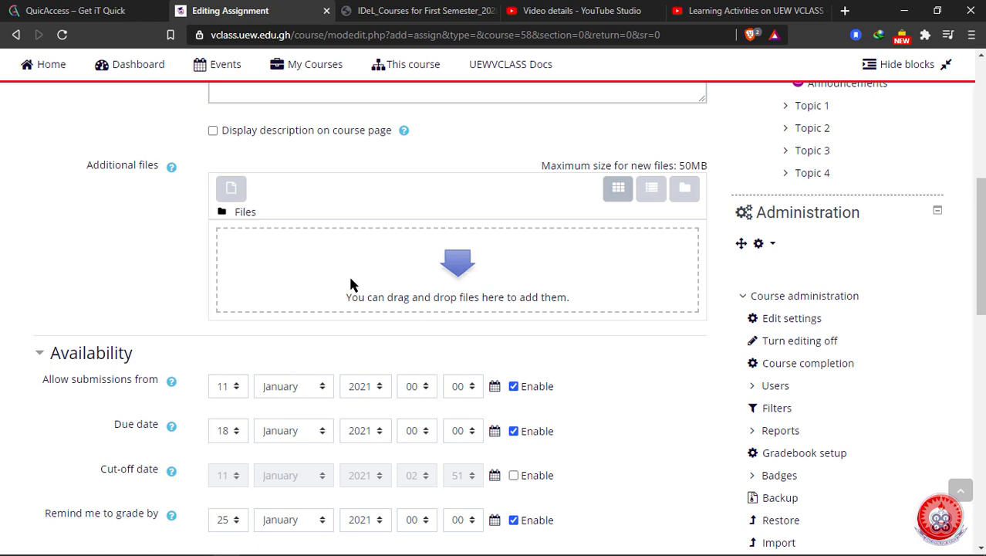
left_click(456, 267)
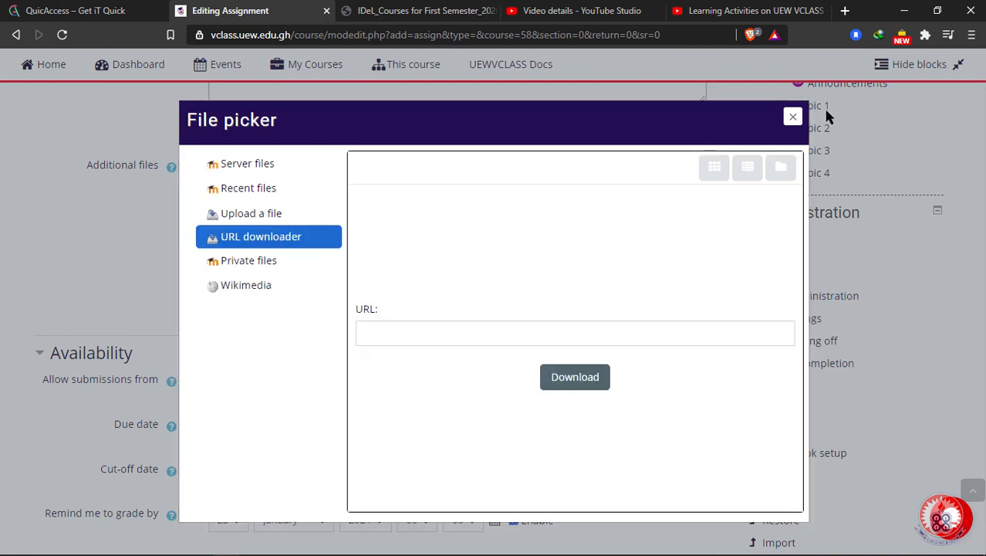
left_click(793, 119)
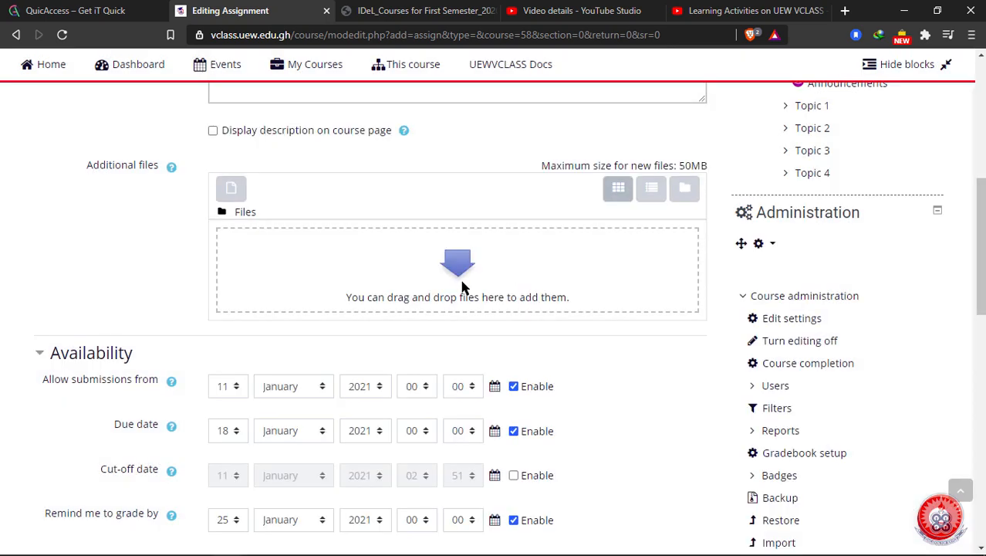
In the availability settings, set the day for allowing submissions to 20 and the due date's day to 31
scroll(461, 288, "down", 1)
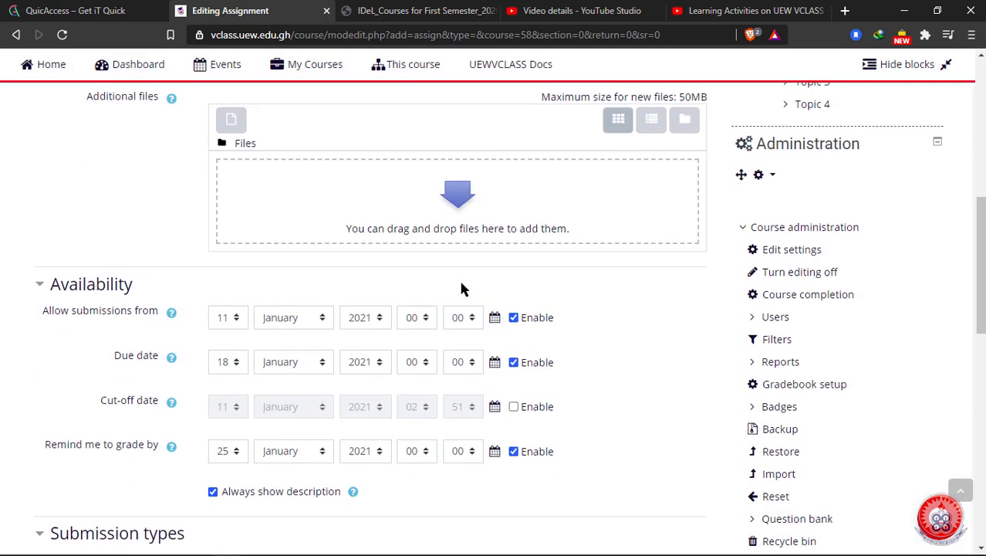
scroll(352, 264, "down", 3)
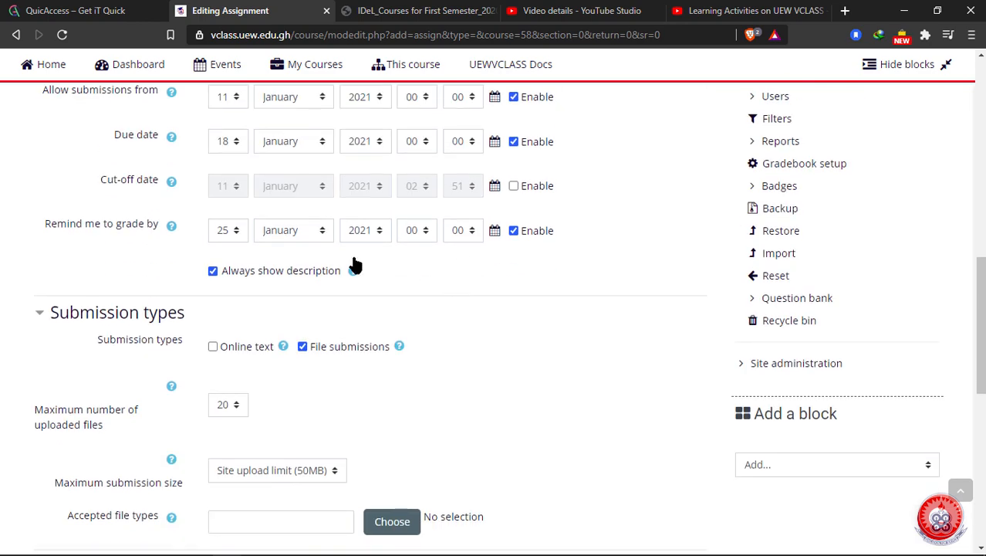
scroll(312, 267, "up", 2)
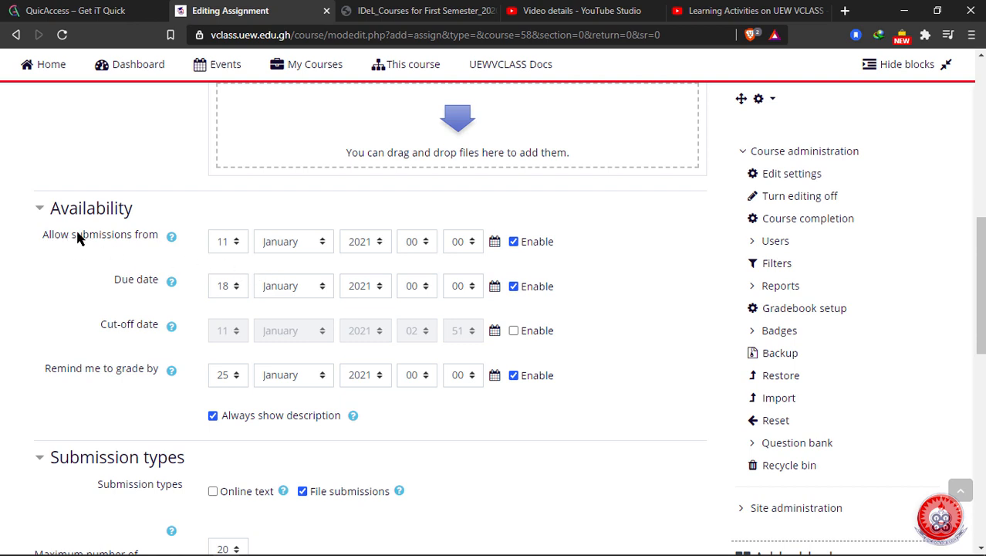
left_click(234, 246)
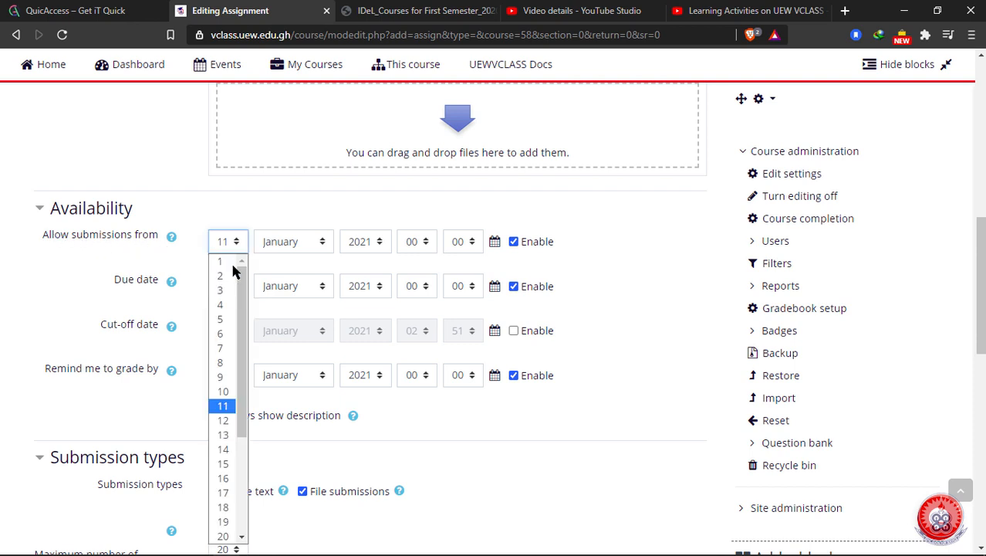
left_click(223, 534)
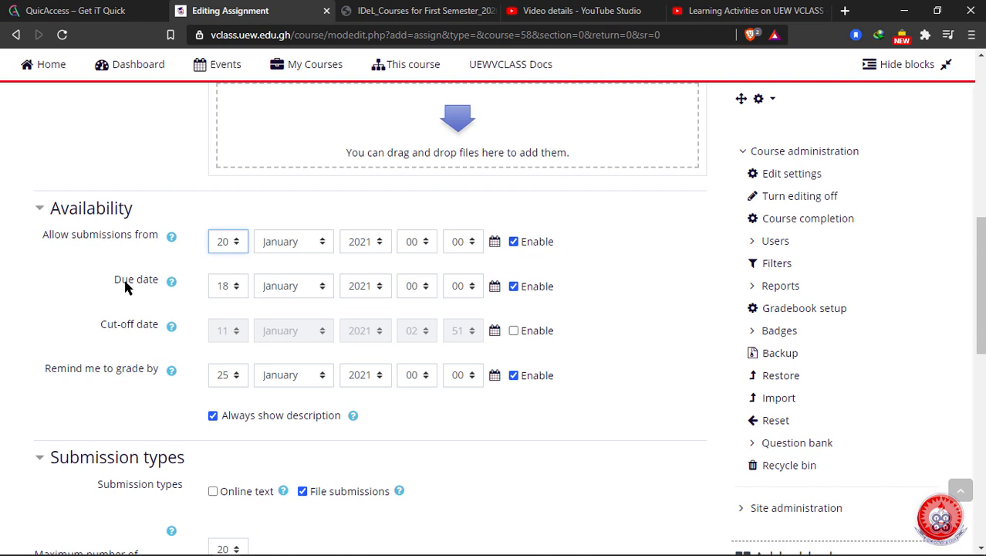
left_click(236, 292)
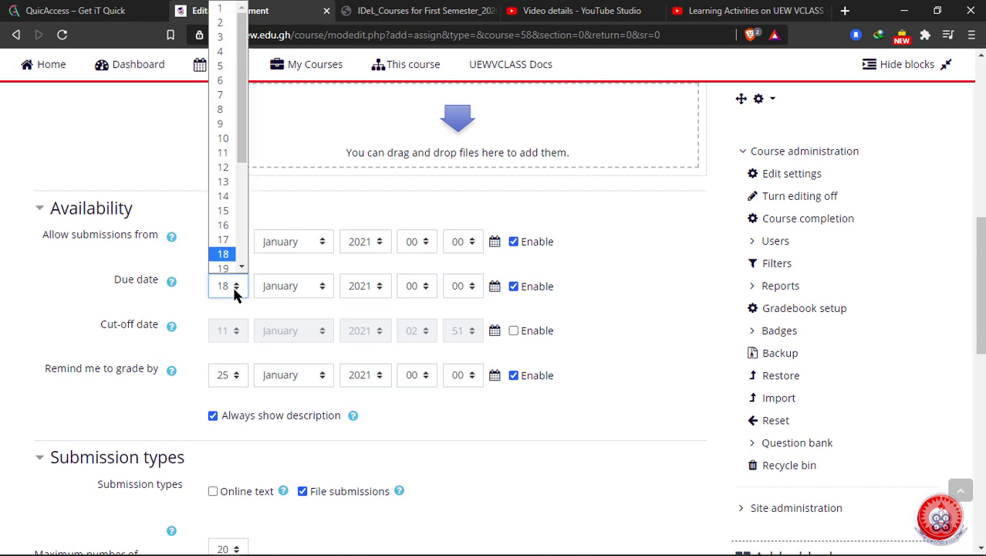
scroll(226, 255, "down", 4)
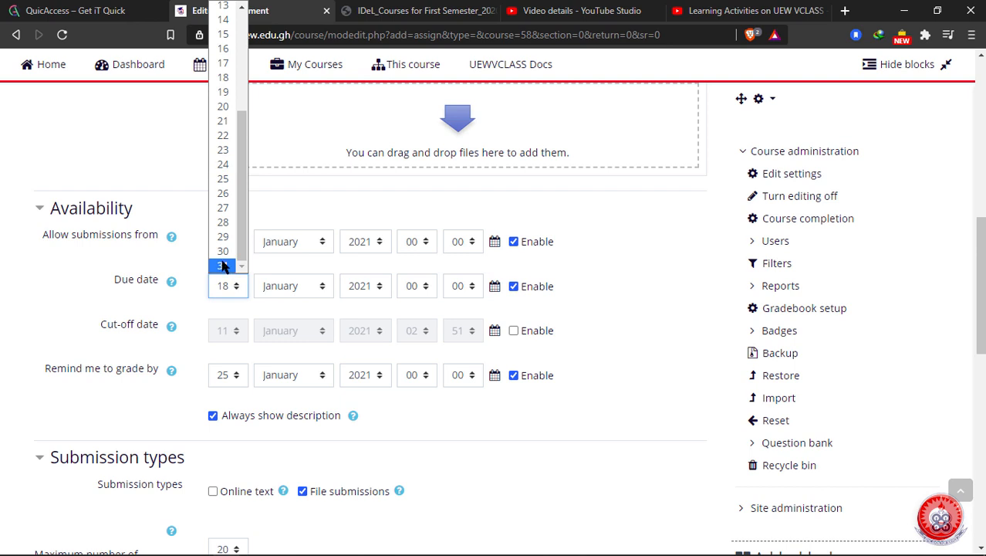
left_click(223, 265)
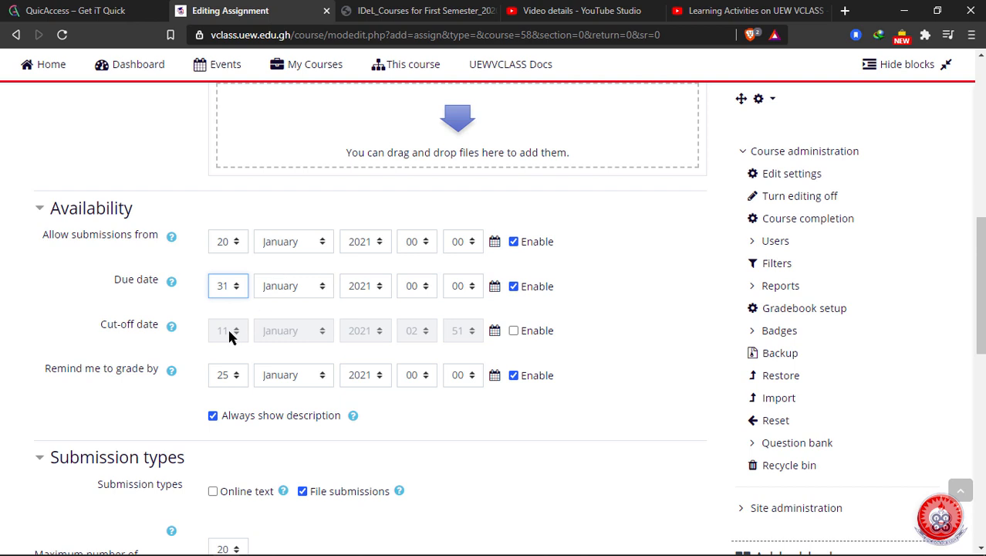
Enable the cut-off date and set its day and month to 1 February
left_click(514, 332)
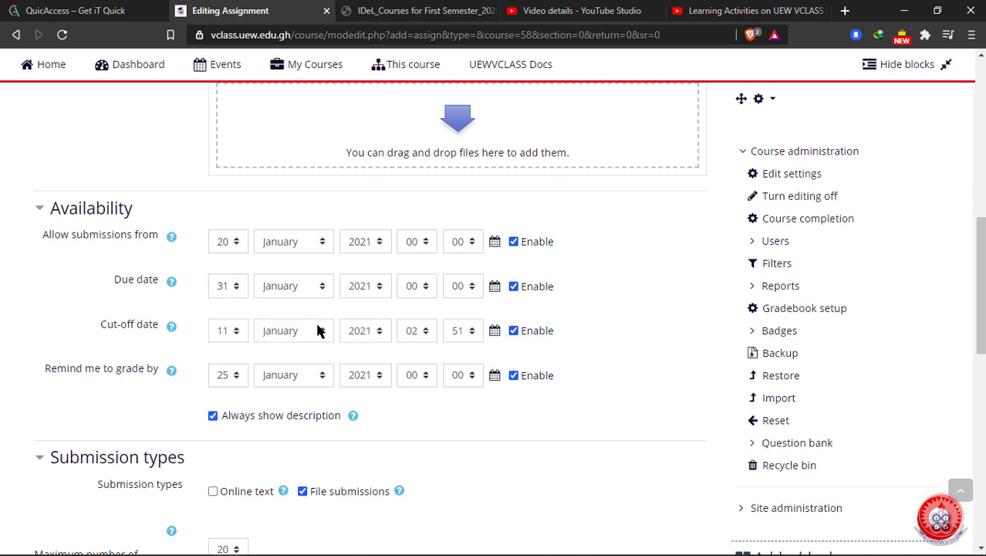
left_click(237, 334)
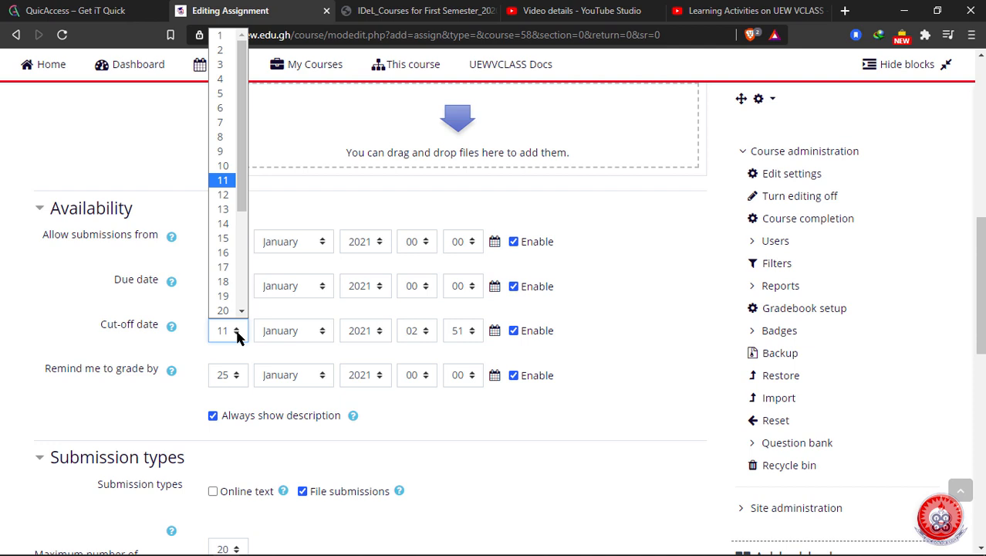
left_click(236, 335)
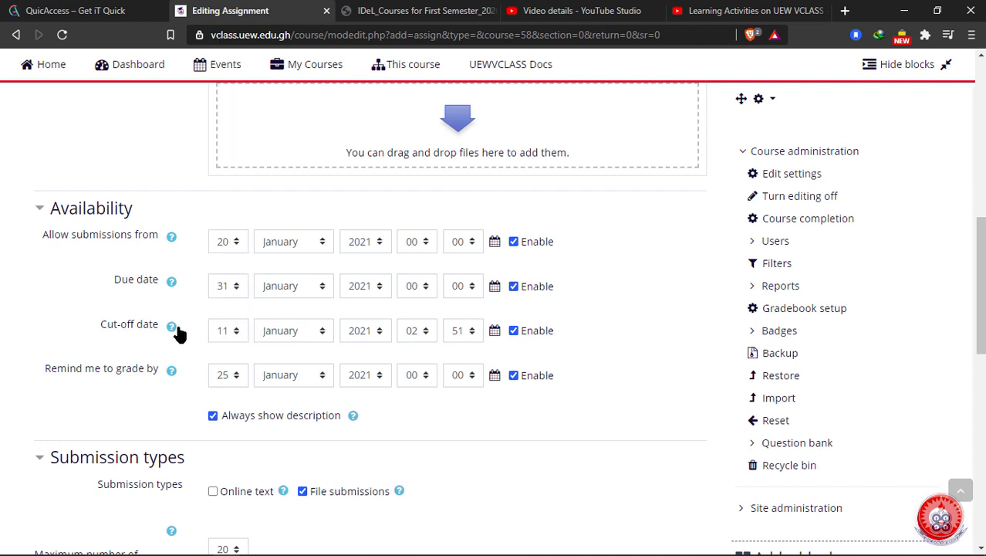
left_click(236, 335)
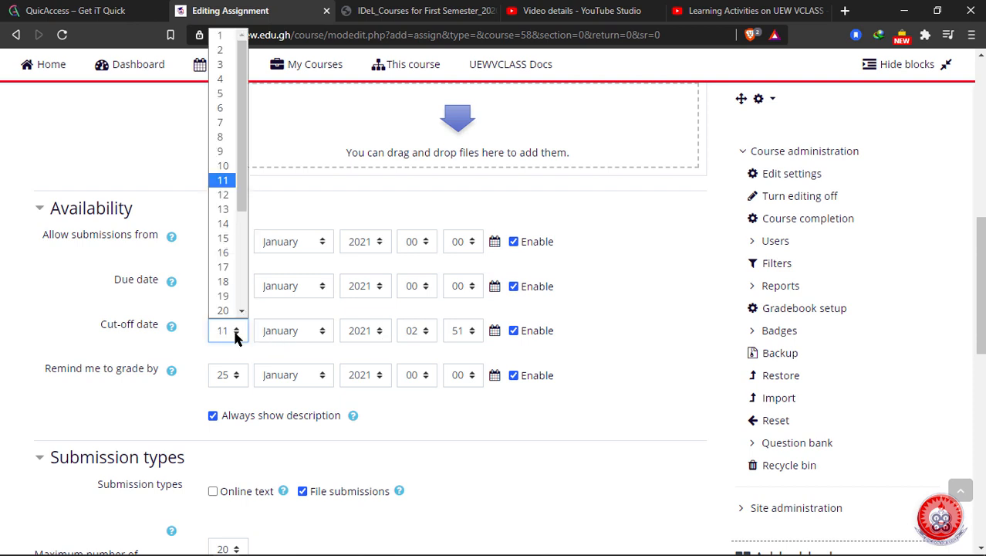
left_click(226, 35)
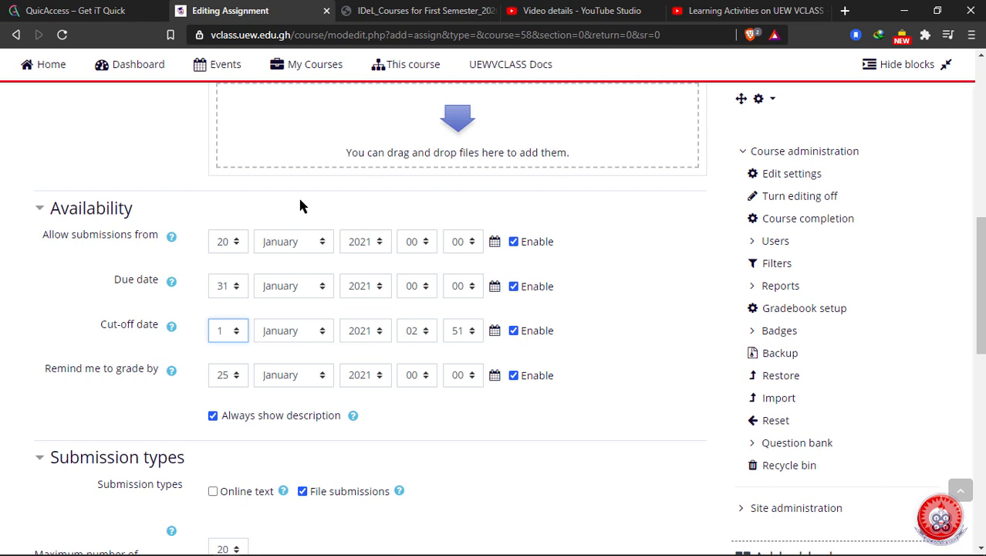
left_click(321, 332)
left_click(298, 366)
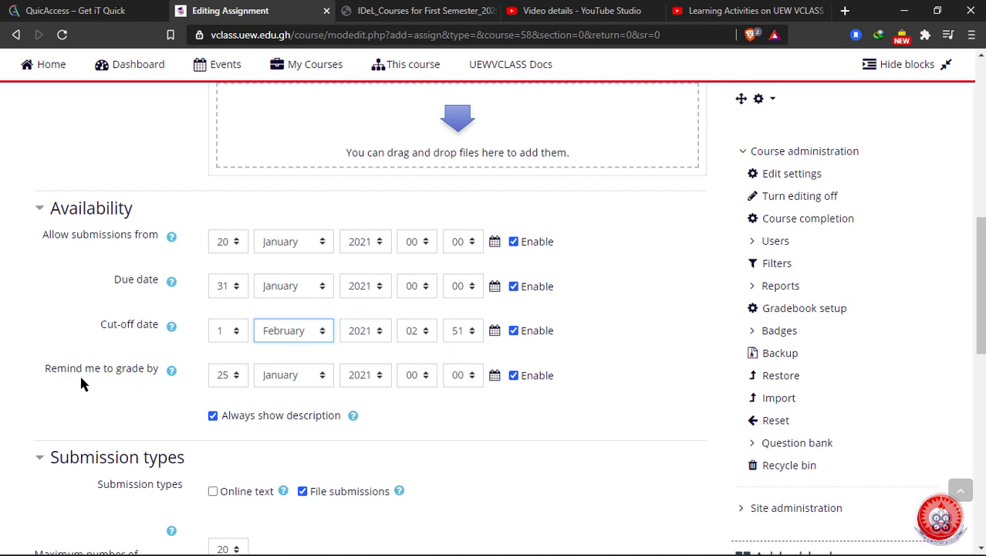
Set the day and month of the grading reminder to 1 February
left_click(236, 375)
scroll(222, 309, "down", 2)
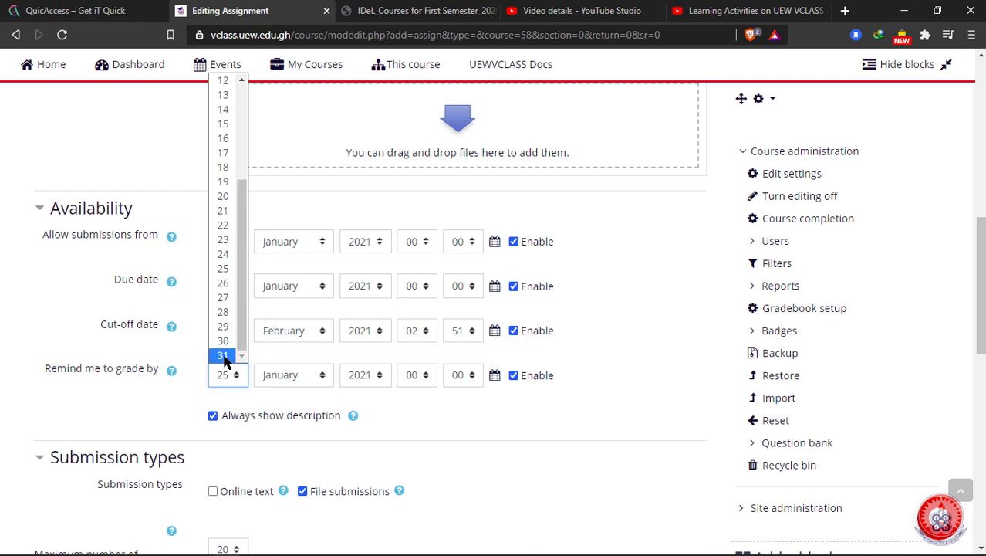
left_click(223, 356)
left_click(233, 376)
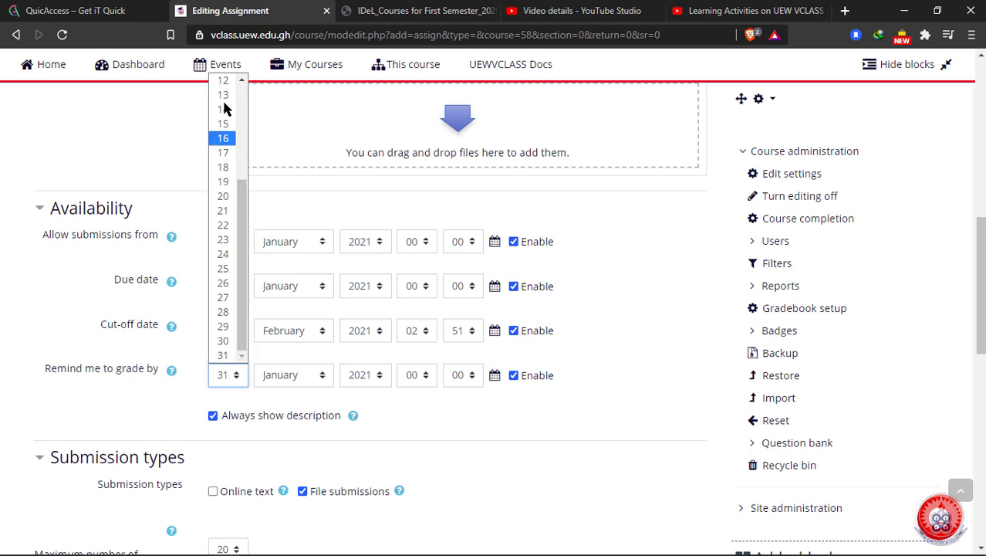
scroll(223, 108, "up", 3)
left_click(223, 81)
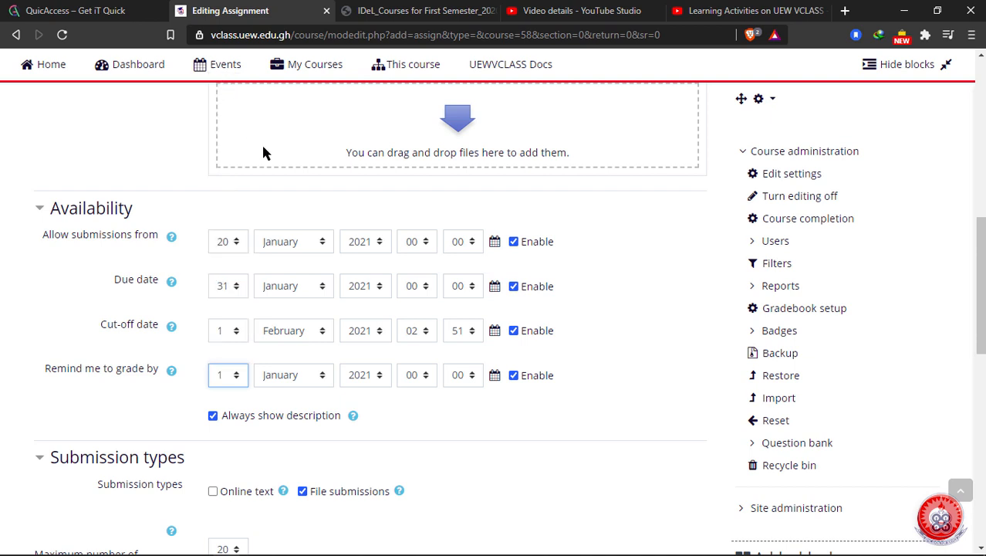
left_click(324, 375)
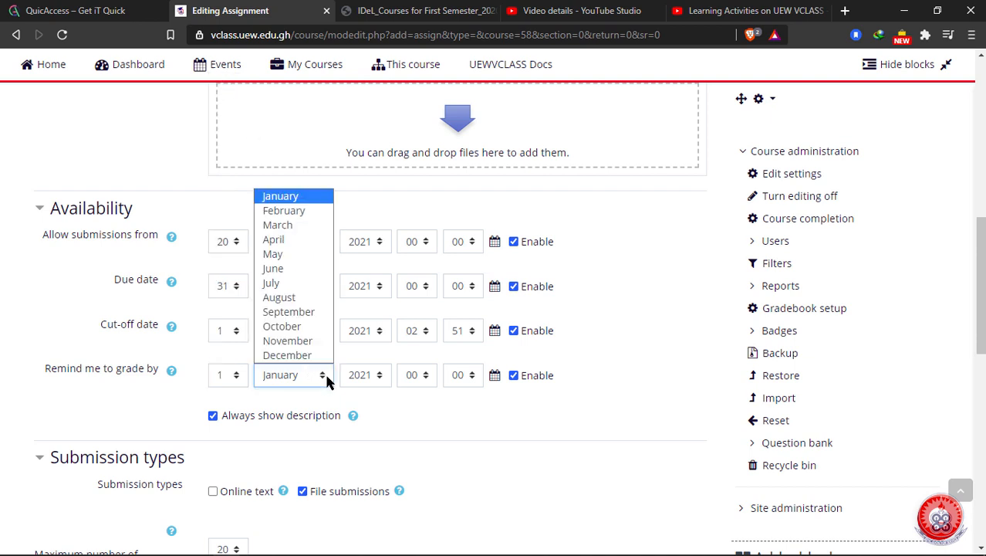
left_click(300, 213)
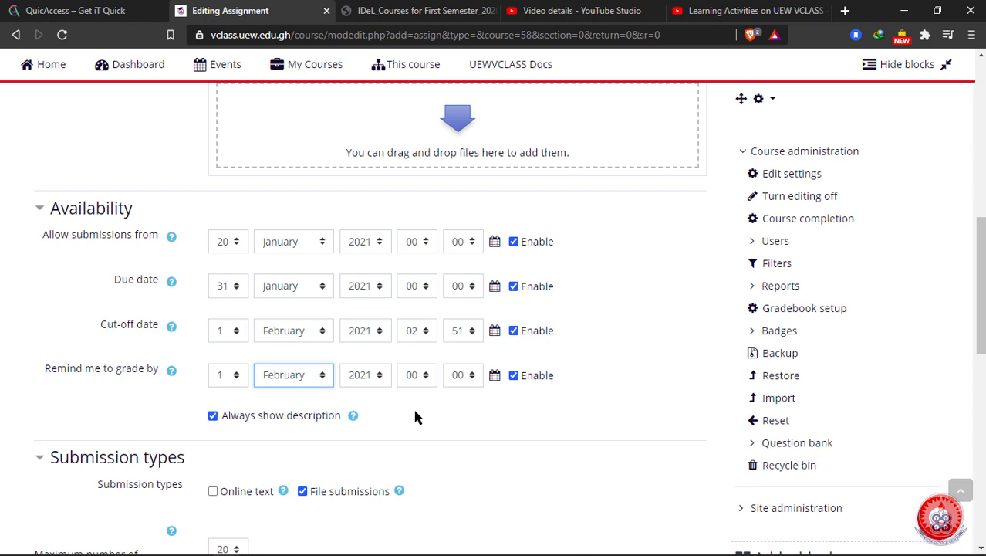
Try online text as the only submission type with a word limit, and switch back to file submissions only
scroll(416, 416, "down", 2)
scroll(532, 367, "down", 1)
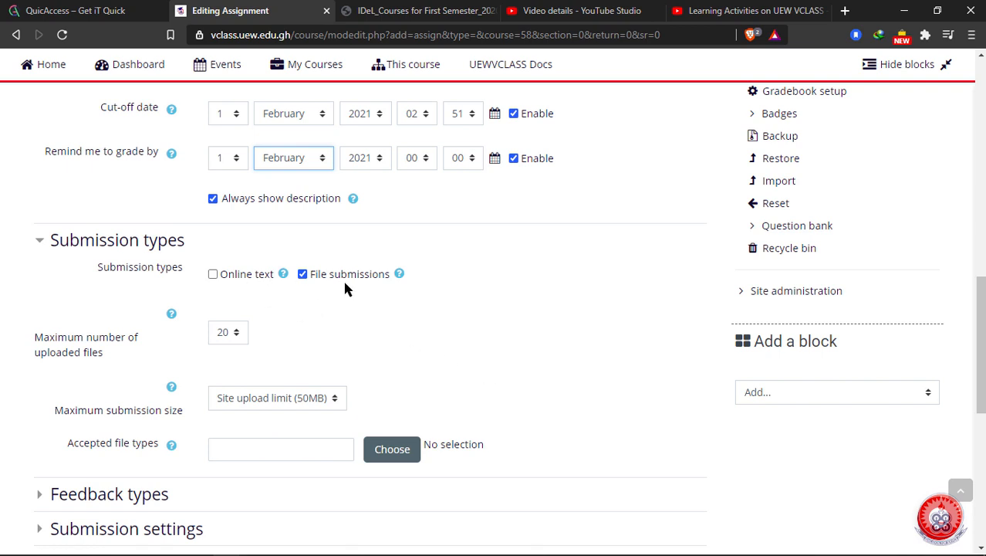
left_click(214, 275)
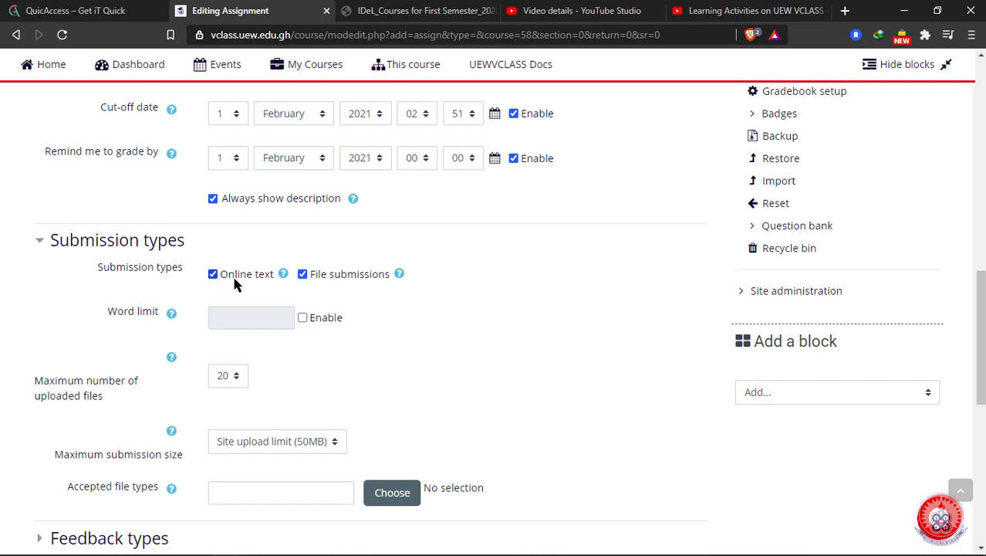
left_click(302, 275)
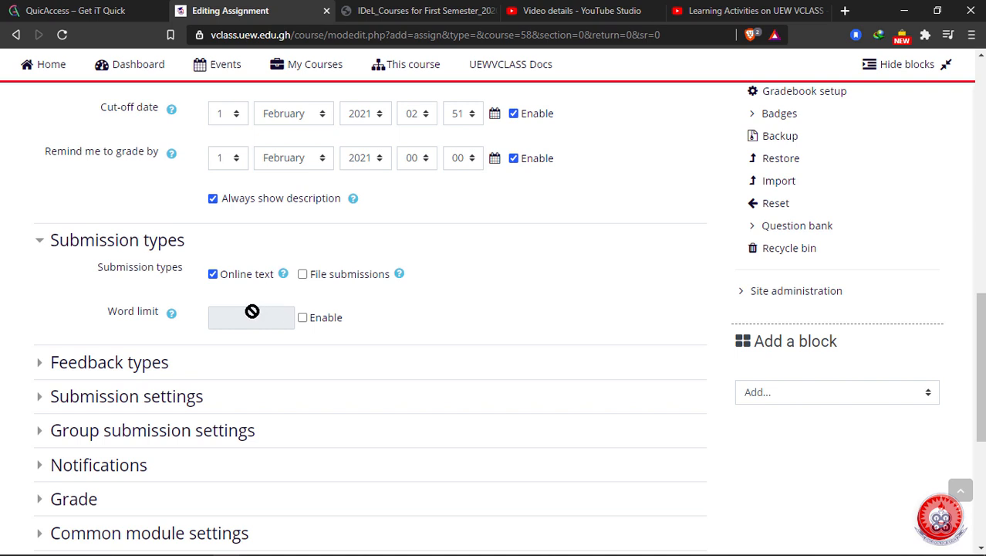
left_click(302, 318)
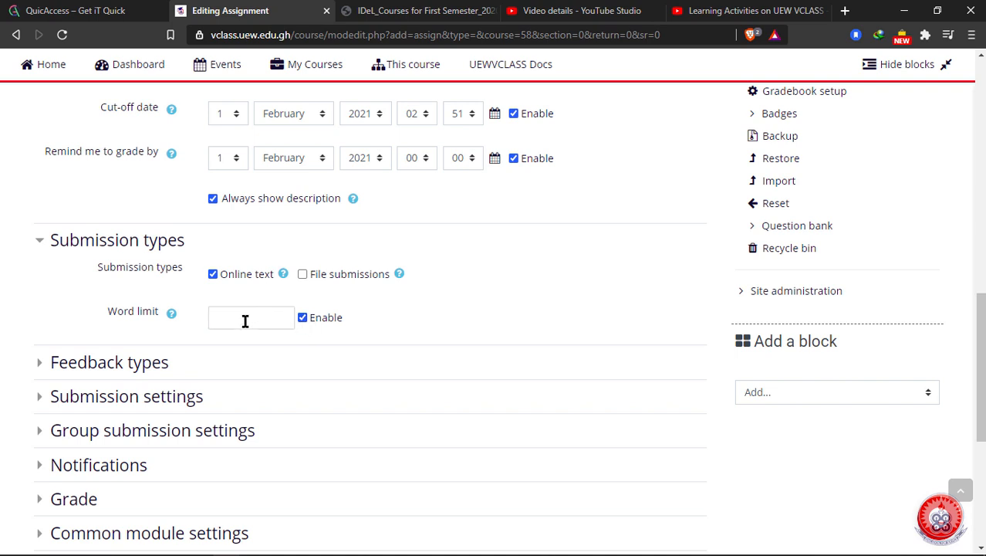
left_click(239, 317)
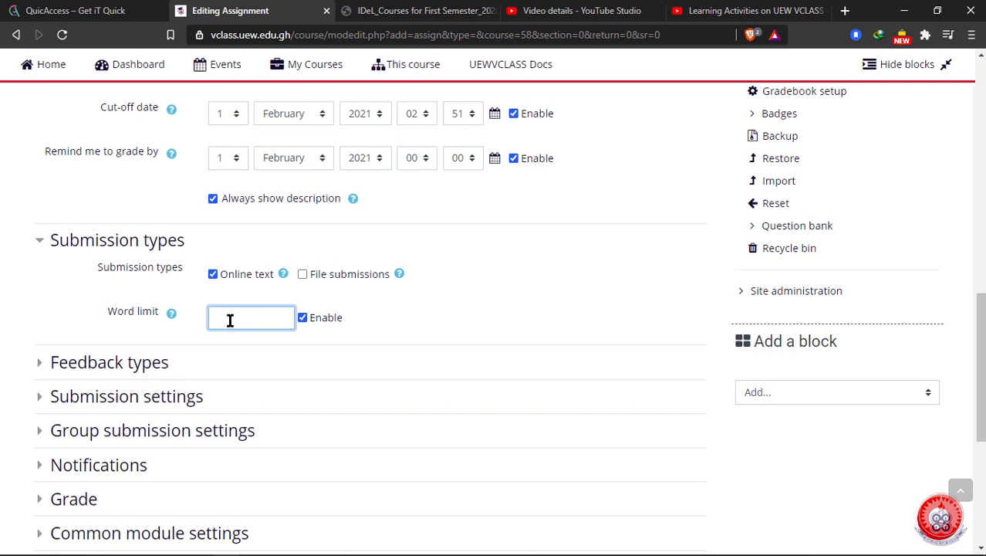
left_click(302, 317)
left_click(301, 275)
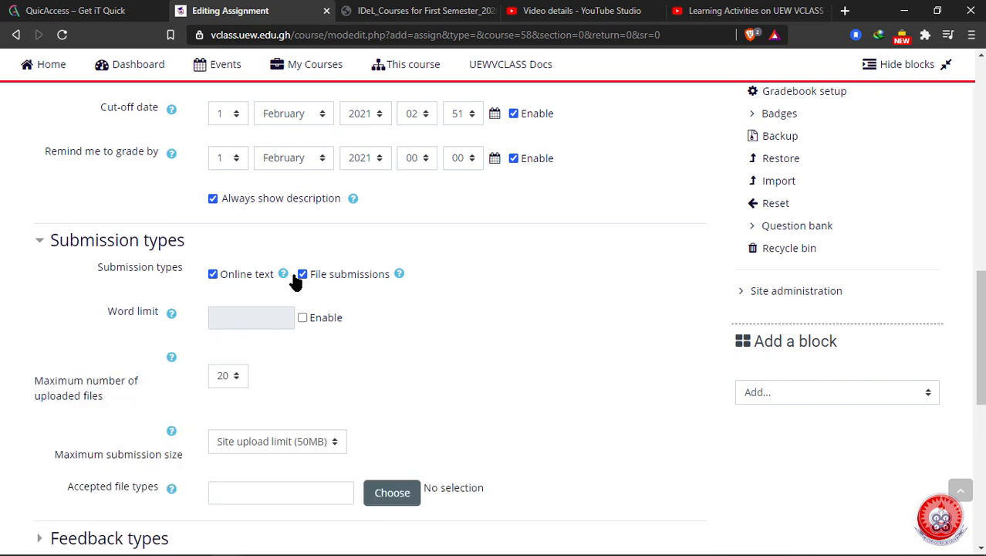
left_click(214, 275)
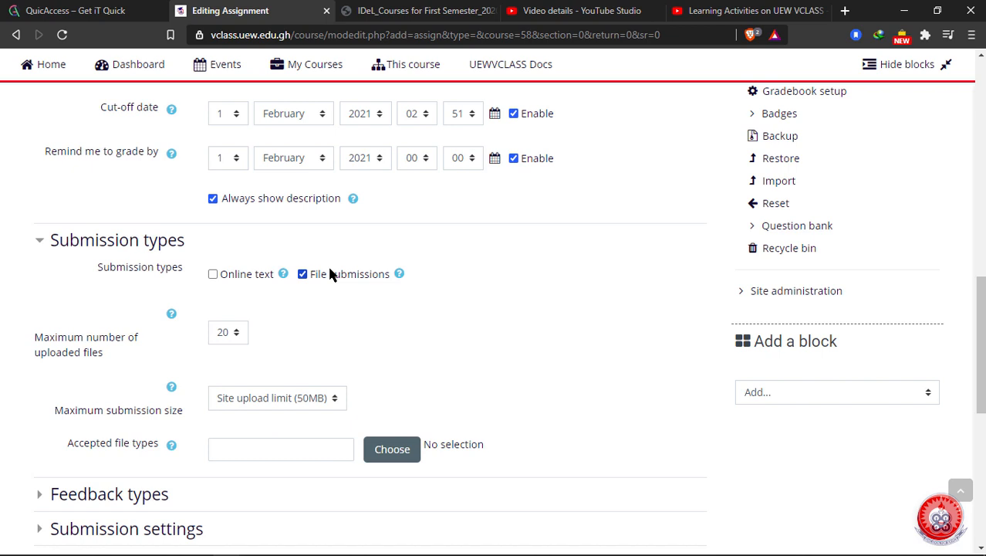
Allow online text in addition to file submissions and enable its word limit, leaving the limit blank
left_click(214, 275)
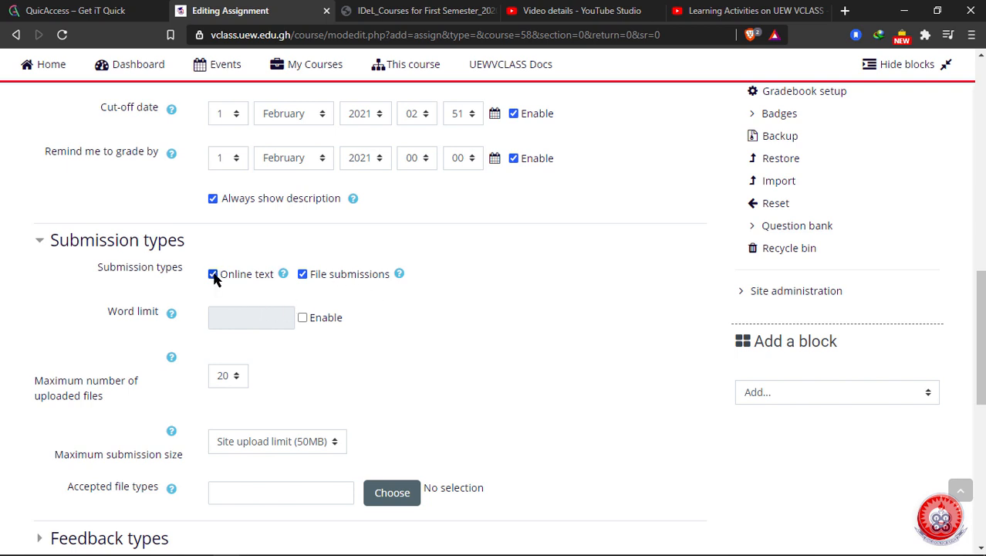
left_click(302, 320)
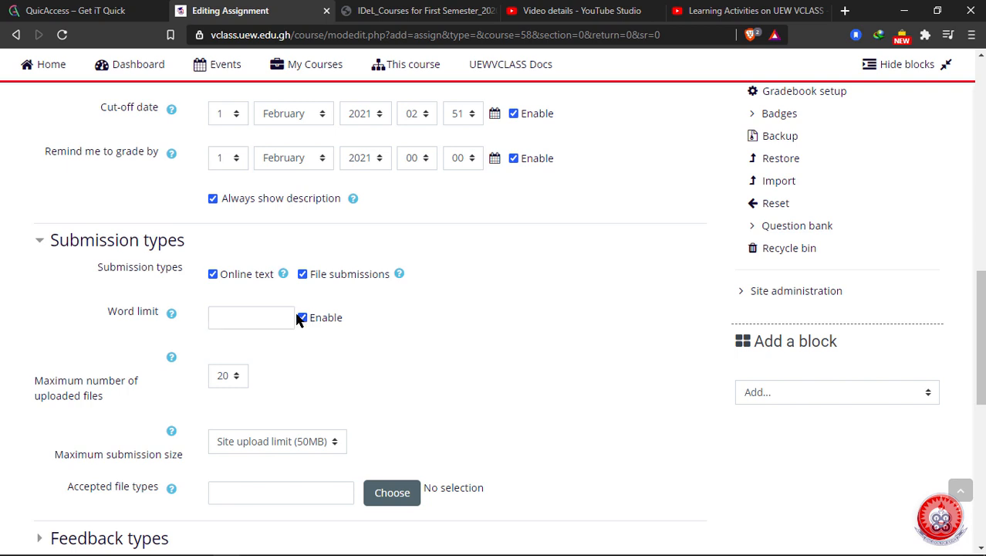
left_click(267, 317)
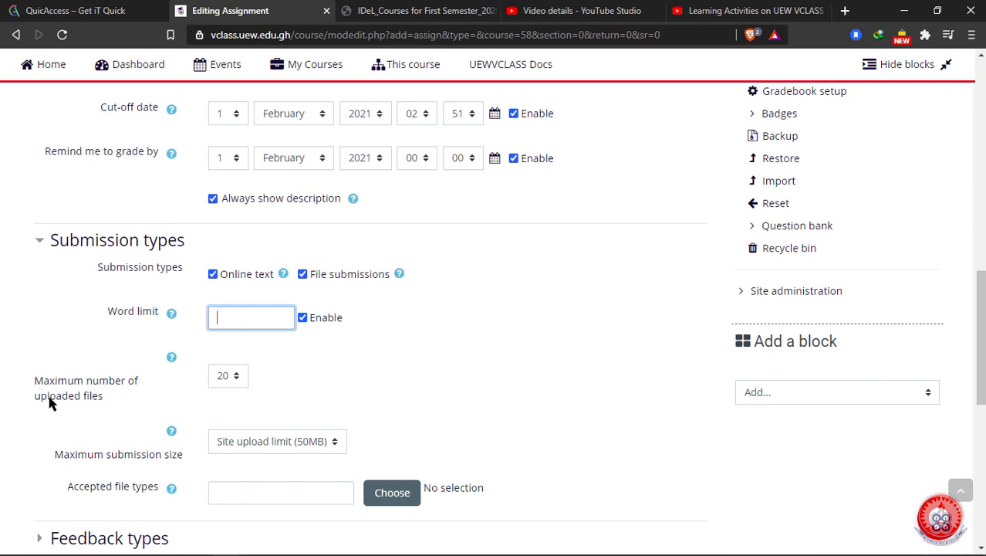
Set the maximum number of uploaded files to 2 and view the available maximum submission sizes
left_click(239, 376)
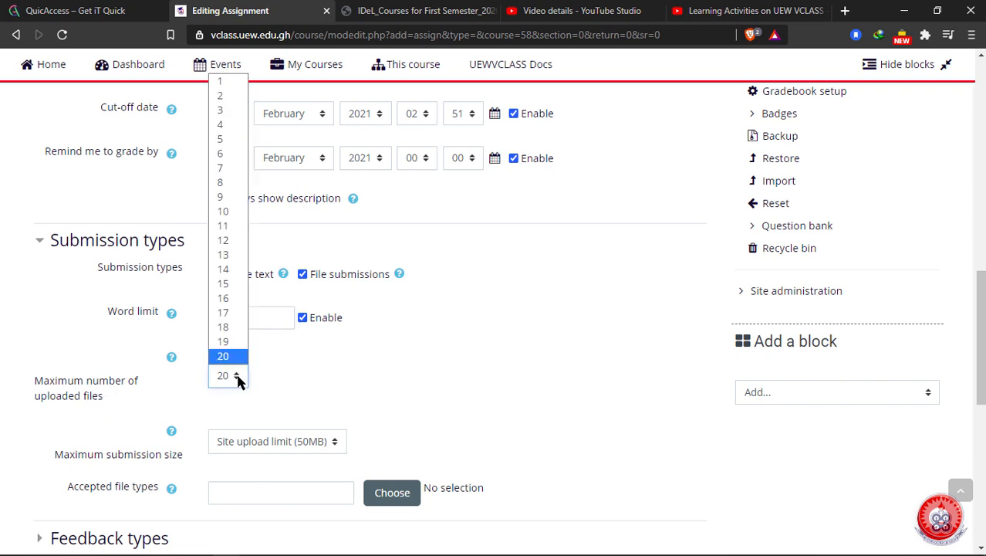
left_click(224, 96)
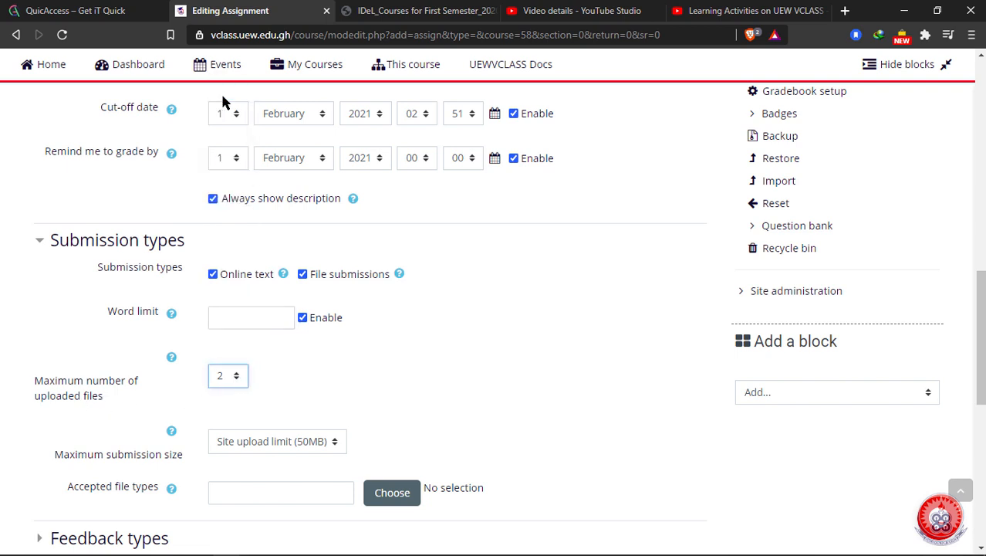
left_click(382, 351)
left_click(239, 378)
left_click(223, 83)
left_click(244, 375)
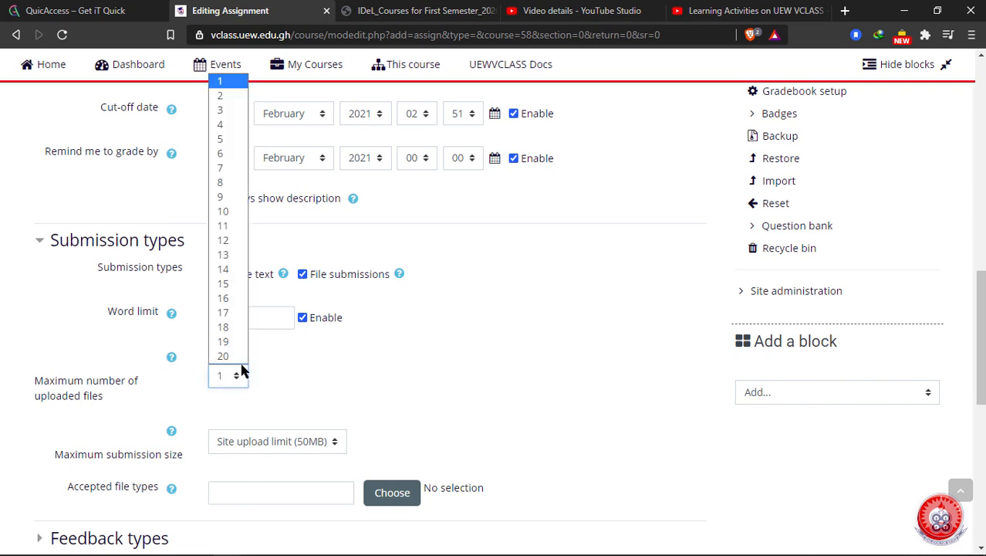
left_click(234, 98)
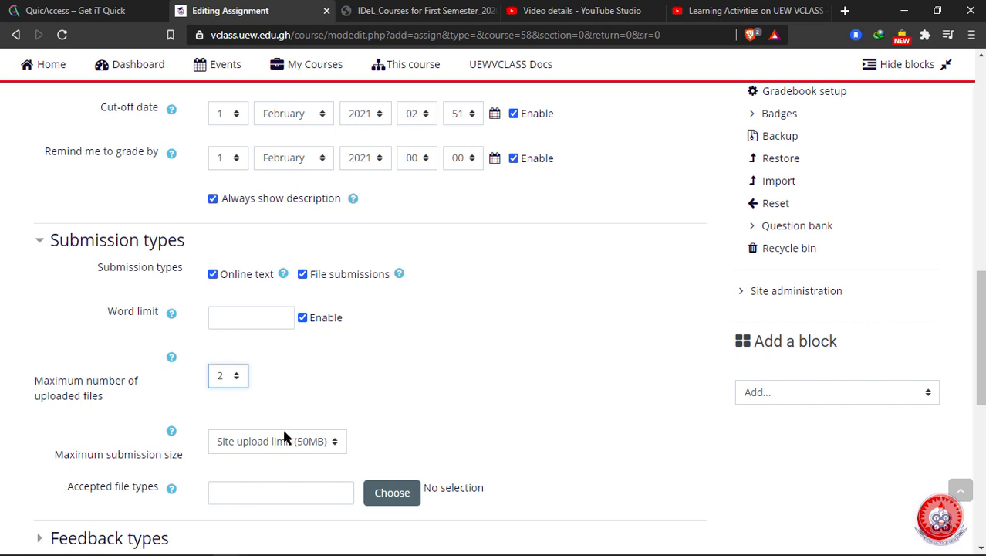
left_click(337, 443)
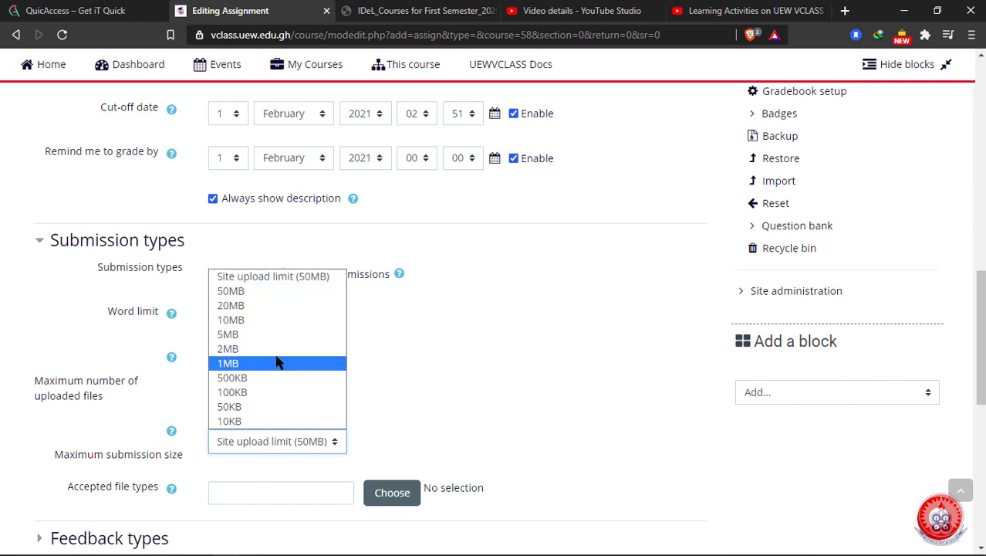
left_click(407, 336)
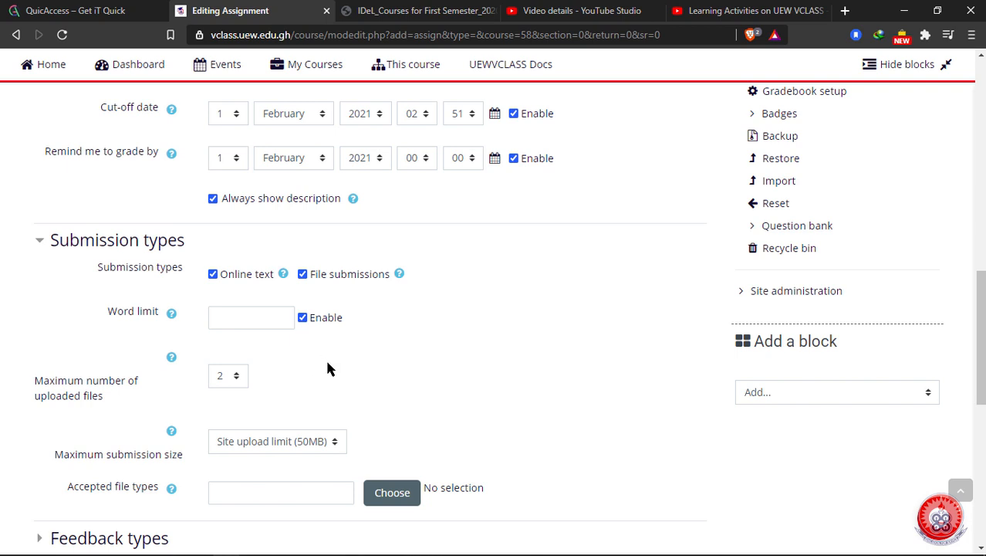
Select Document files, Word document (.doc) and PDF document (.pdf) as the accepted file types and save the selection
scroll(328, 368, "down", 3)
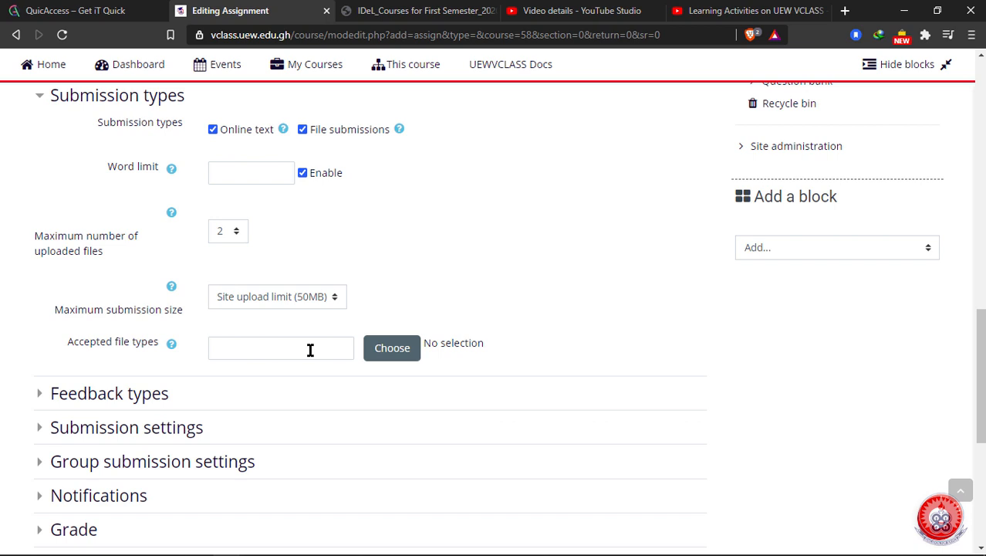
left_click(396, 349)
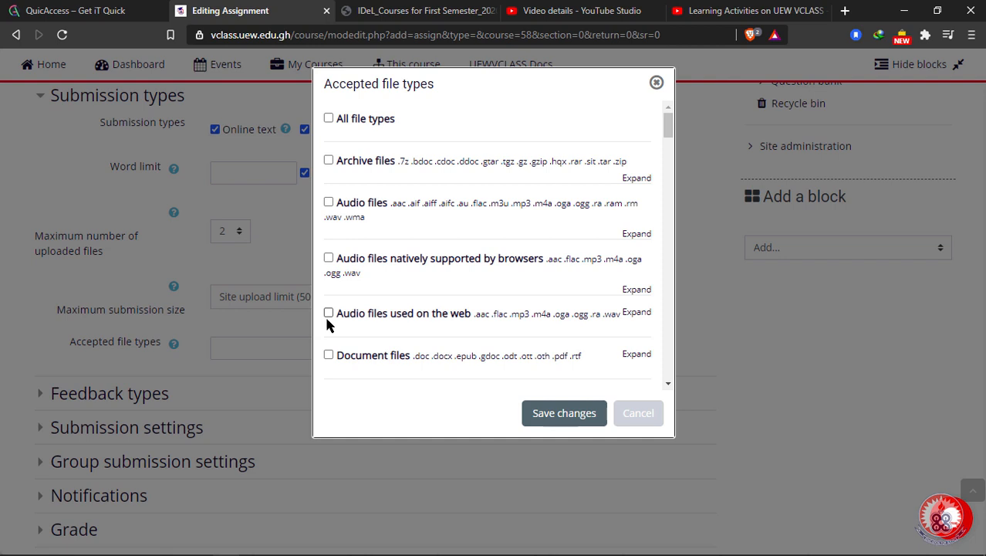
left_click(329, 355)
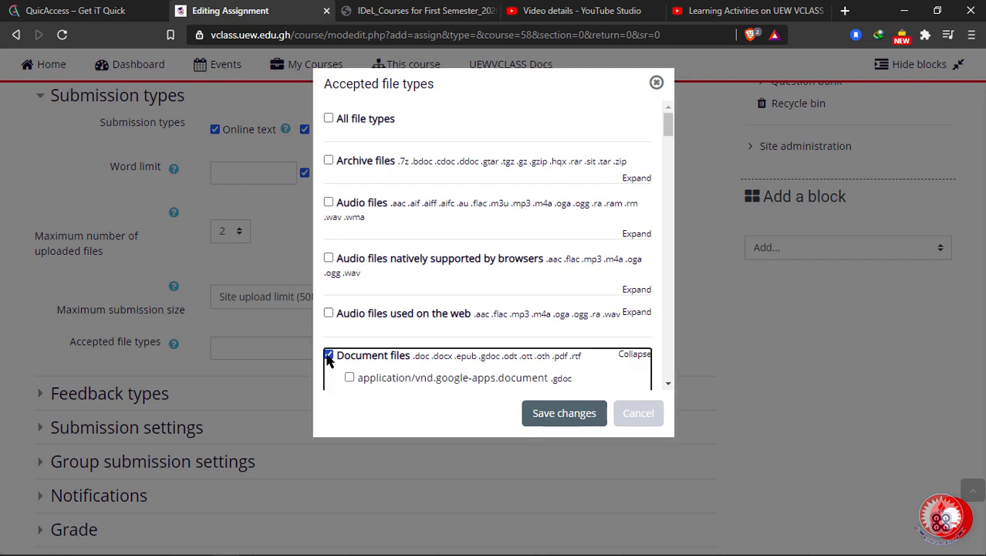
scroll(550, 370, "down", 3)
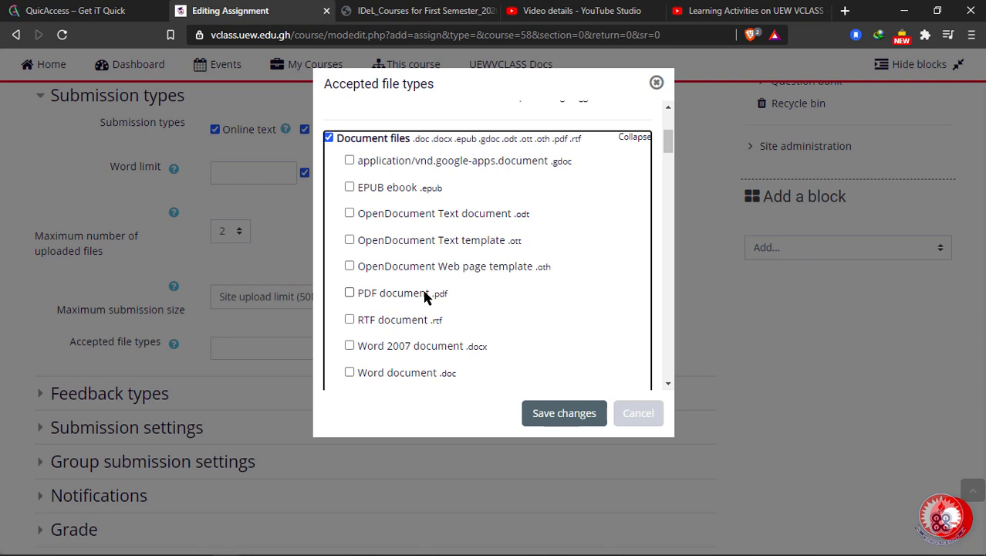
left_click(350, 373)
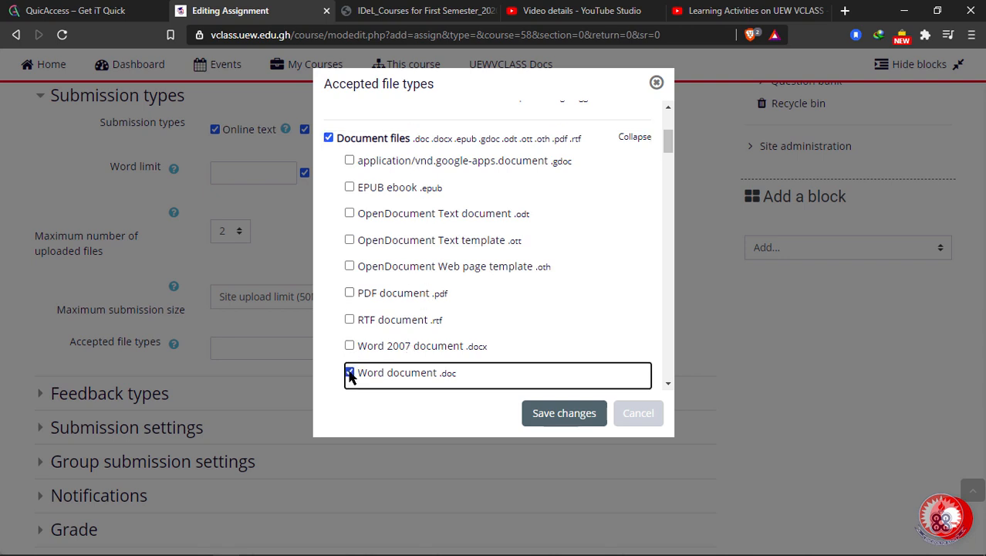
left_click(351, 293)
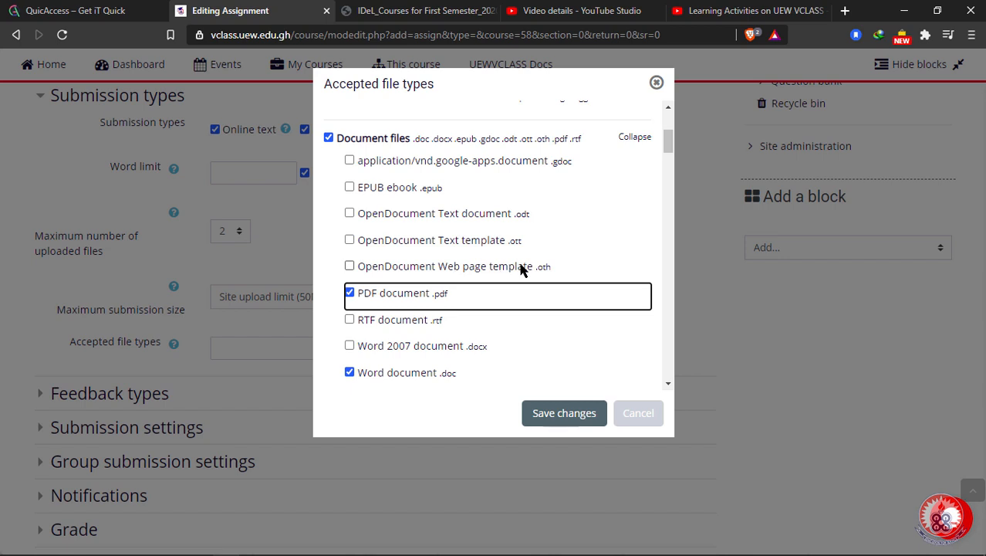
scroll(521, 267, "up", 2)
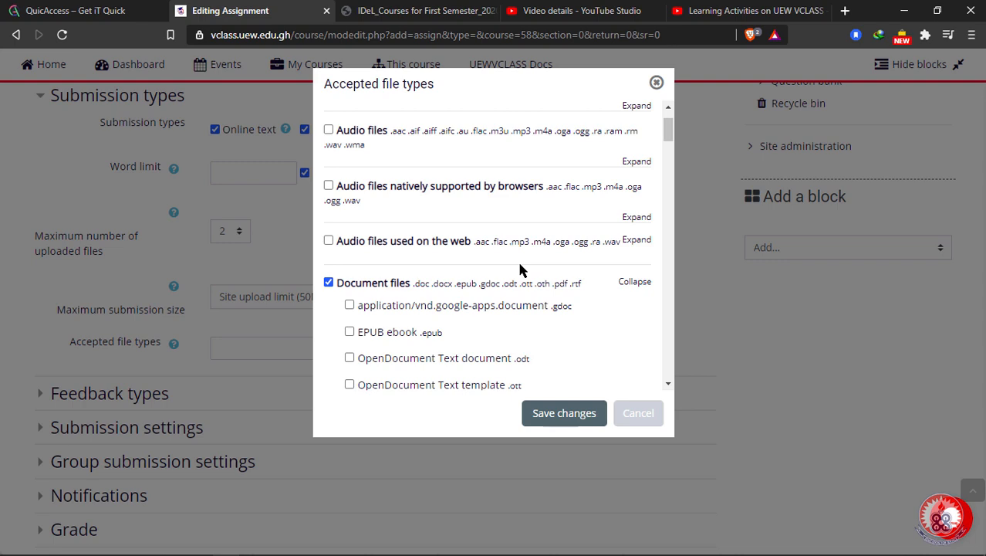
left_click(547, 415)
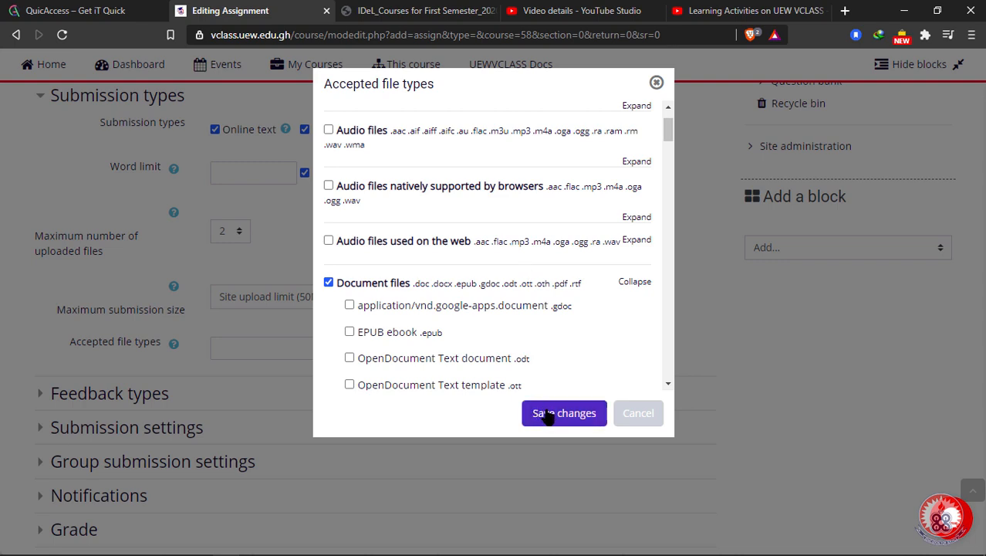
Save the accepted file types selection for the assignment's file submissions
left_click(548, 415)
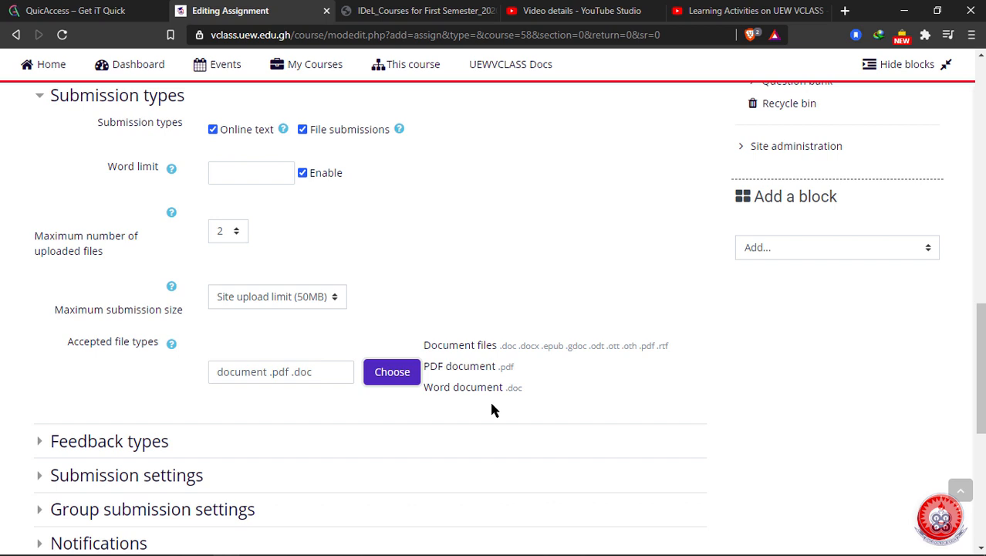
Try file submissions as the only submission type, and re-enable online text
scroll(492, 404, "up", 2)
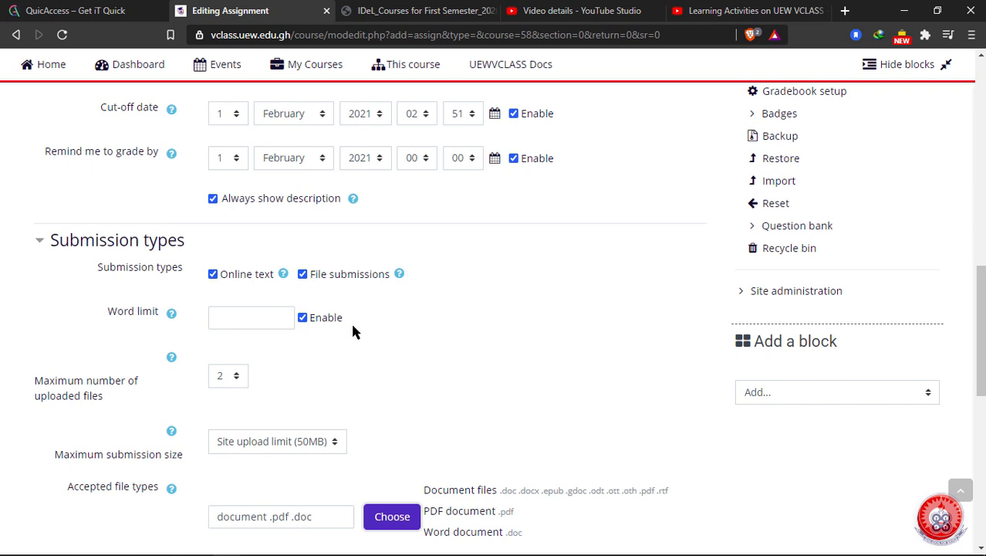
scroll(354, 335, "down", 1)
left_click(213, 202)
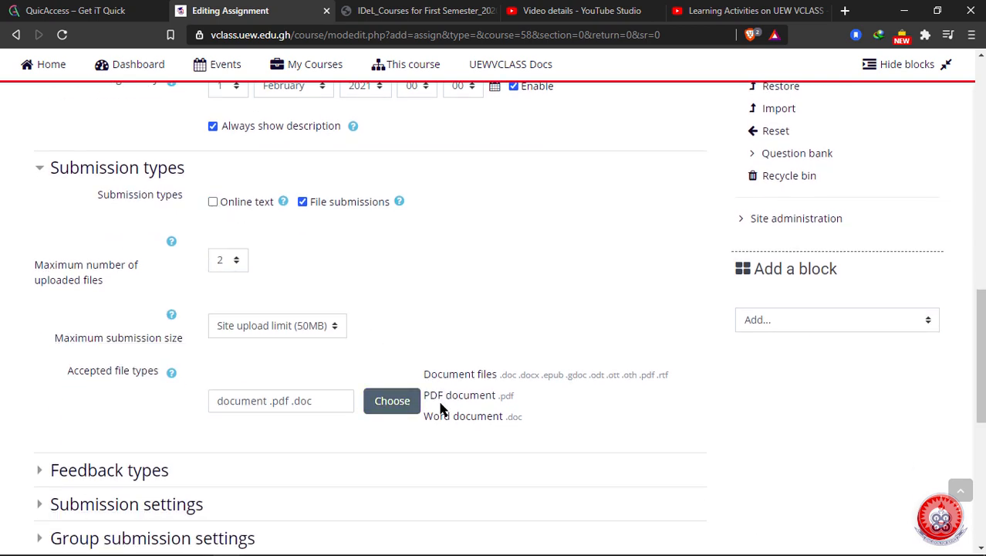
left_click(213, 202)
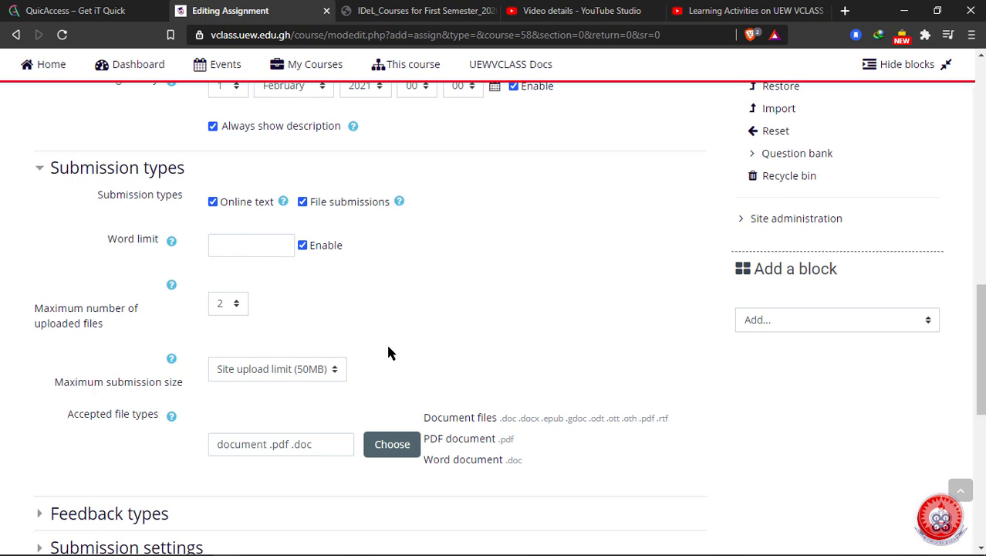
In the Feedback types settings, set Comment inline to Yes
scroll(388, 352, "down", 5)
scroll(337, 348, "up", 1)
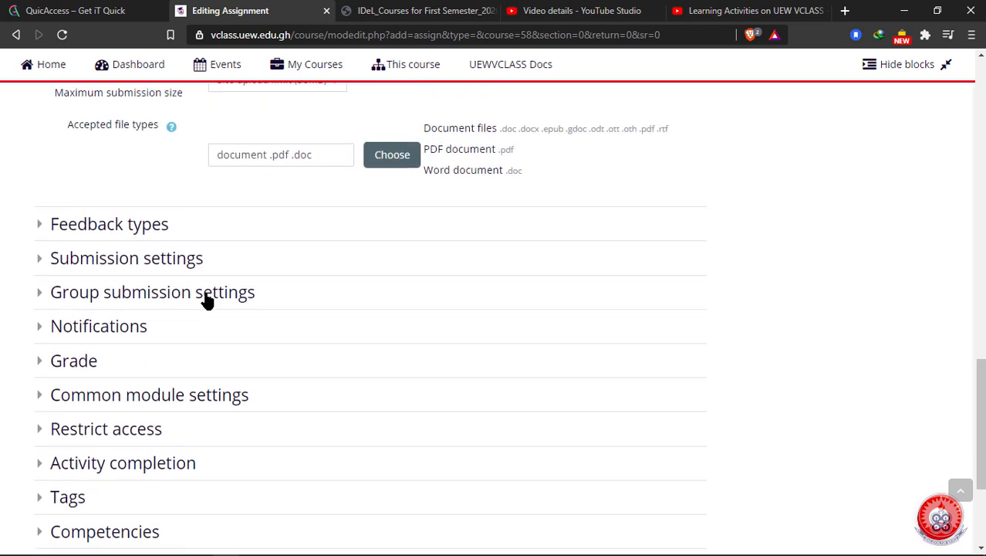
left_click(41, 227)
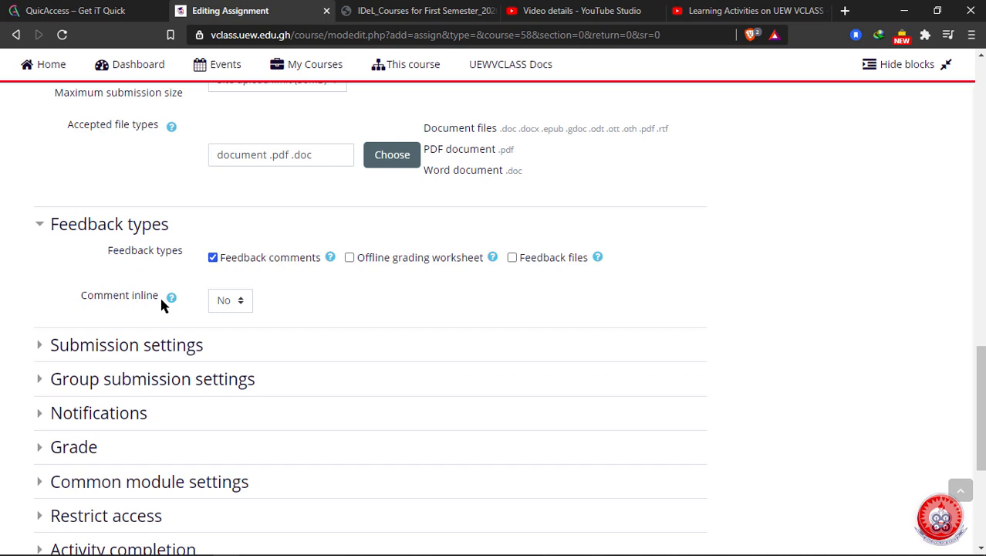
left_click(241, 303)
left_click(230, 335)
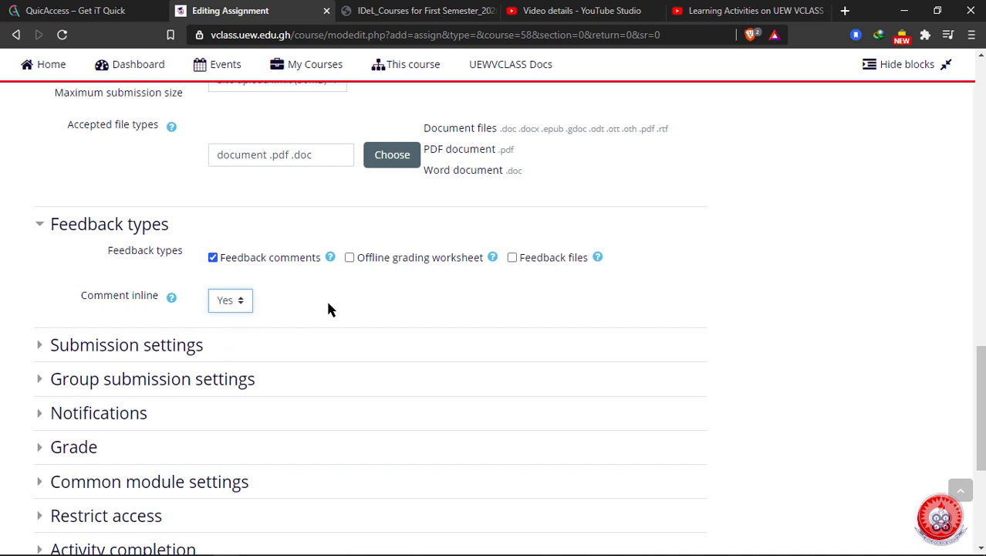
left_click(328, 309)
In the Submission settings, require students to click the submit button and to accept the submission statement
scroll(334, 311, "down", 1)
left_click(37, 275)
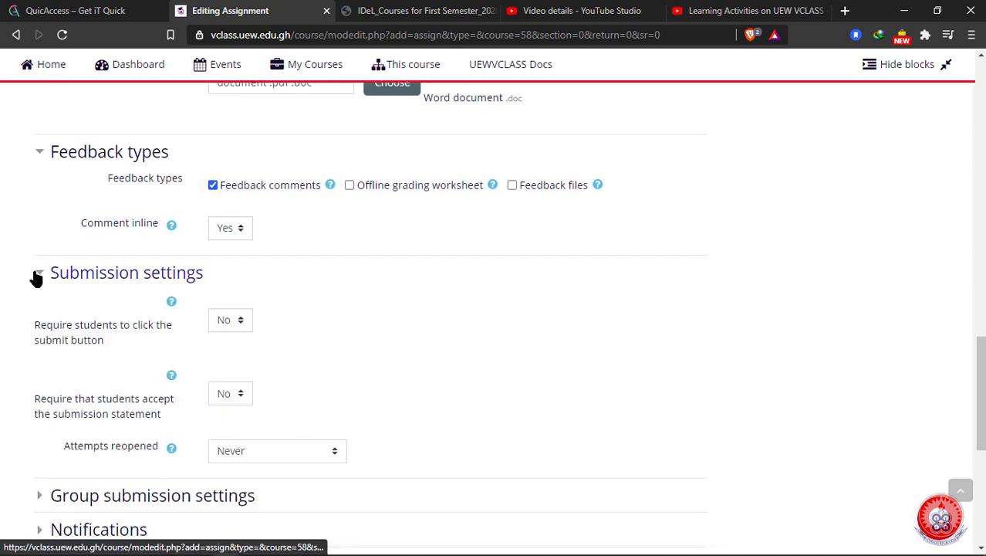
scroll(423, 341, "down", 2)
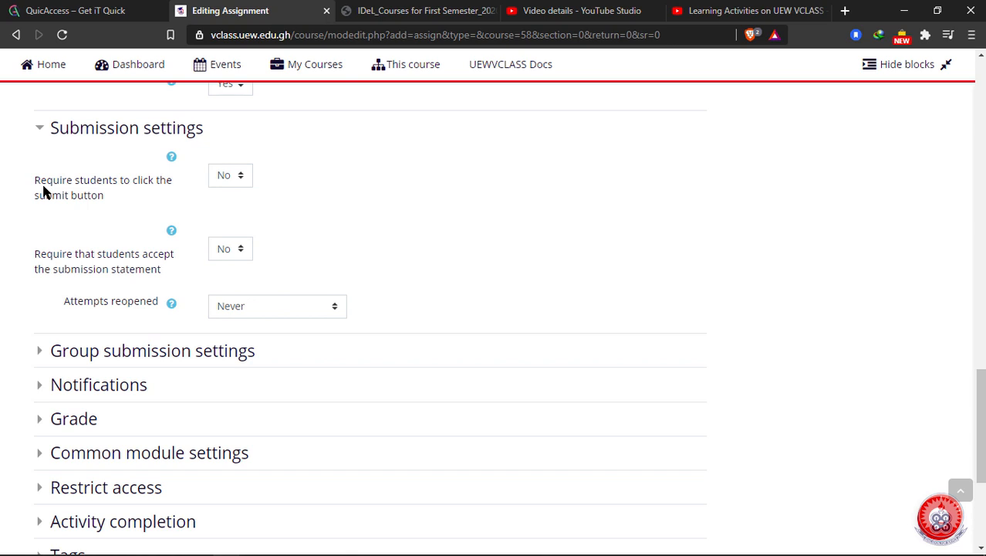
left_click(240, 177)
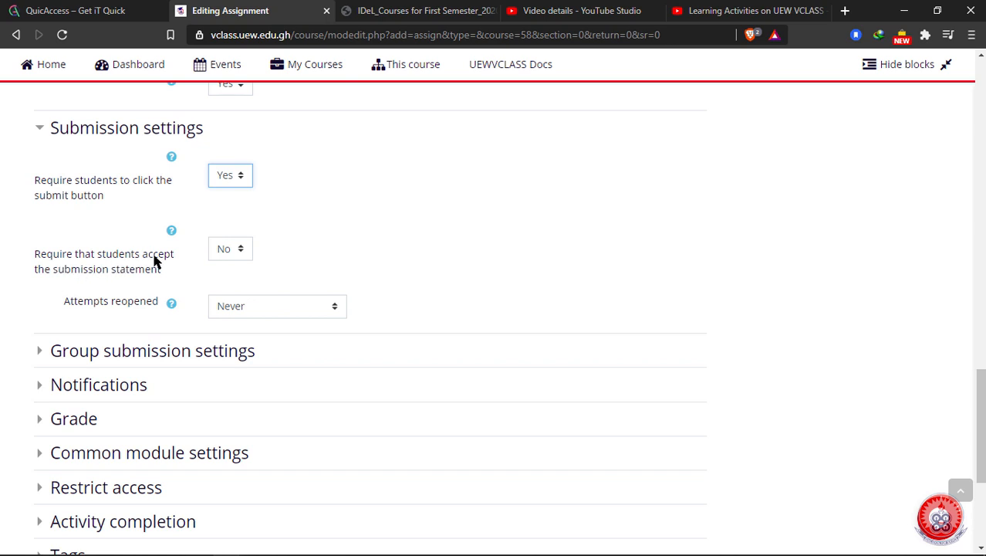
left_click(241, 251)
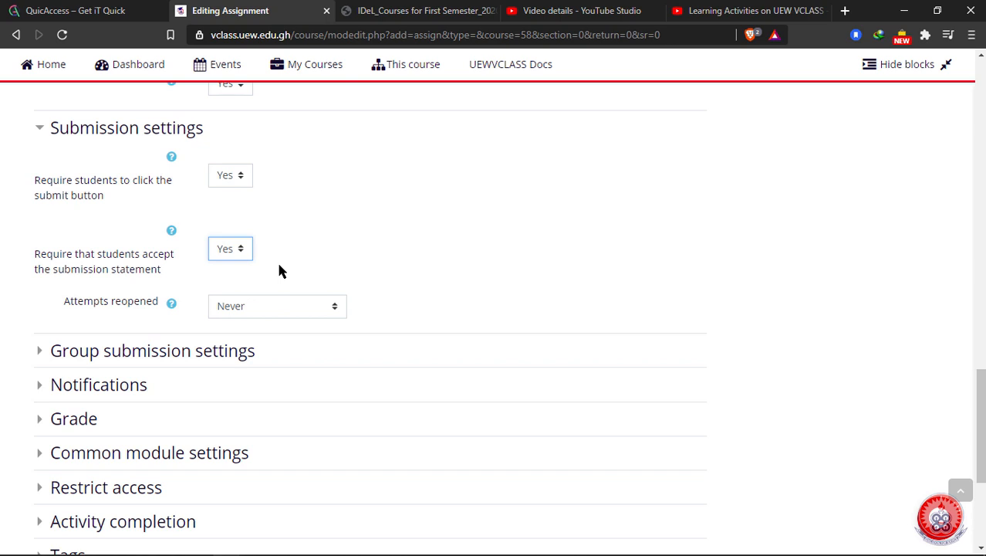
left_click(345, 207)
Try reopening attempts automatically until pass with a maximum of 5 attempts
left_click(335, 311)
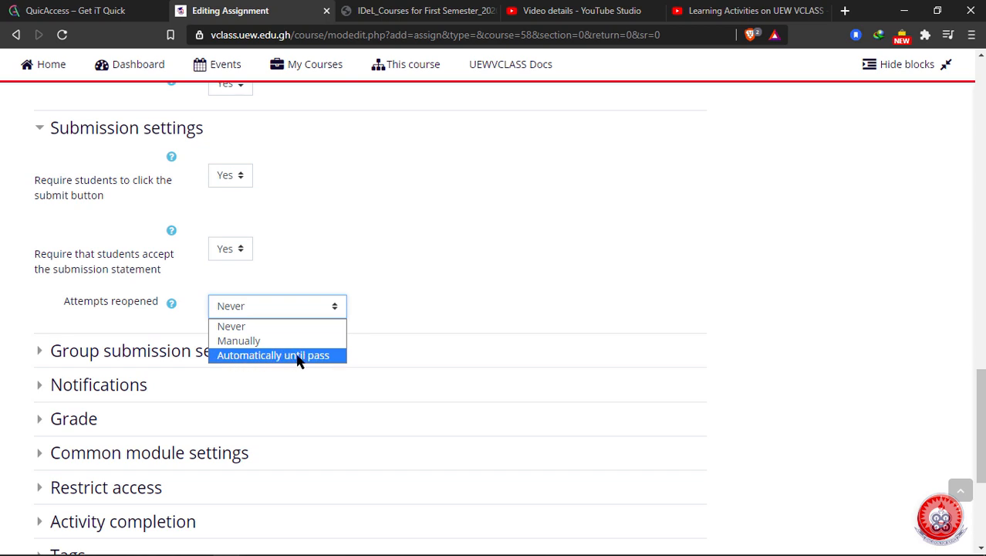
left_click(358, 284)
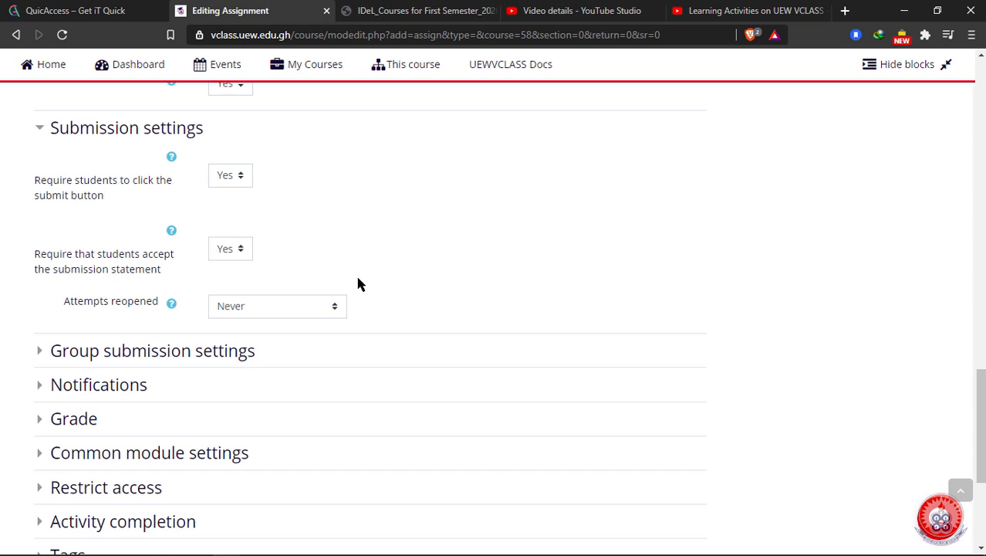
left_click(324, 306)
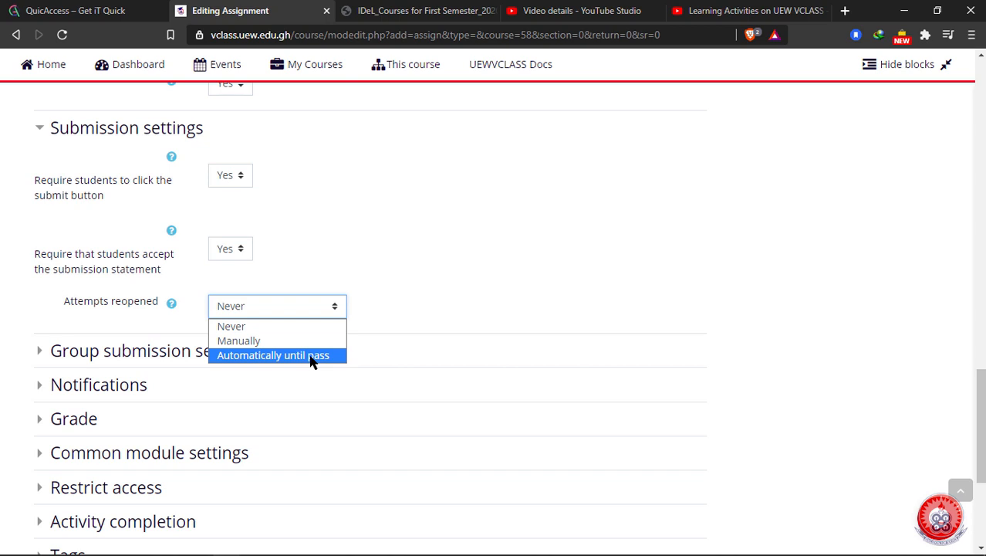
left_click(312, 356)
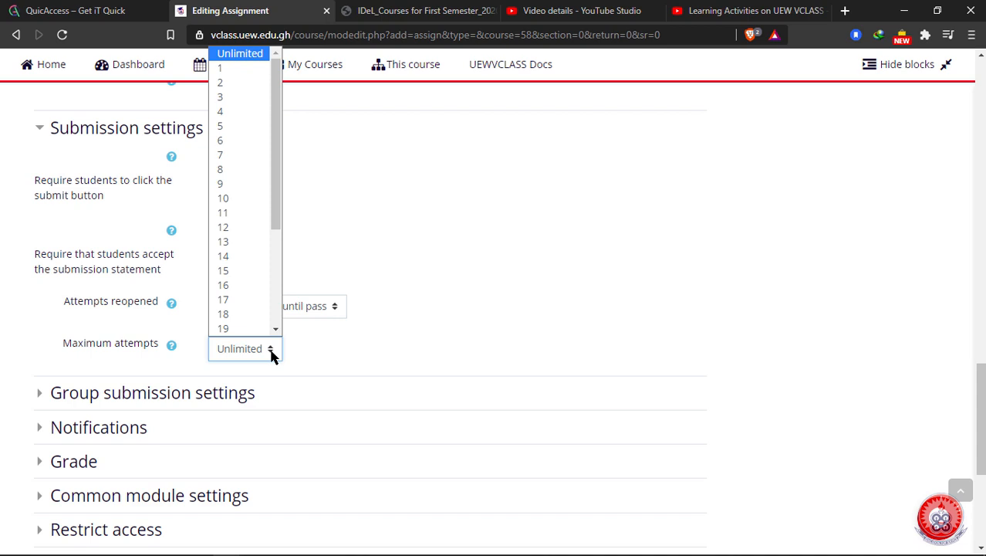
left_click(231, 128)
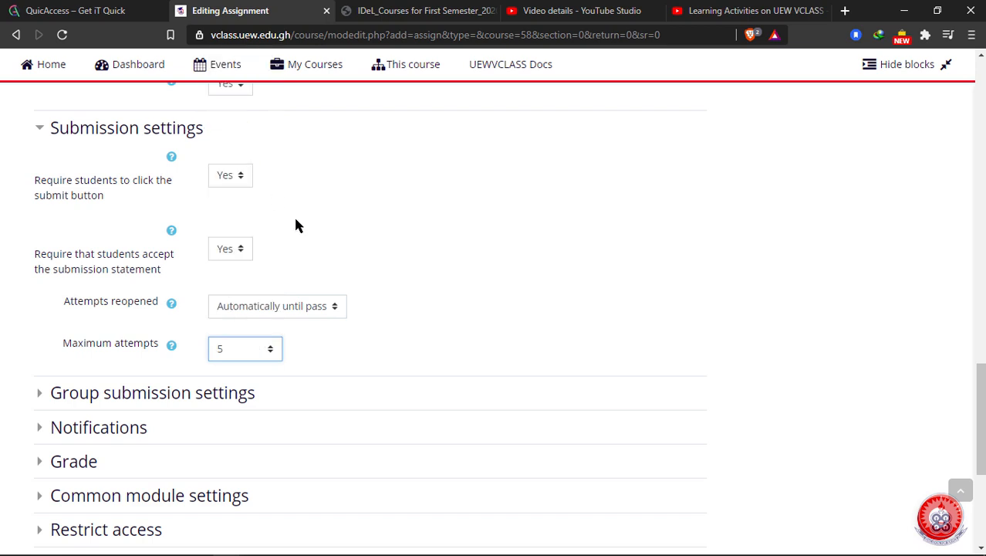
right_click(377, 327)
left_click(311, 342)
left_click(269, 353)
Set Attempts reopened to Manually and Maximum attempts to Unlimited
left_click(297, 308)
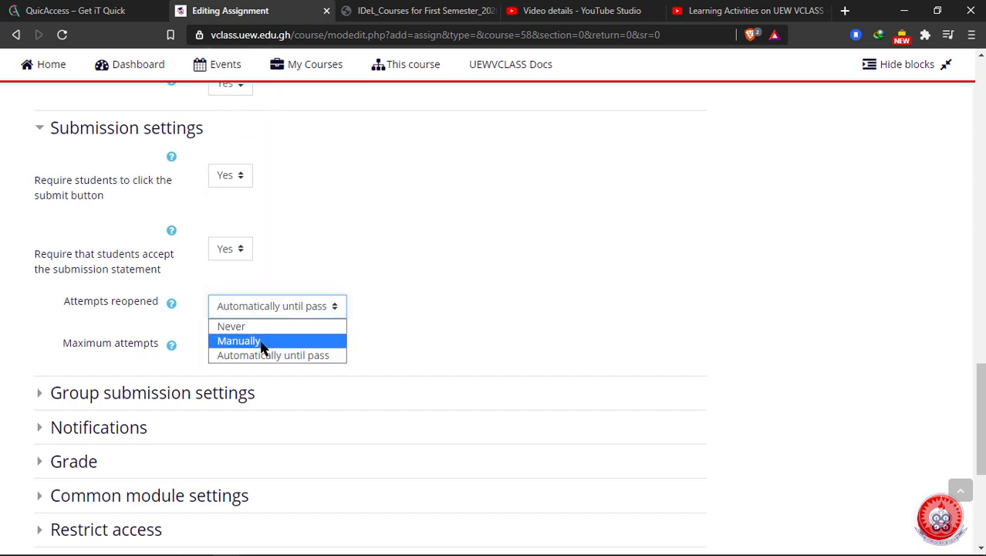
left_click(262, 342)
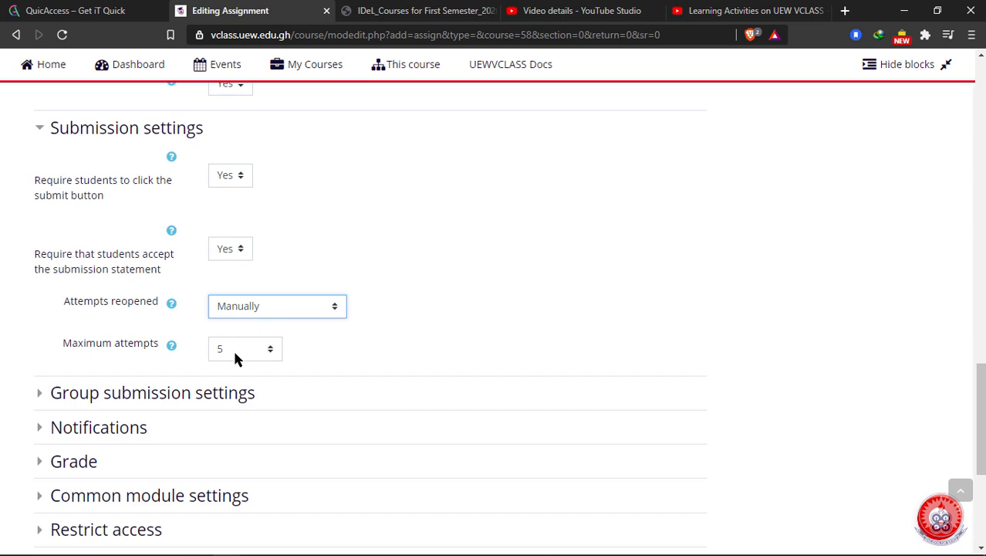
left_click(270, 350)
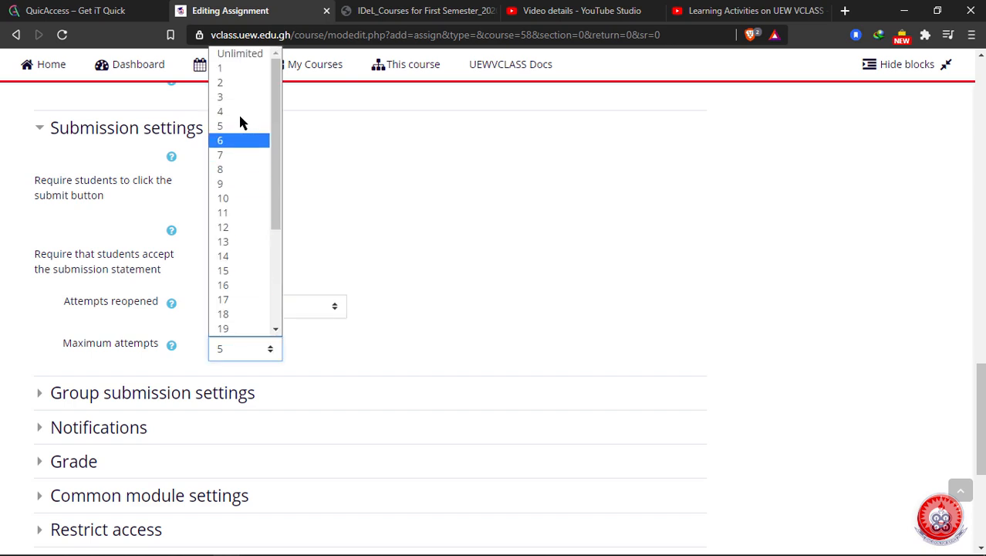
left_click(240, 55)
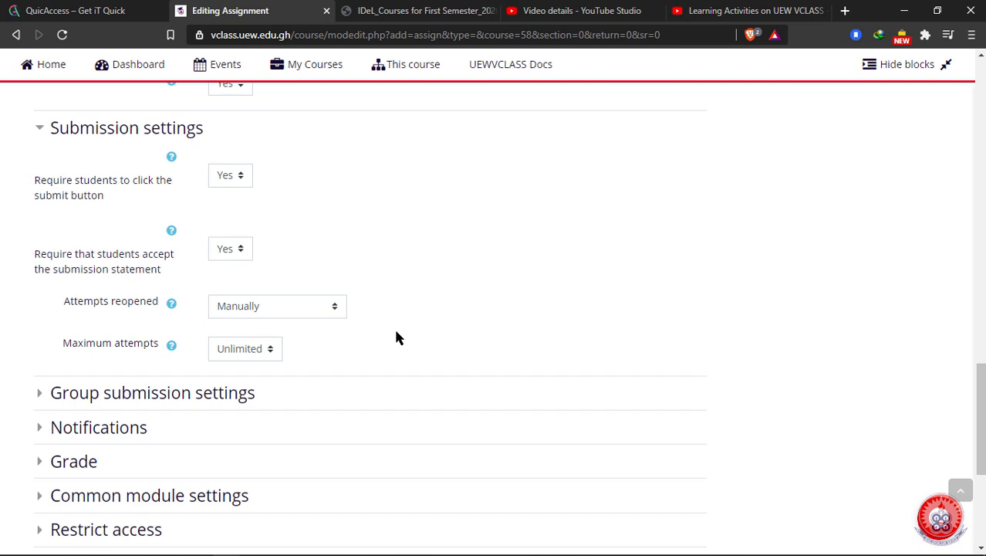
Make students submit in groups, requiring a group to make a submission and requiring all group members to submit
scroll(395, 338, "down", 3)
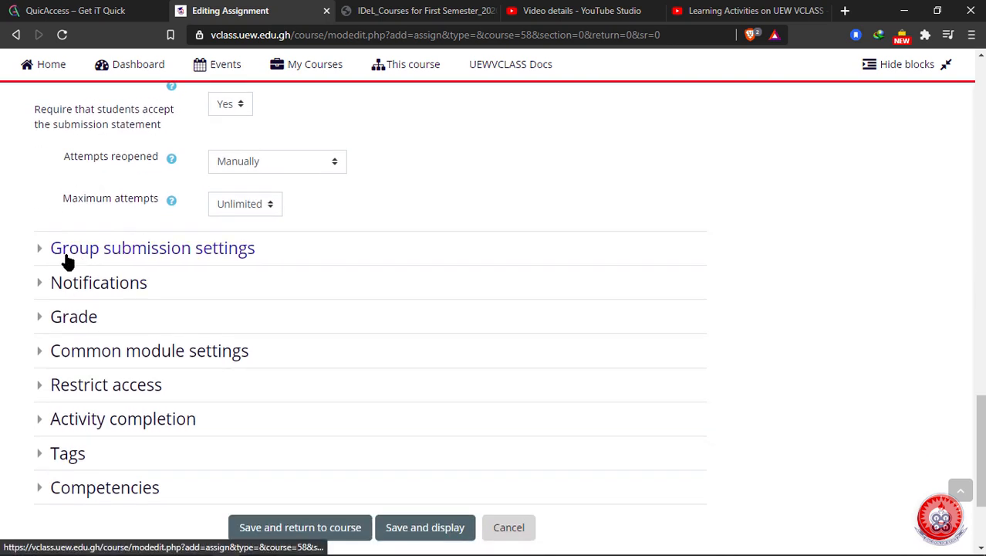
left_click(37, 252)
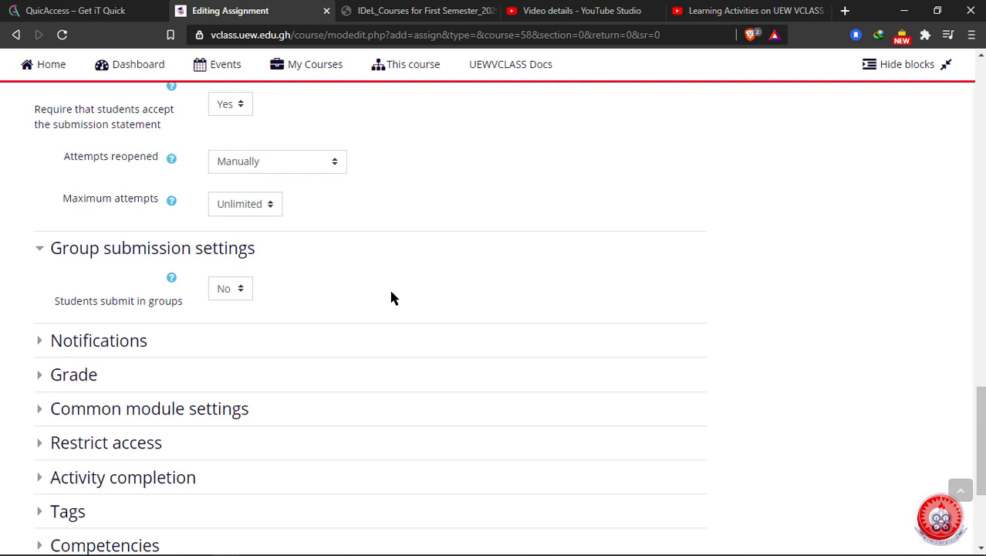
left_click(244, 289)
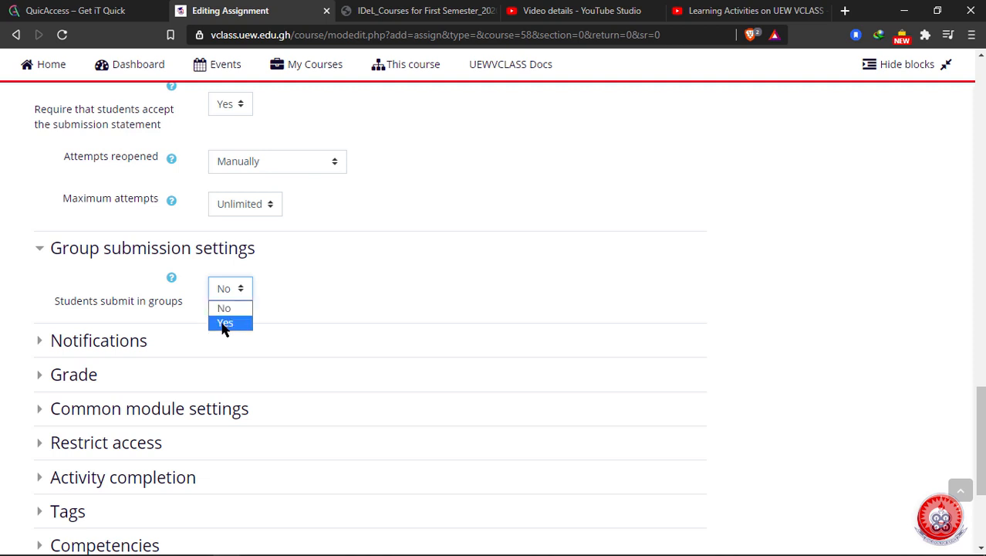
left_click(224, 323)
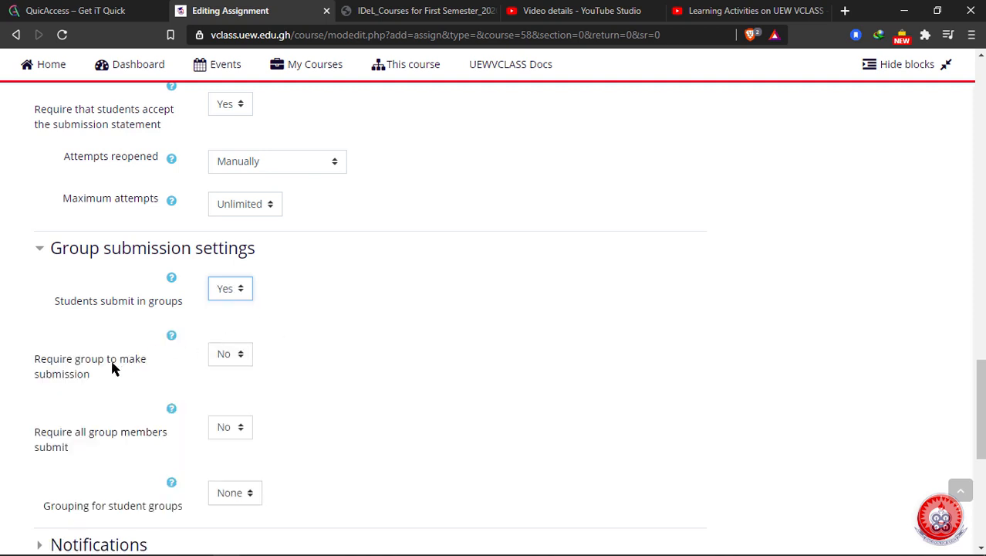
scroll(86, 370, "down", 1)
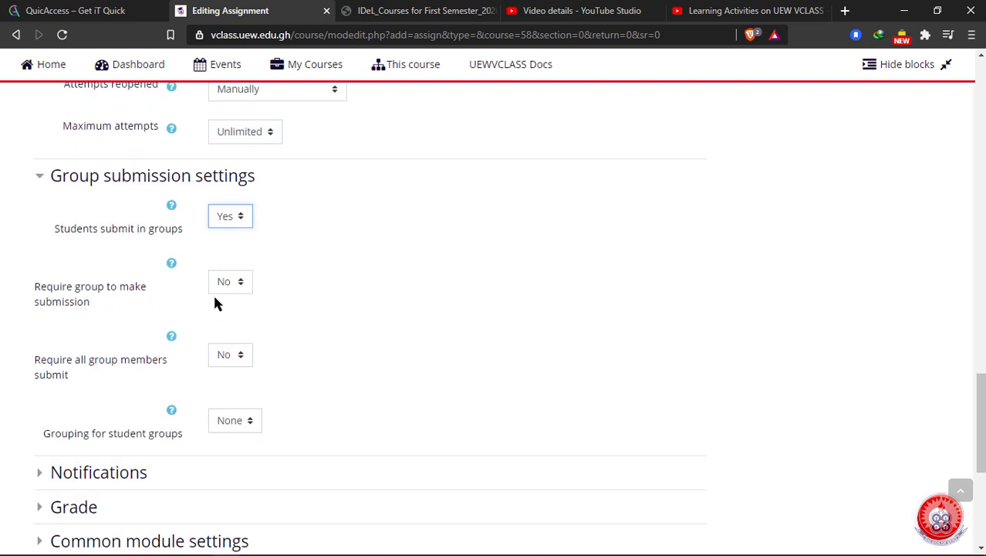
left_click(240, 286)
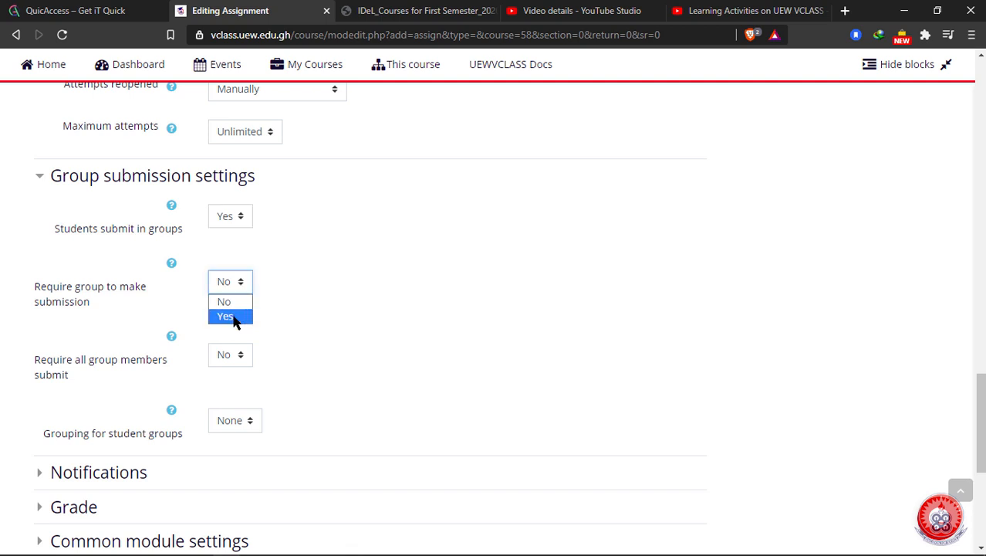
left_click(235, 318)
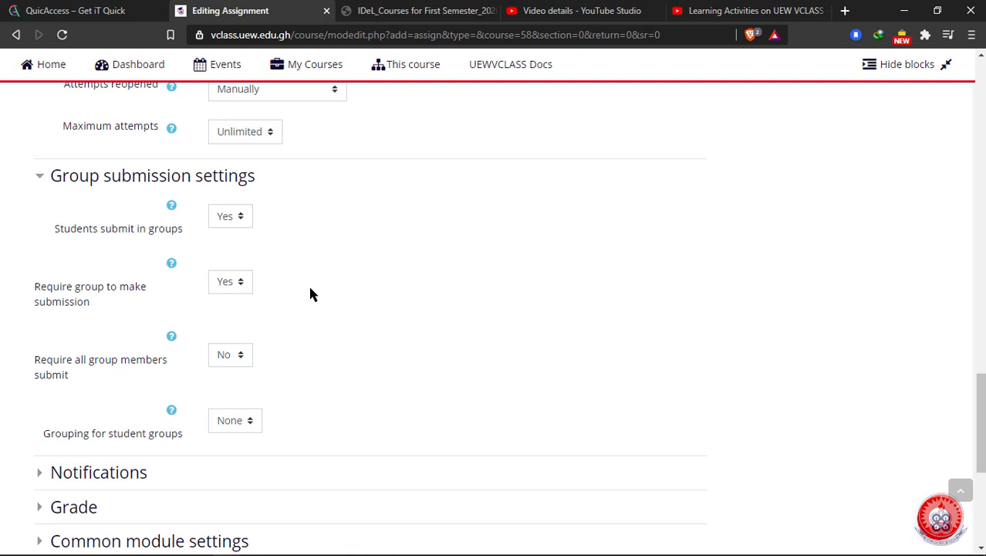
left_click(245, 356)
left_click(235, 388)
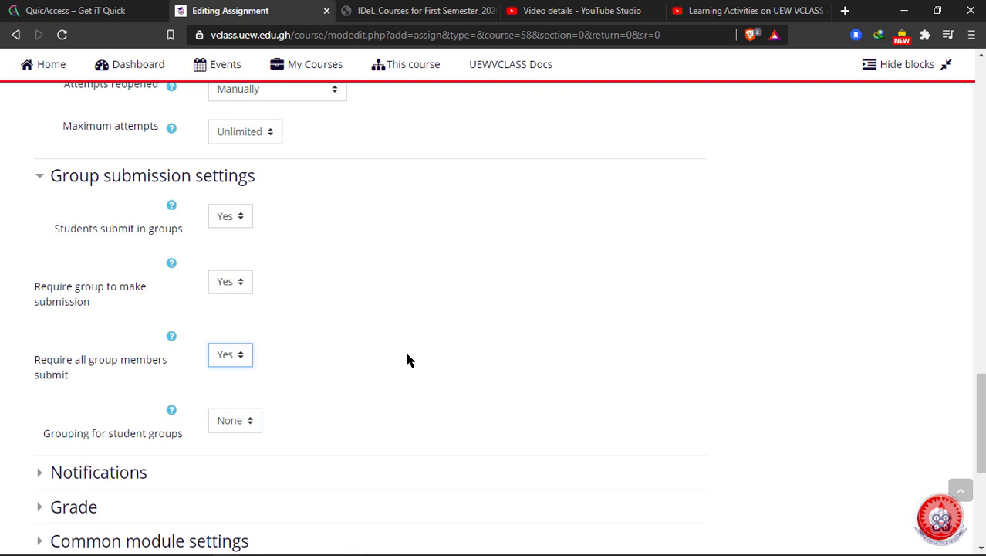
View the options available for Grouping for student groups
scroll(409, 360, "down", 2)
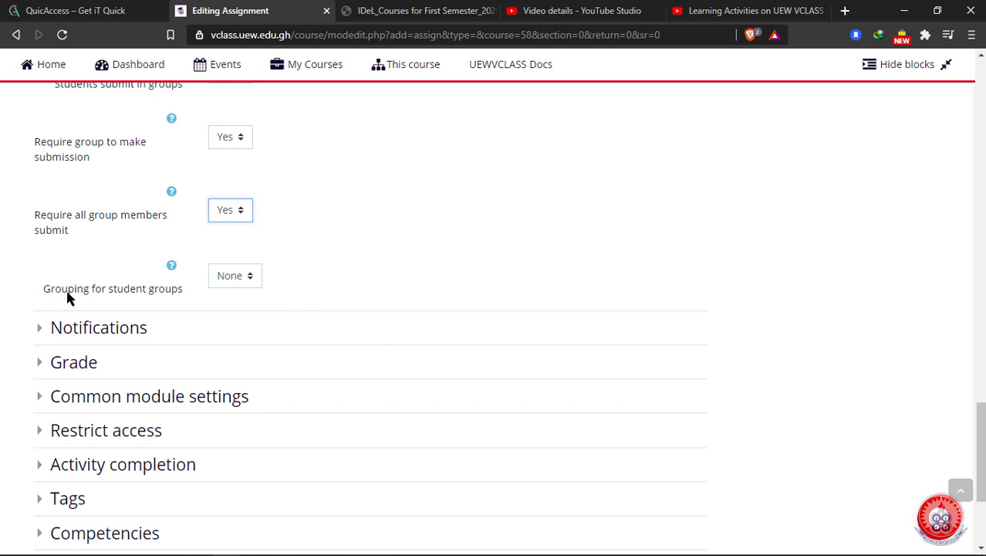
left_click(249, 282)
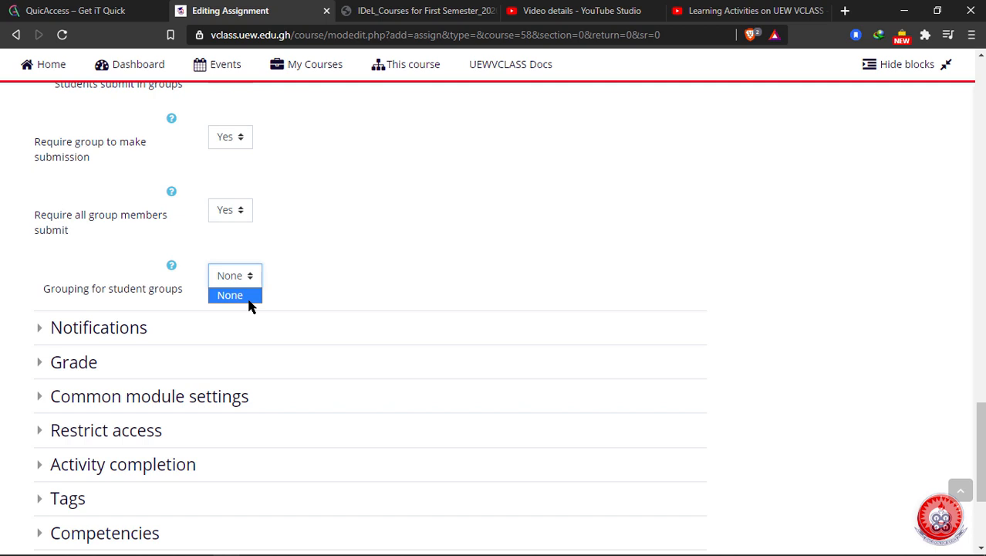
left_click(294, 269)
In the Notifications settings, set Notify graders about submissions to No and Notify graders about late submissions to Yes
scroll(294, 270, "down", 2)
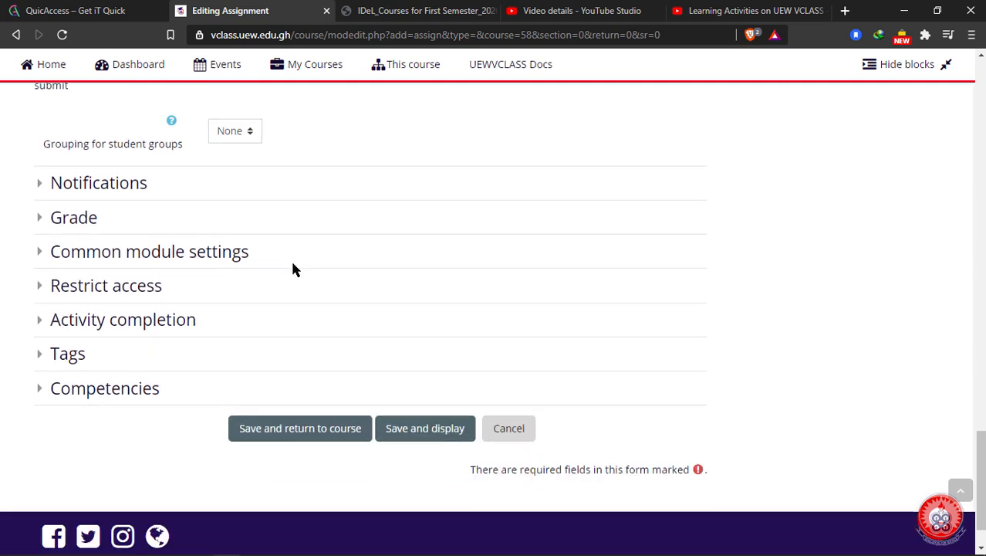
left_click(40, 187)
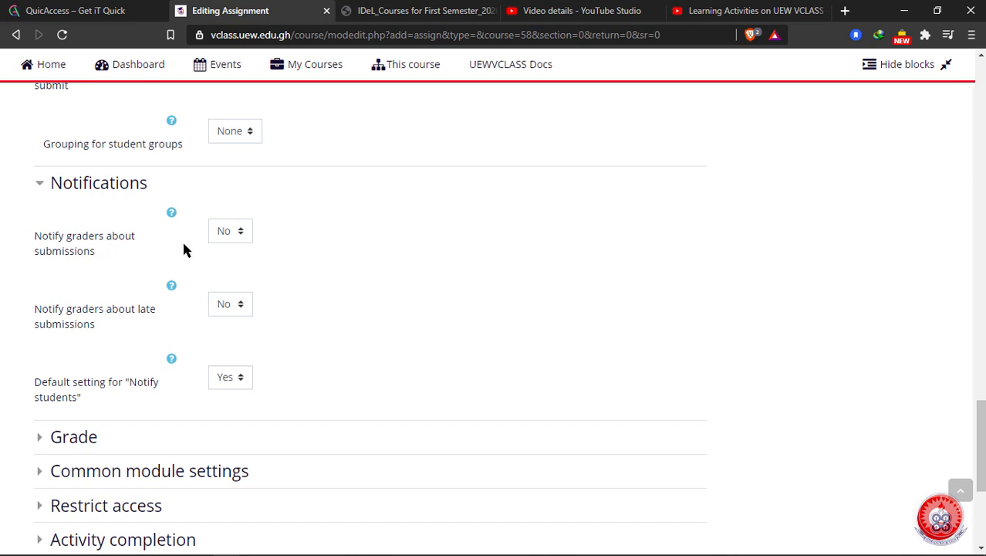
left_click(243, 231)
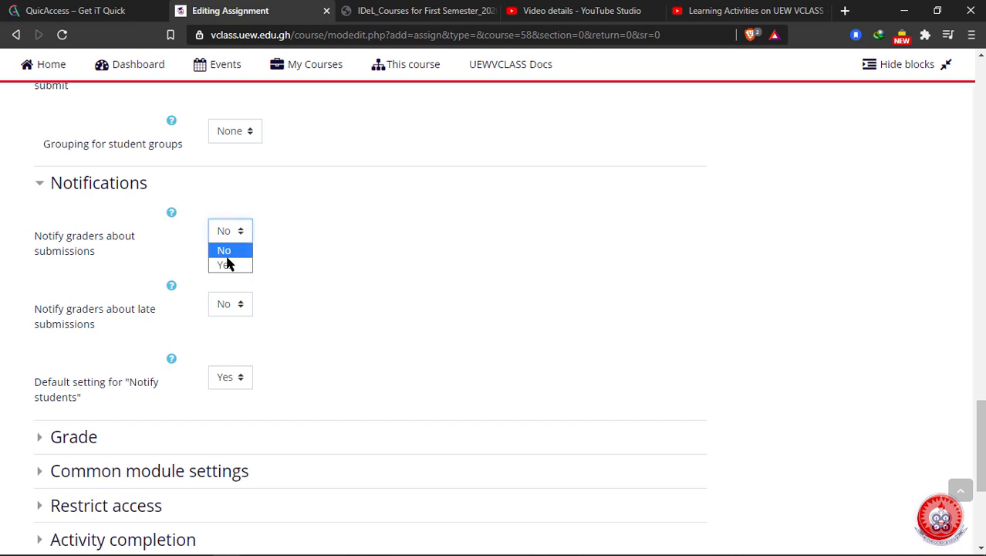
left_click(239, 250)
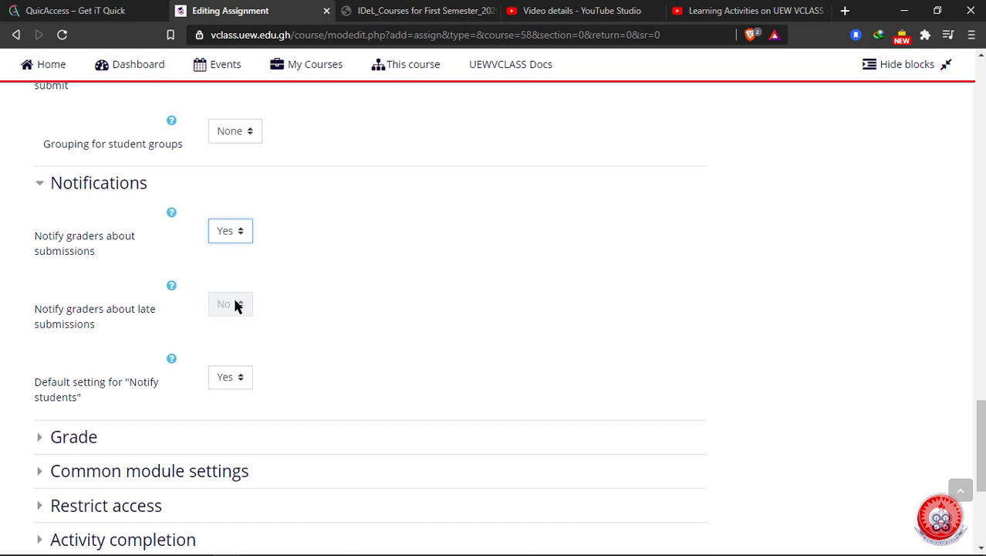
left_click(245, 230)
left_click(240, 251)
left_click(241, 307)
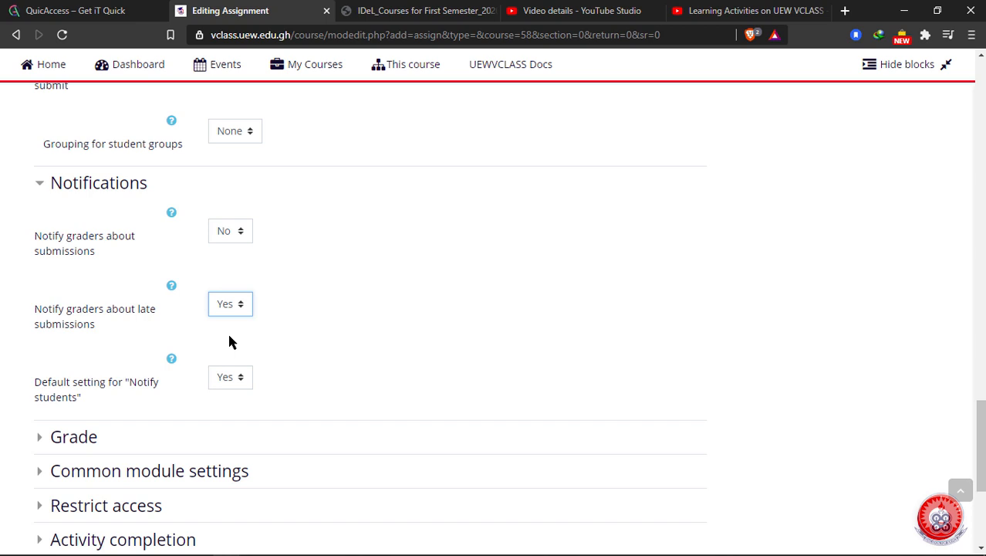
Try Yes for Notify graders about submissions, and return the setting to No
left_click(241, 237)
left_click(235, 266)
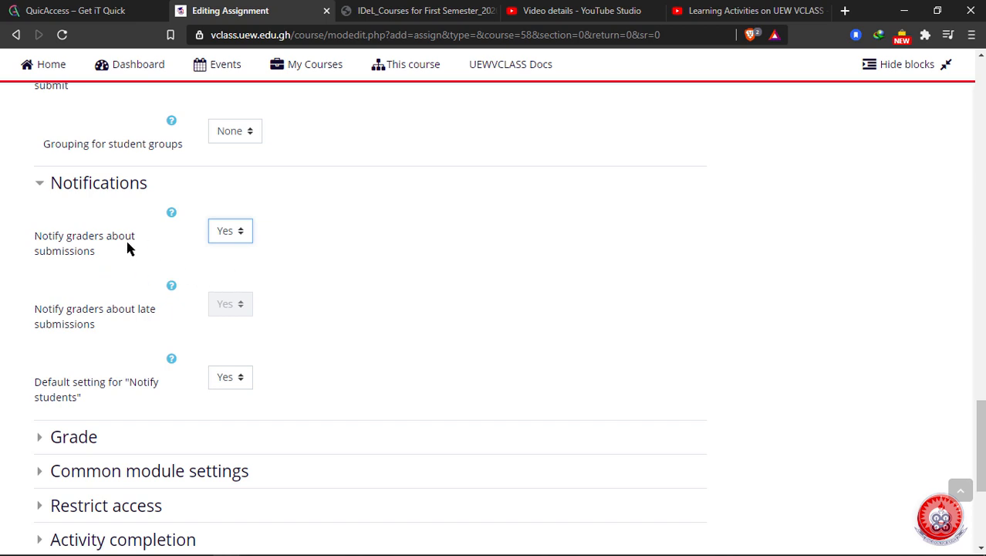
left_click(241, 233)
left_click(235, 252)
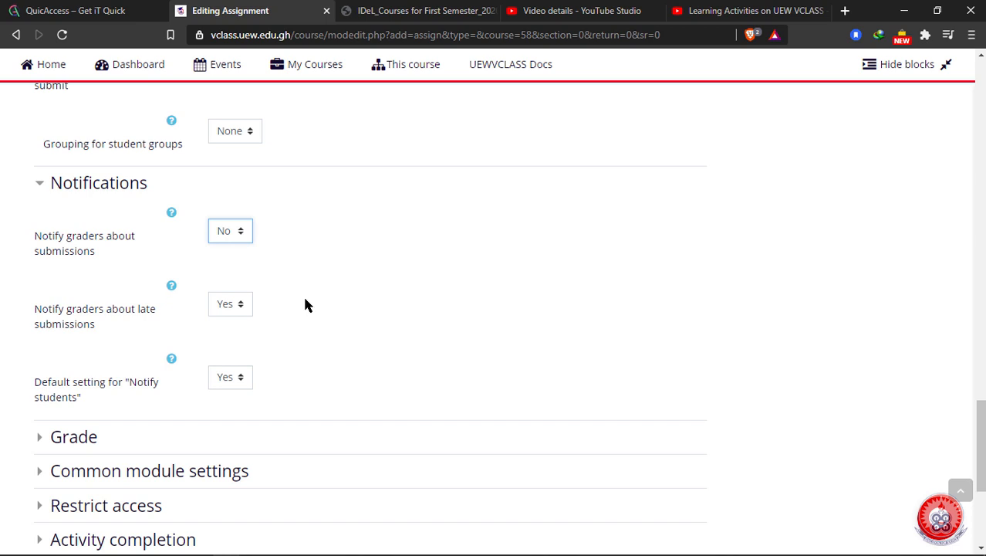
Expand the Grade section of the assignment settings
scroll(305, 305, "down", 2)
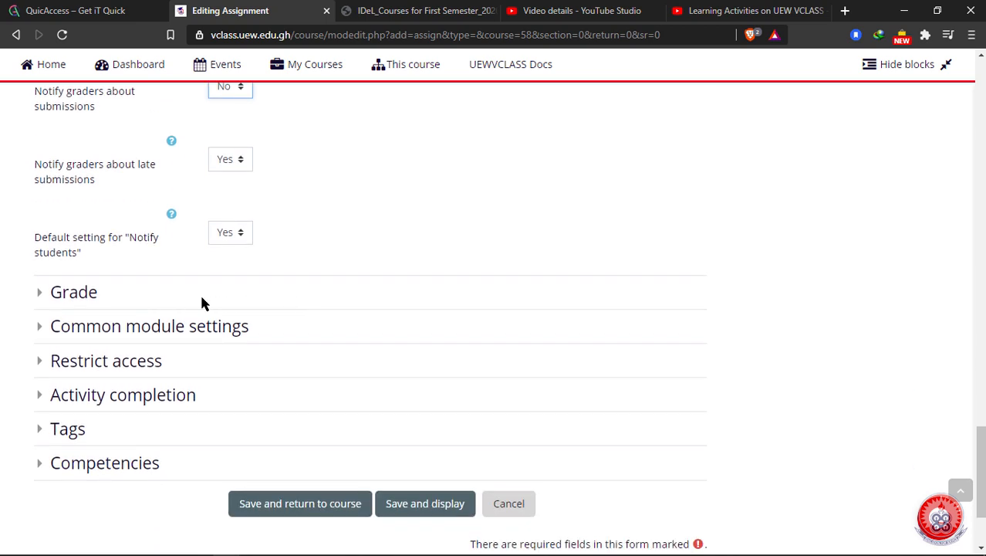
left_click(42, 297)
scroll(476, 393, "down", 2)
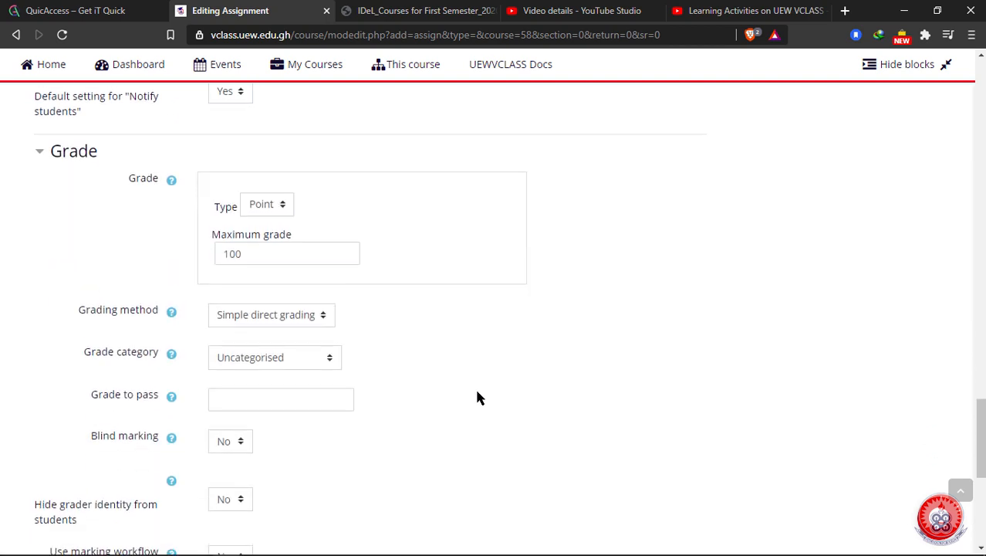
Try the Scale grade type, view its available scales, and return the type to Point
left_click(281, 204)
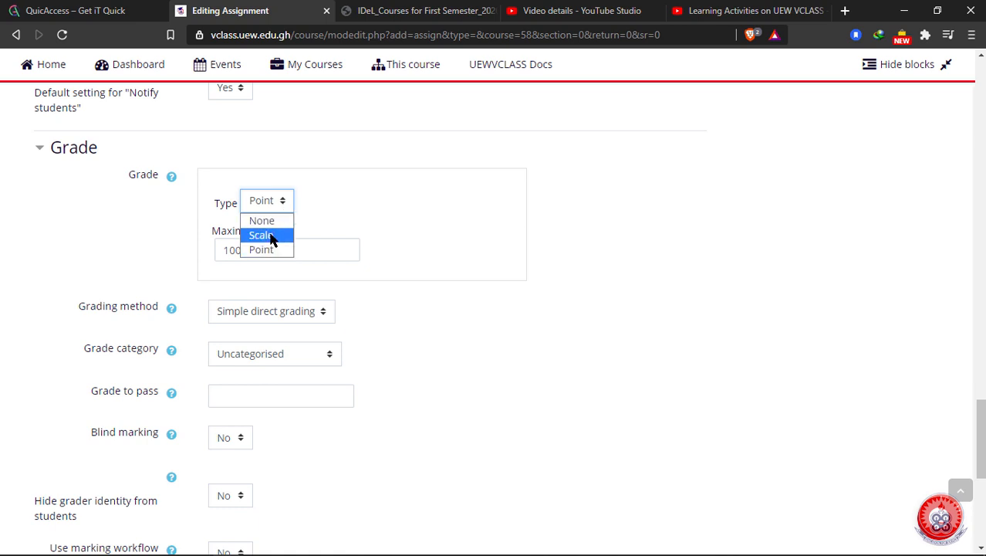
left_click(271, 236)
left_click(349, 243)
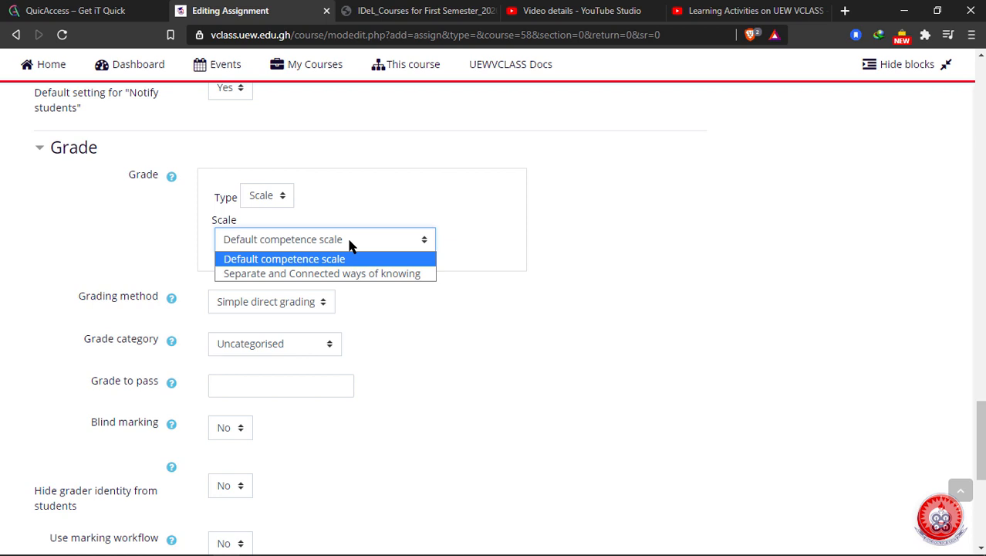
left_click(280, 197)
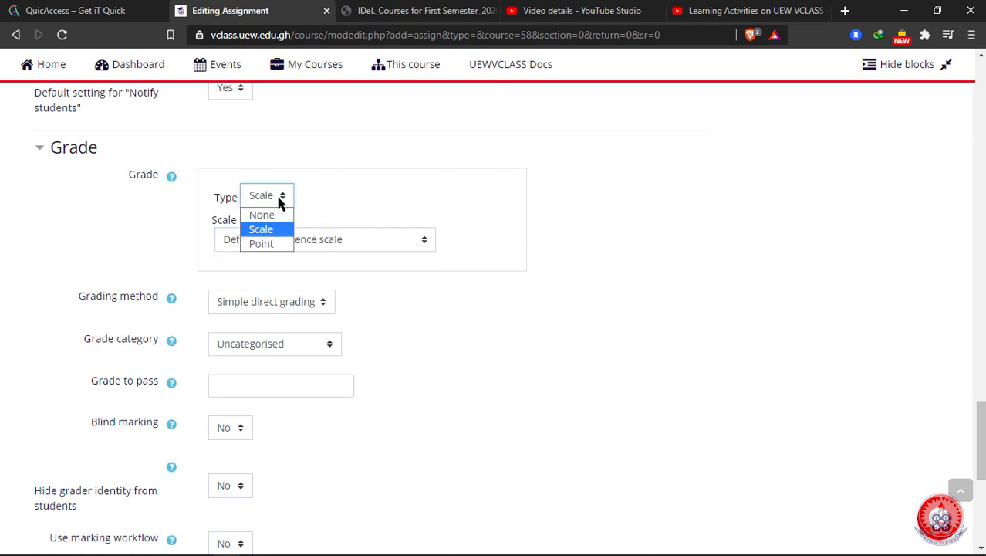
left_click(262, 243)
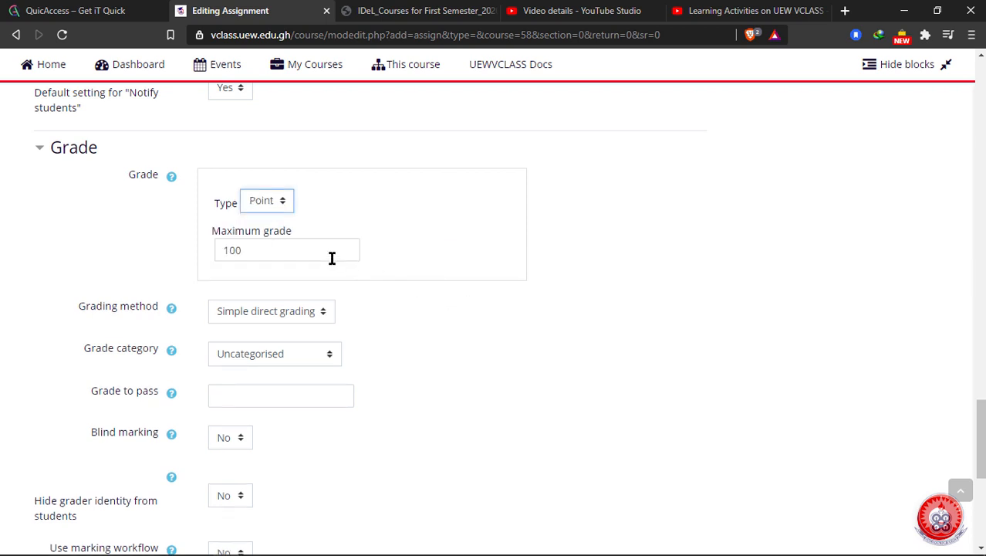
Set the Maximum grade to 10 and view the available grading methods
left_click(265, 250)
key("BackSpace")
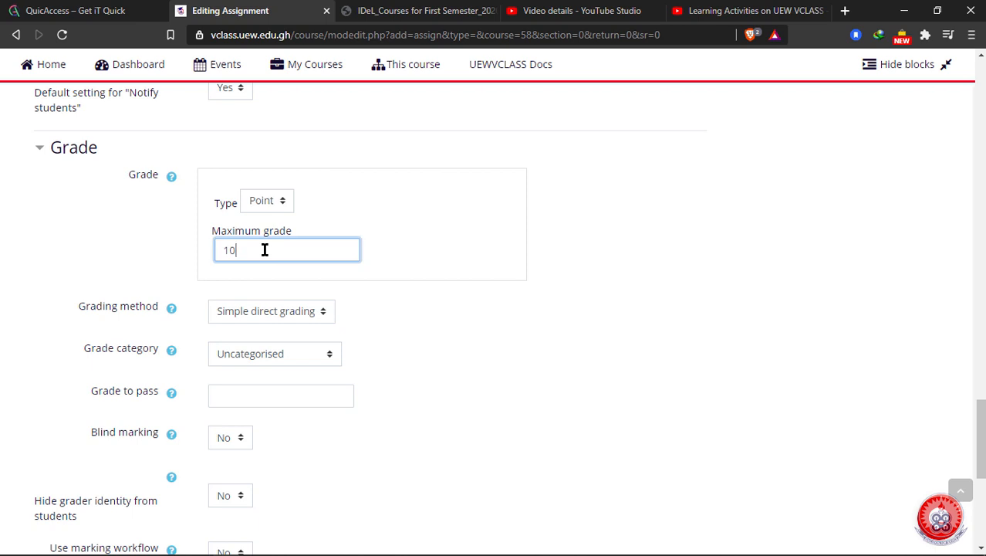
left_click(429, 272)
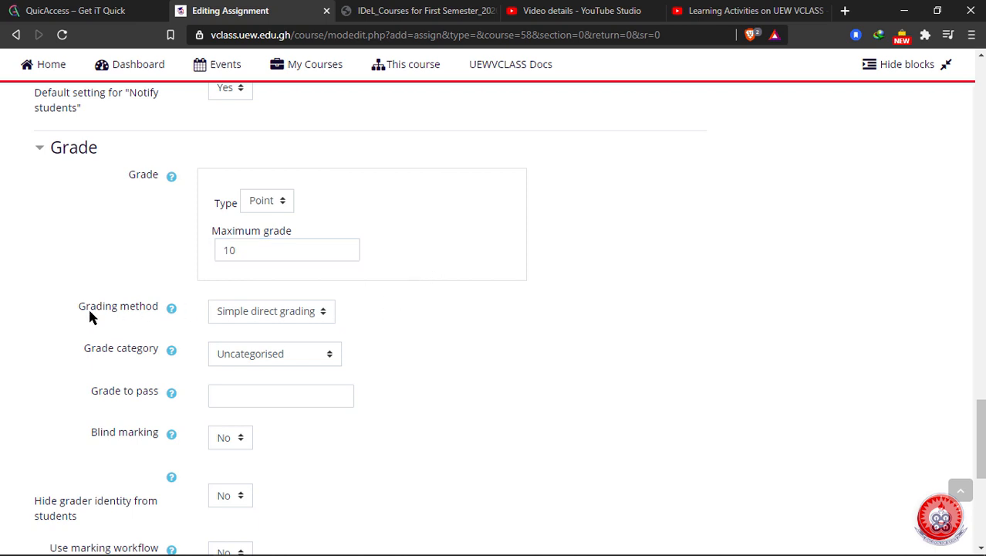
left_click(323, 315)
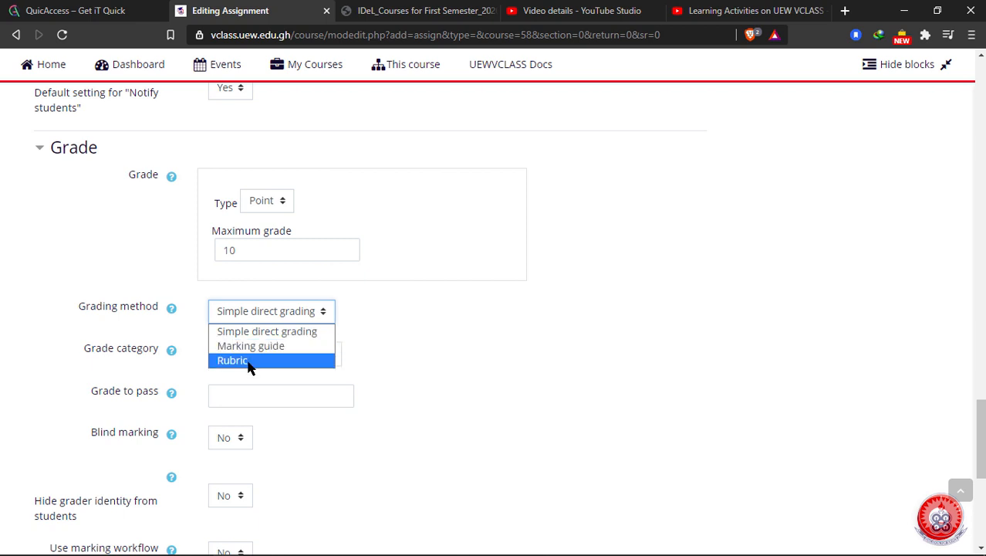
left_click(378, 338)
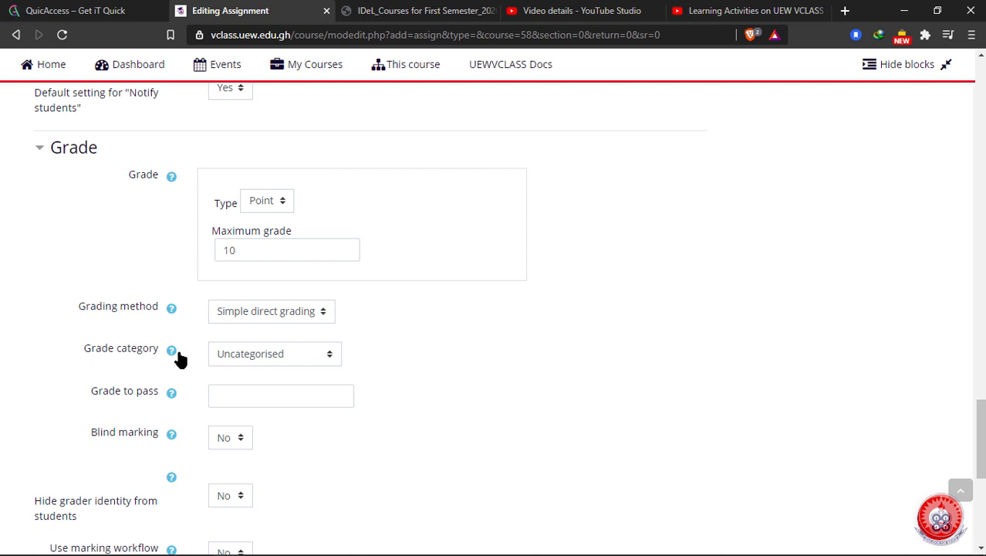
Assign the assignment to the Continues Assessment grade category
left_click(330, 358)
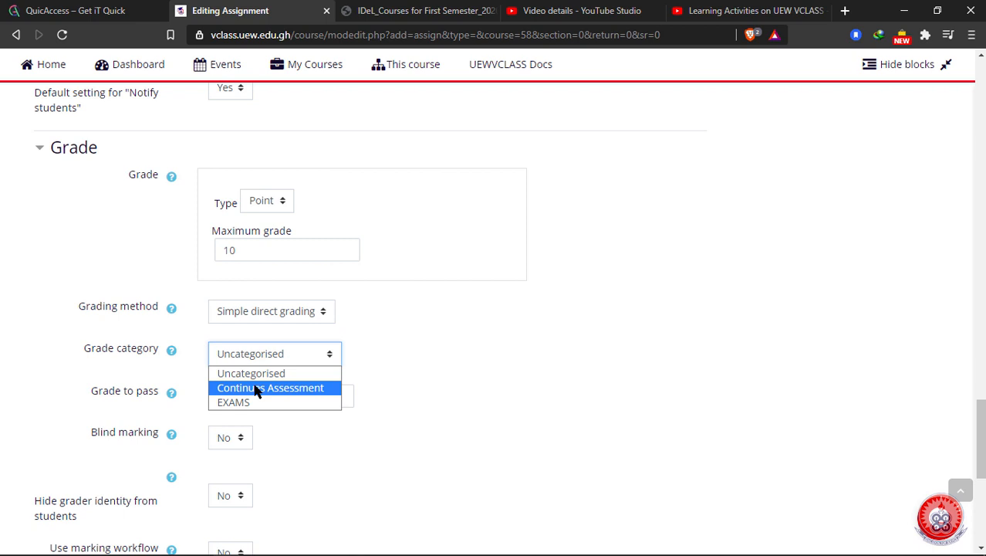
left_click(332, 387)
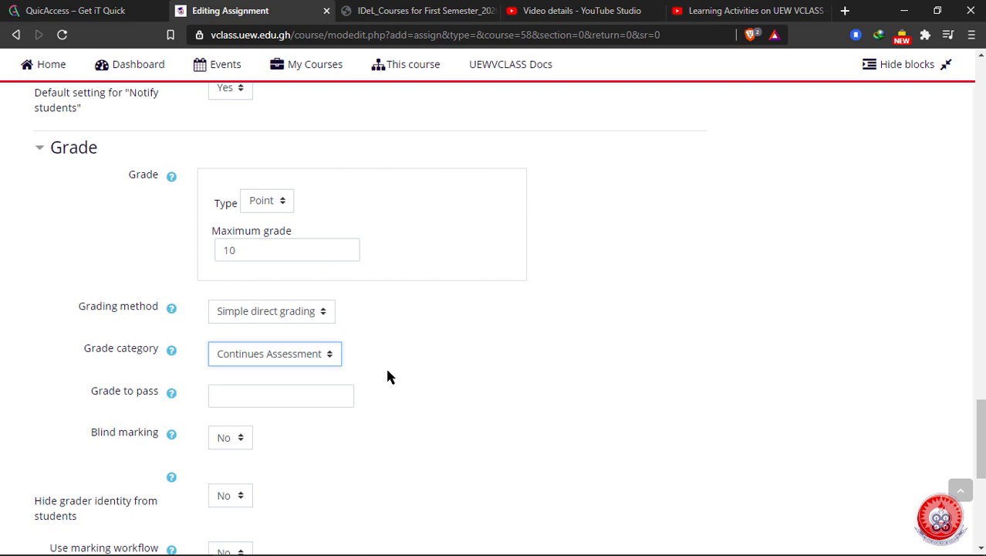
left_click(327, 355)
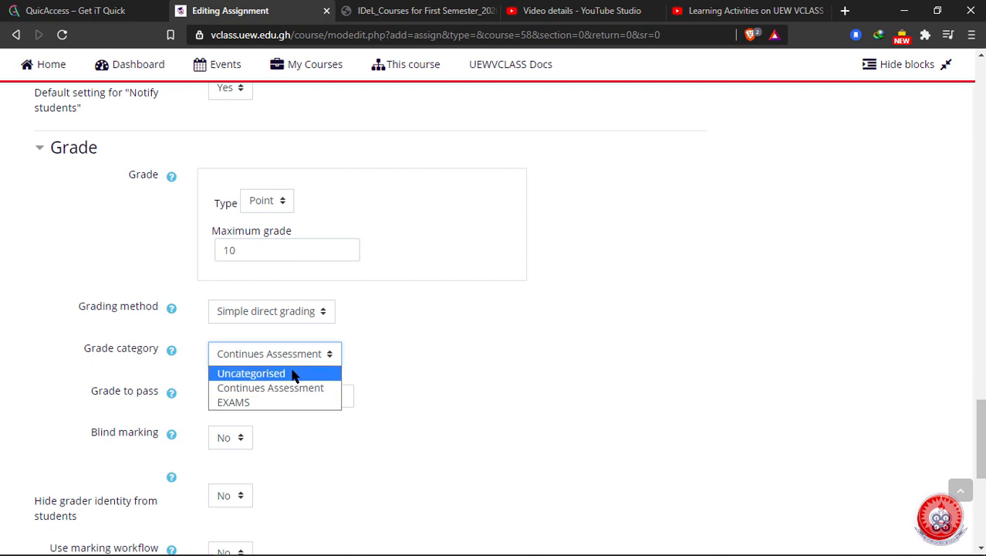
left_click(297, 374)
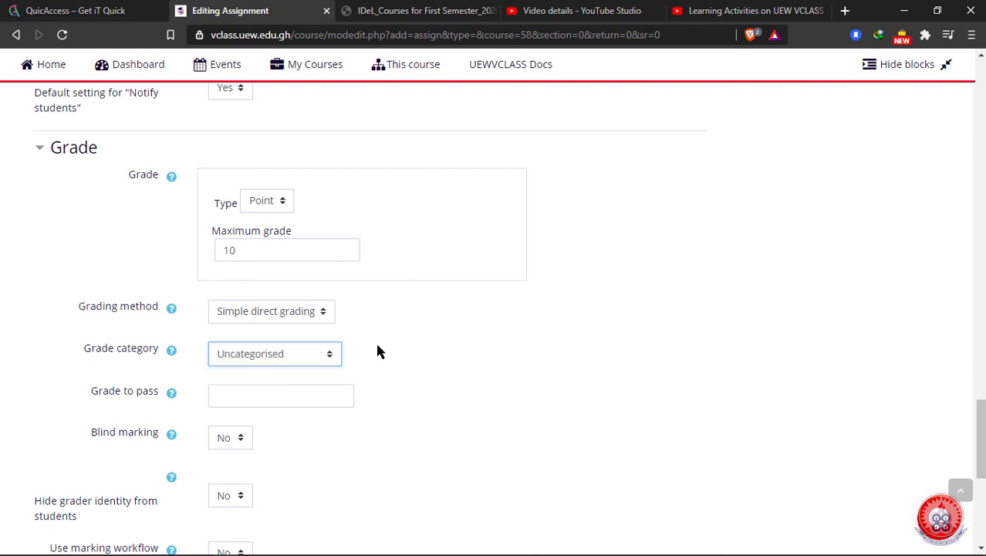
left_click(328, 355)
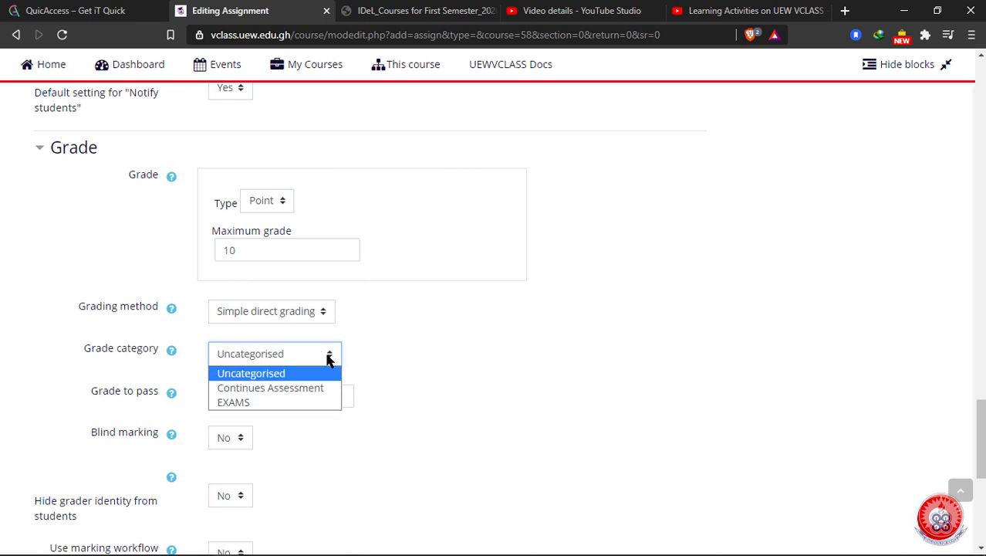
left_click(295, 387)
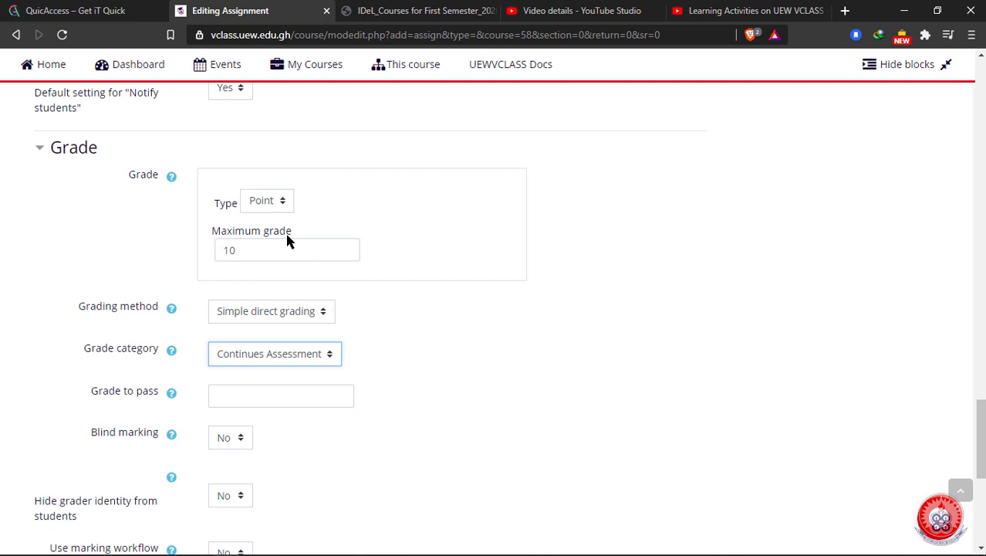
Set Grade to pass to 5
left_click(234, 396)
type("5")
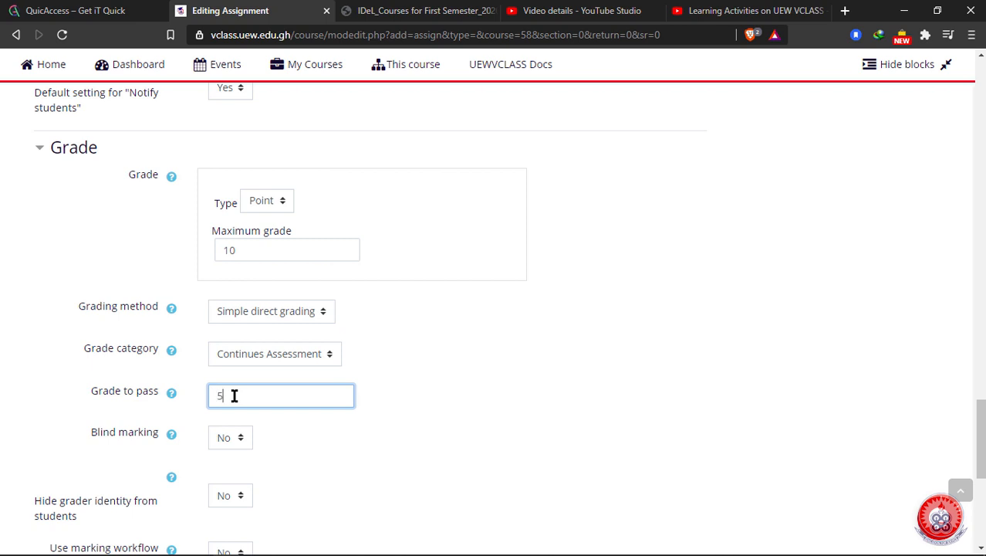
left_click(413, 410)
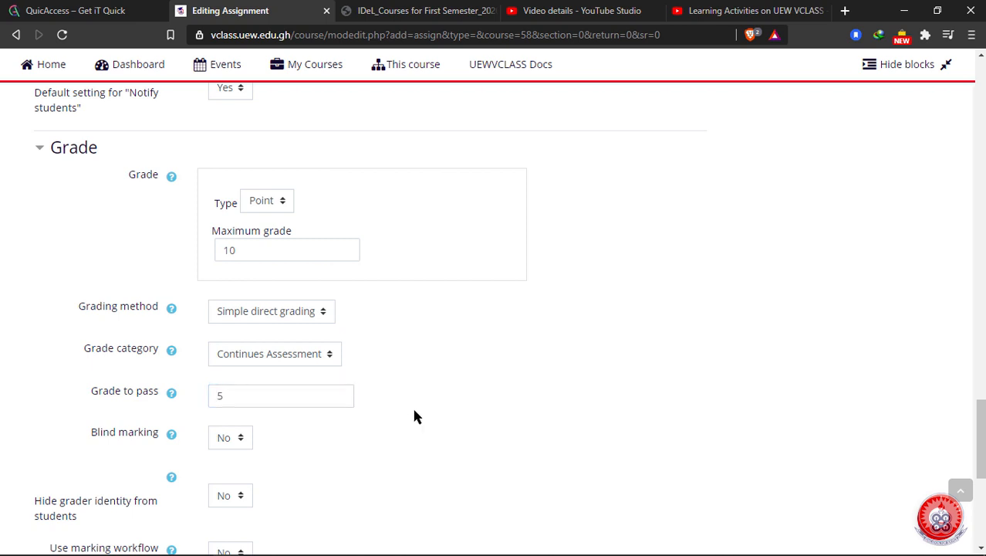
Try Yes for Blind marking, and return the setting to No
scroll(414, 417, "down", 2)
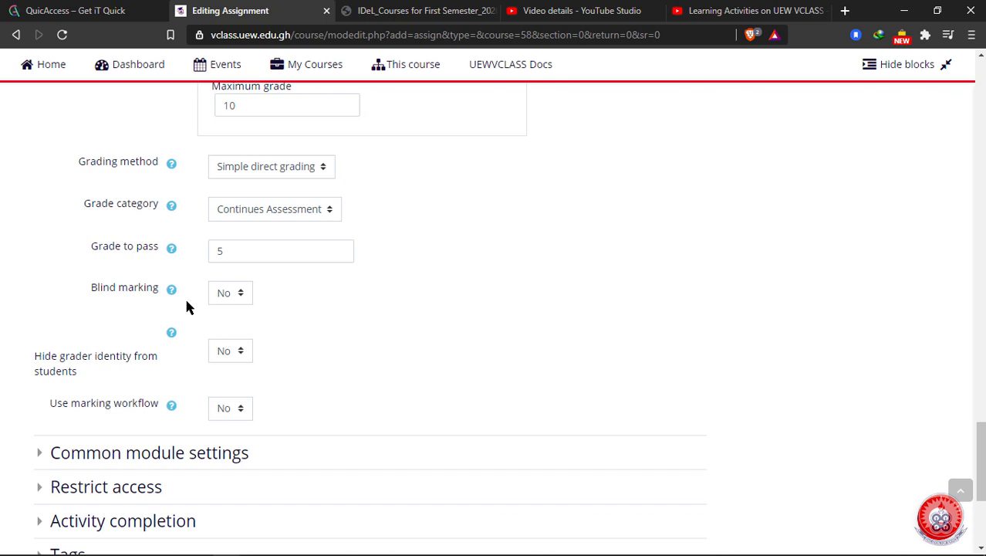
left_click(245, 293)
left_click(226, 327)
left_click(241, 294)
left_click(246, 311)
Review the submission types chosen earlier in the assignment form
scroll(414, 232, "up", 10)
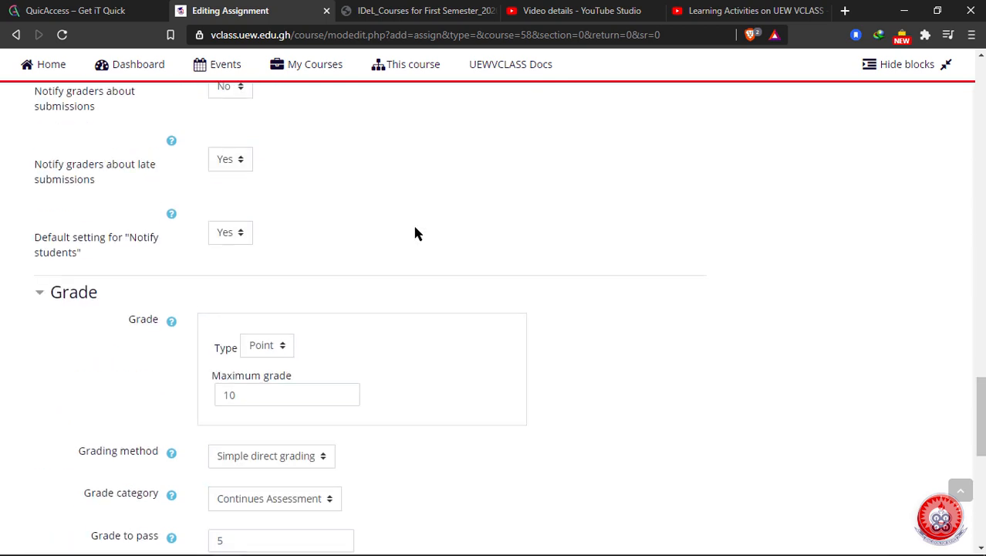
scroll(415, 234, "up", 8)
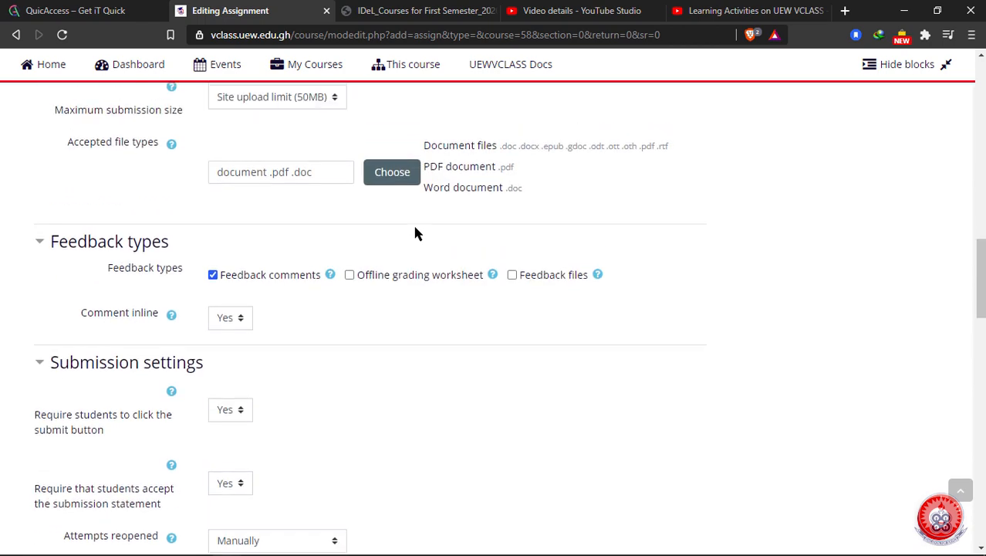
scroll(282, 325, "up", 3)
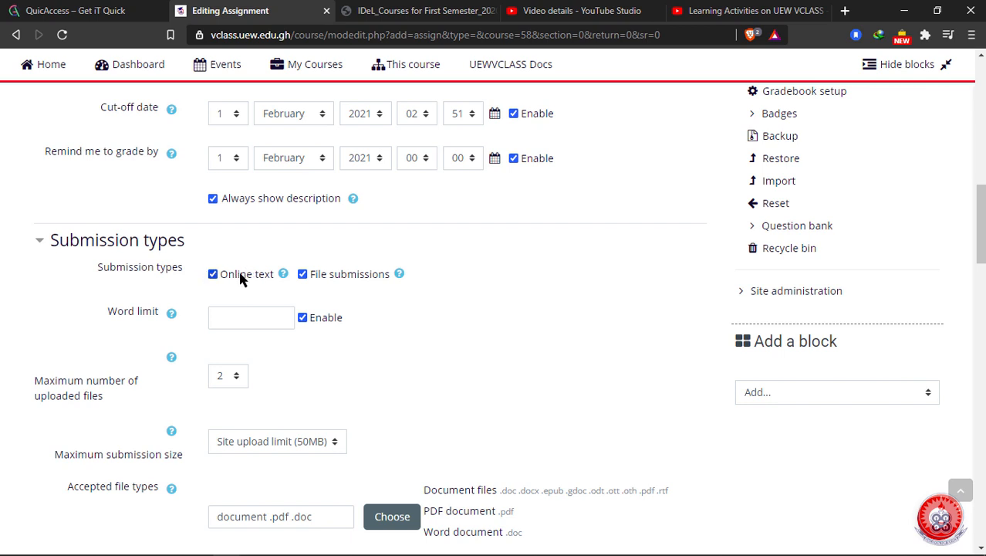
scroll(225, 287, "down", 5)
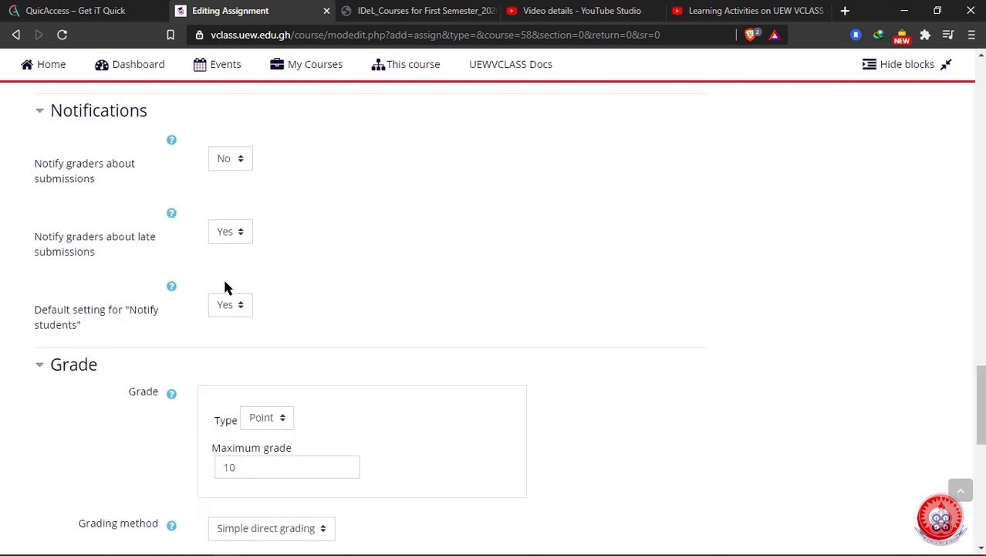
scroll(225, 287, "down", 10)
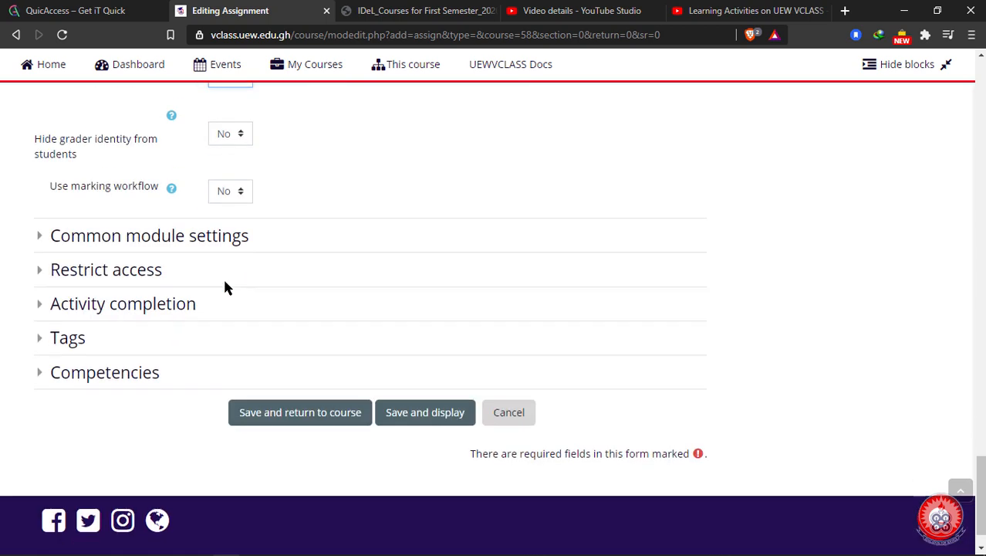
Try Yes for Hide grader identity from students, and return the setting to No
scroll(225, 287, "up", 3)
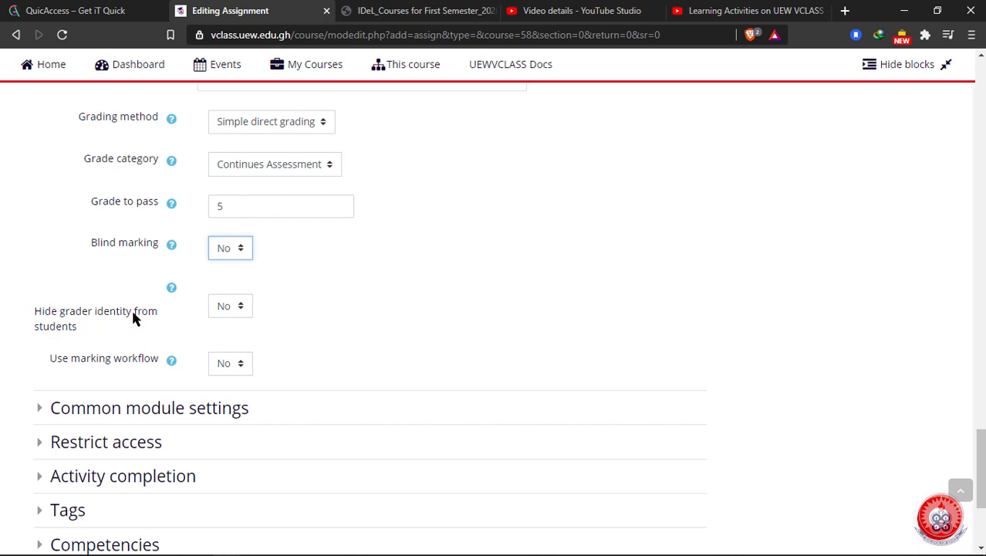
left_click(243, 308)
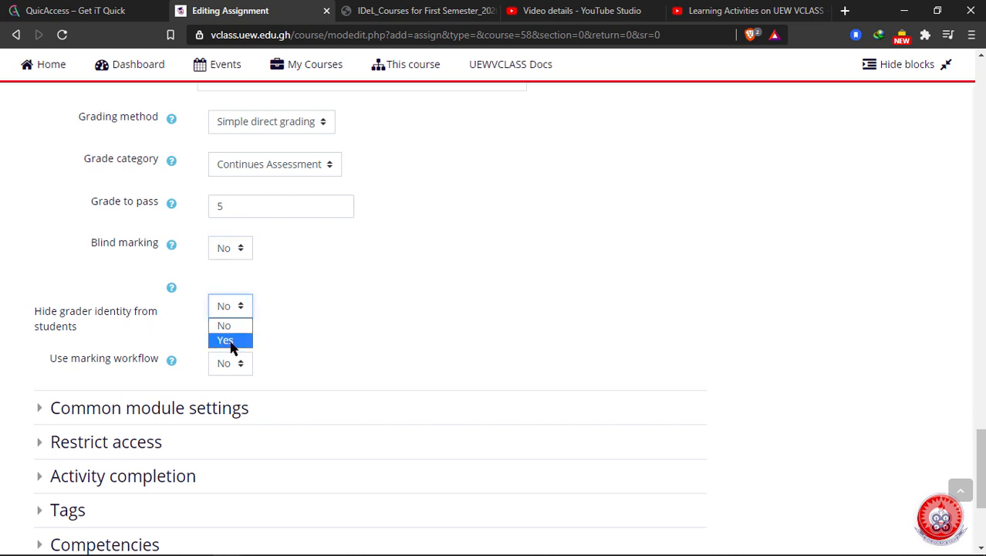
left_click(232, 343)
left_click(245, 308)
left_click(233, 323)
Try Yes for Use marking workflow and Use marking allocation, and return both settings to No
scroll(335, 265, "down", 1)
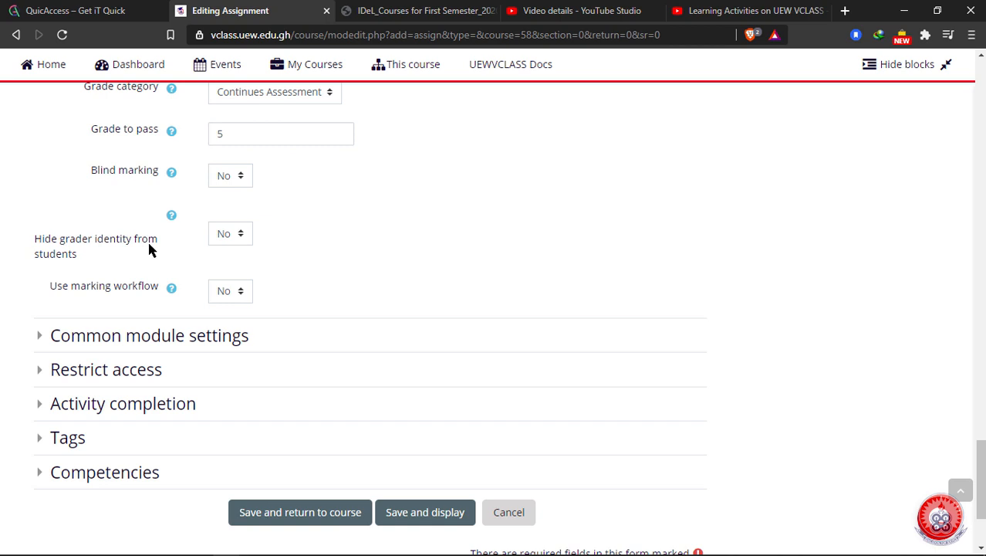
left_click(245, 288)
left_click(234, 325)
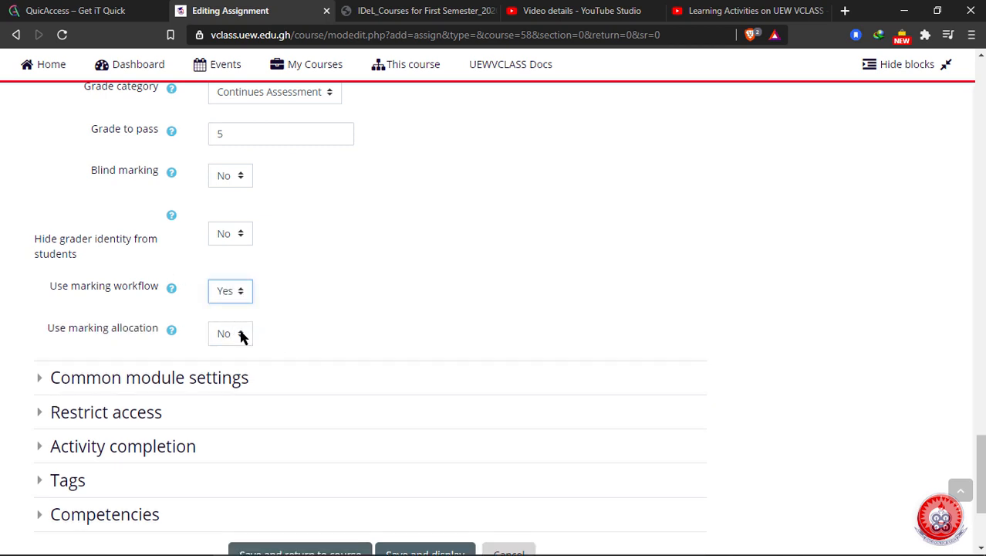
left_click(240, 335)
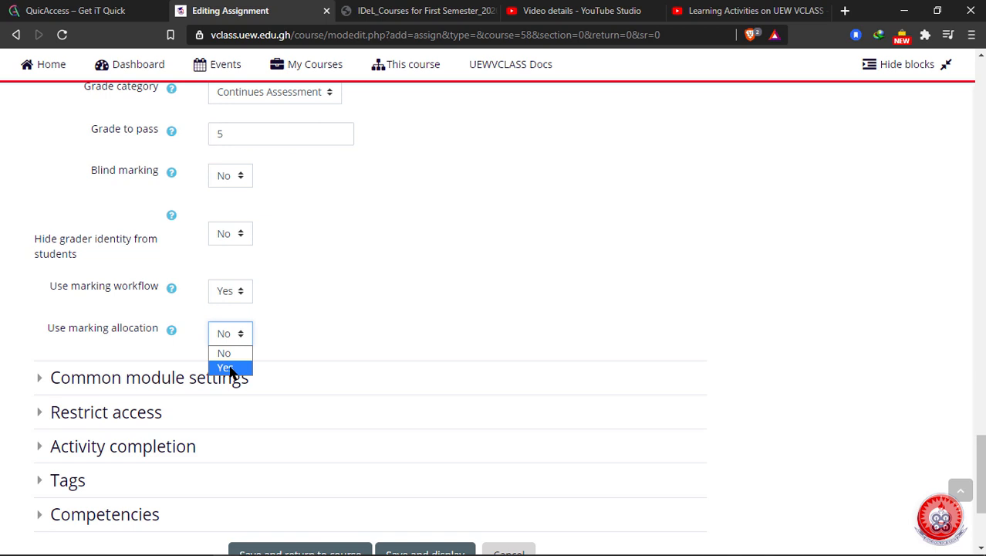
left_click(230, 369)
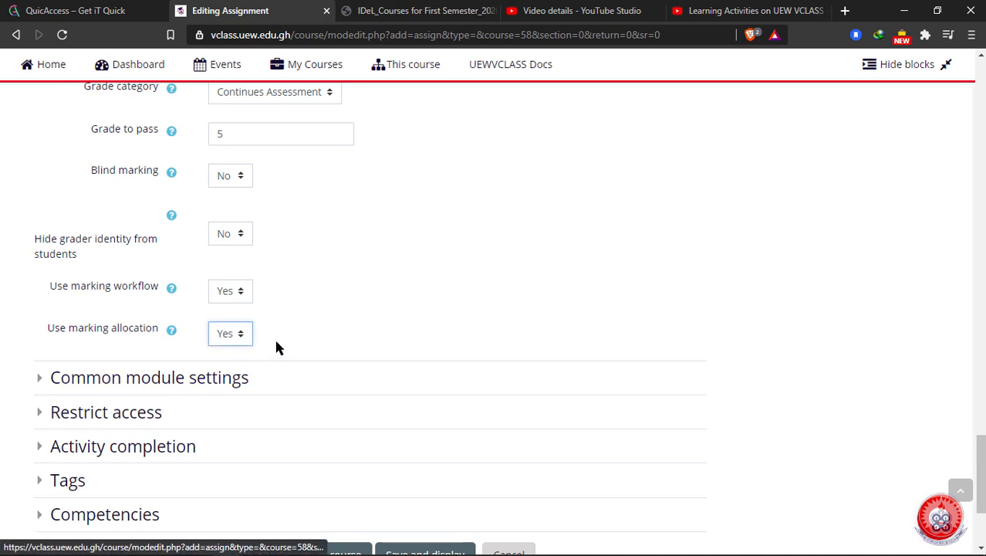
left_click(242, 335)
left_click(232, 351)
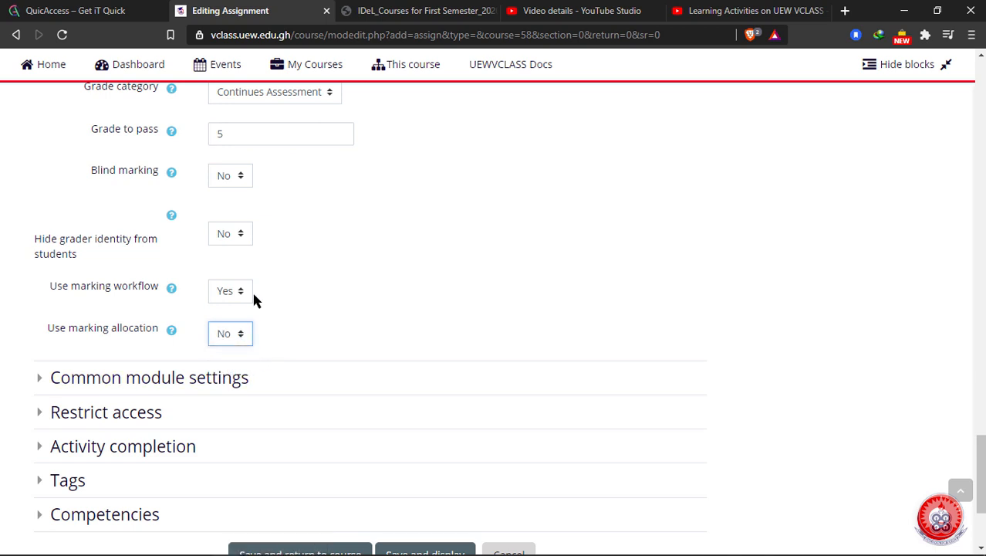
left_click(244, 292)
left_click(252, 309)
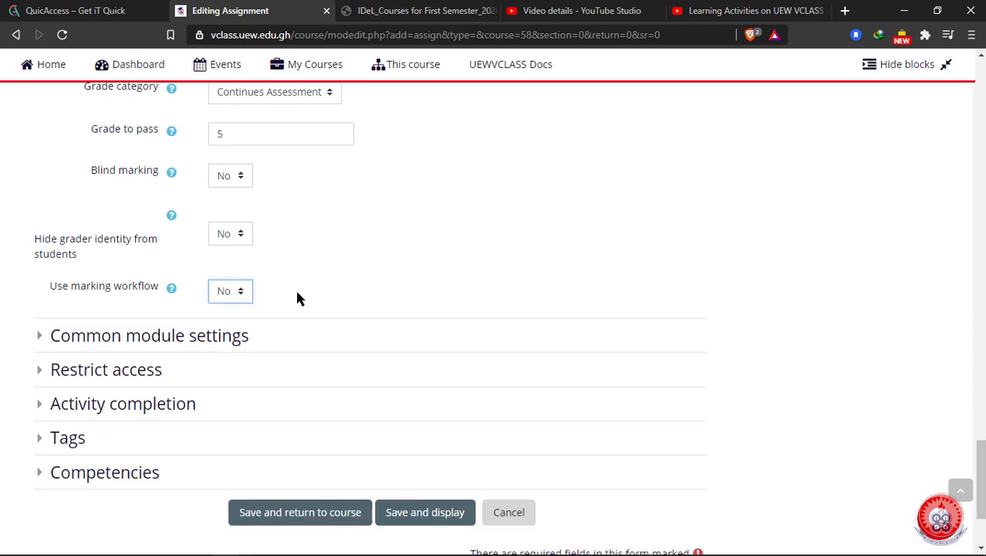
Review the Availability choices in the assignment's common module settings, keeping Show on course page
left_click(38, 341)
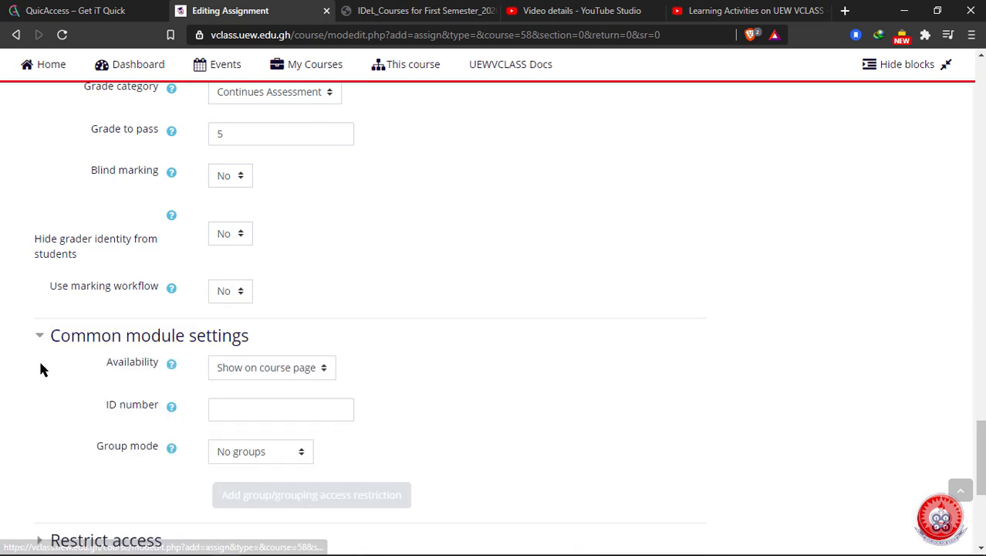
scroll(41, 371, "down", 3)
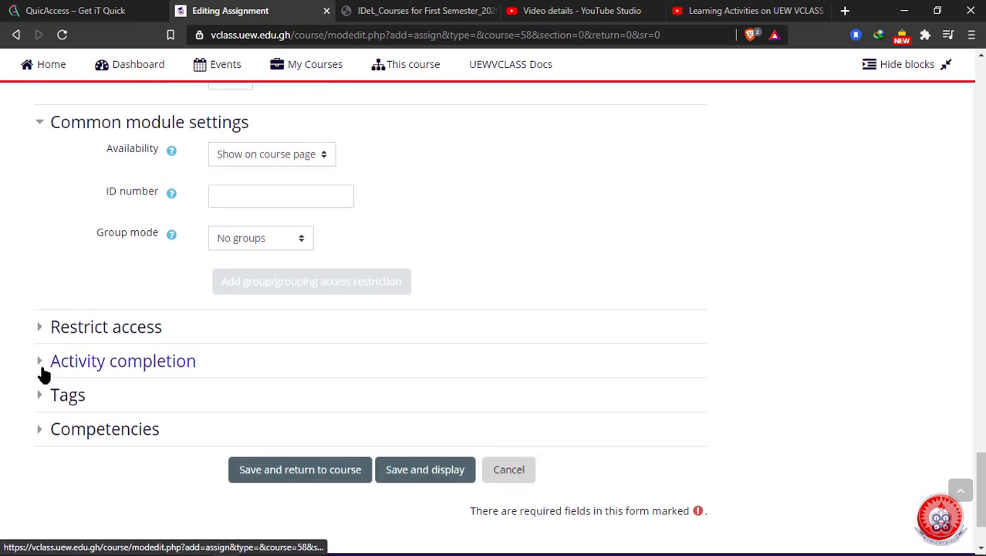
scroll(44, 374, "up", 1)
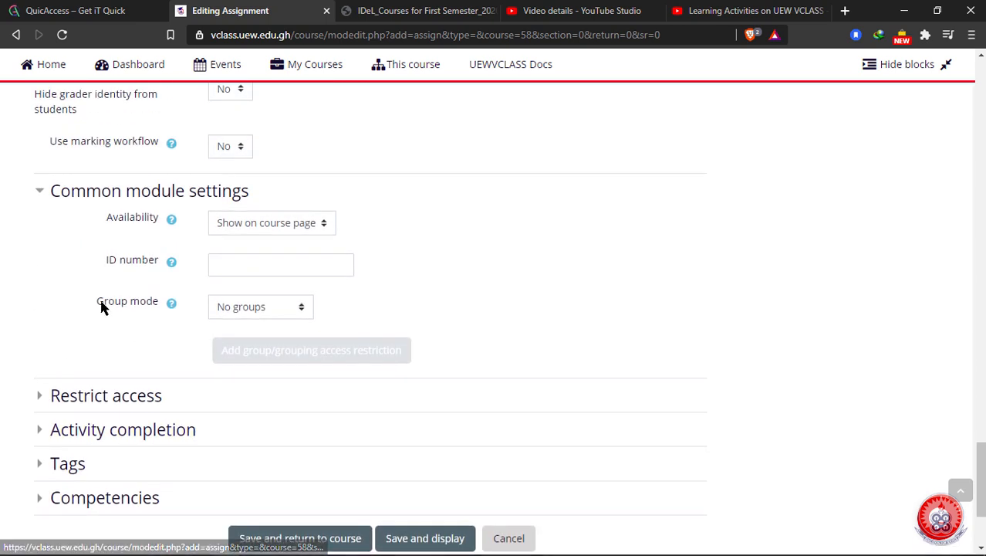
left_click(323, 225)
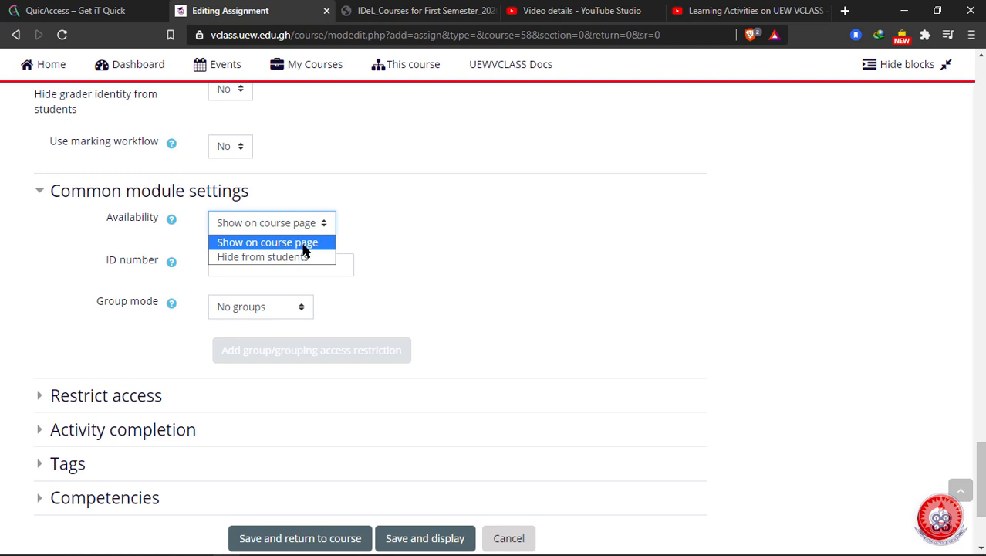
left_click(304, 244)
left_click(323, 226)
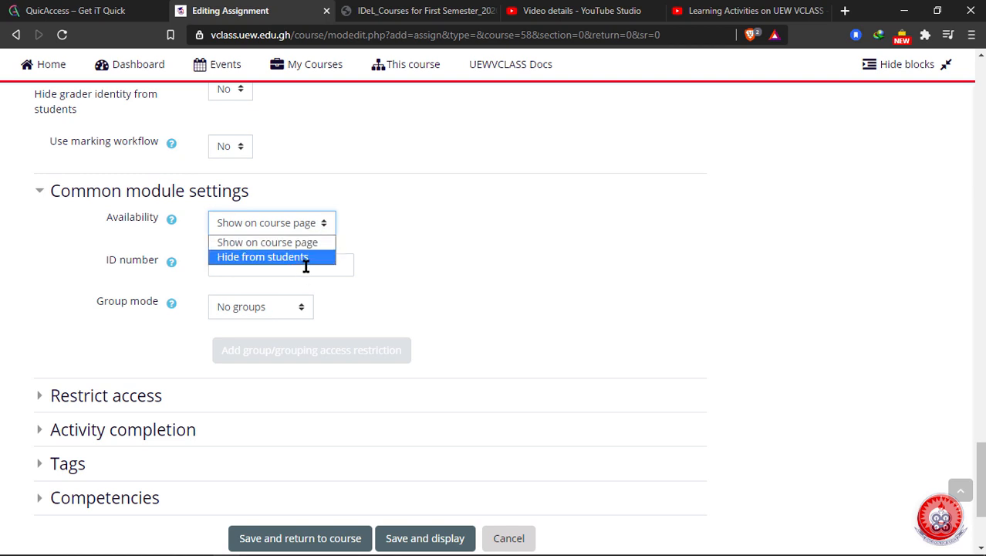
left_click(368, 225)
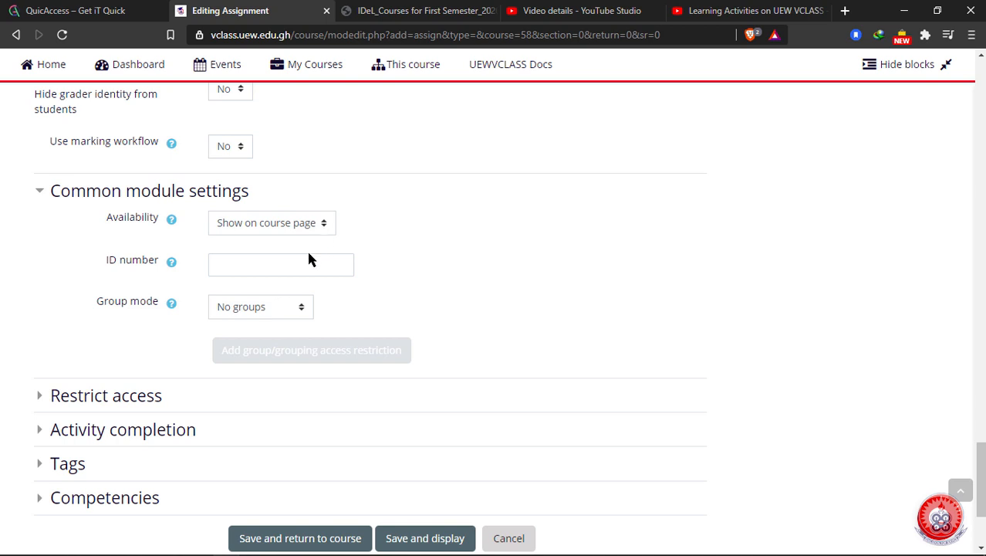
Inspect the ID number field and the Group mode choices, leaving the ID empty and keeping No groups
left_click(249, 265)
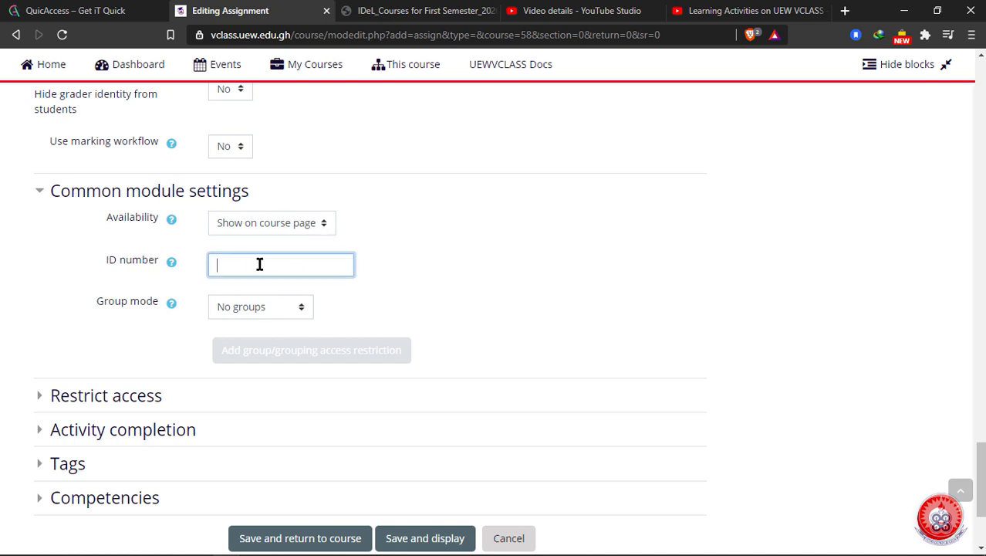
left_click(408, 280)
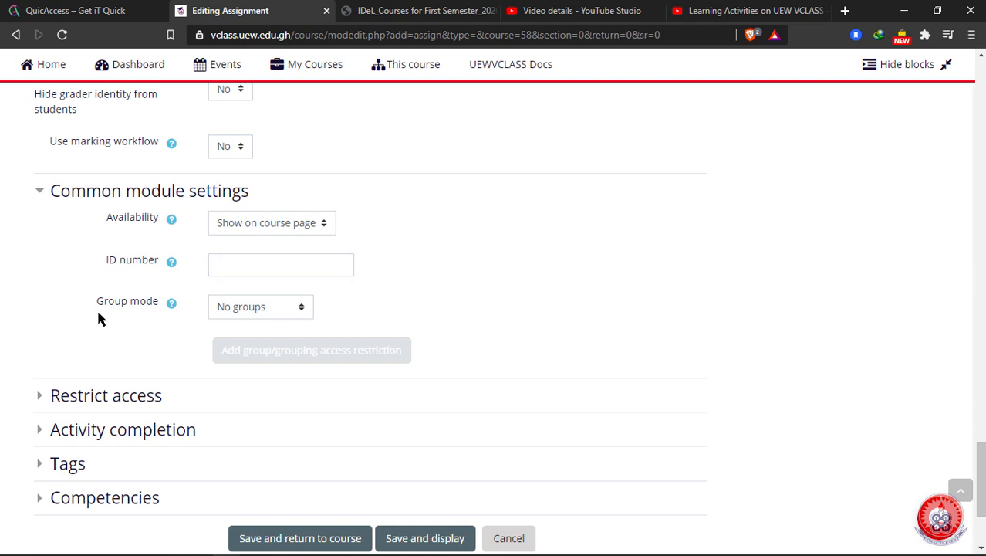
left_click(302, 309)
left_click(356, 311)
left_click(284, 308)
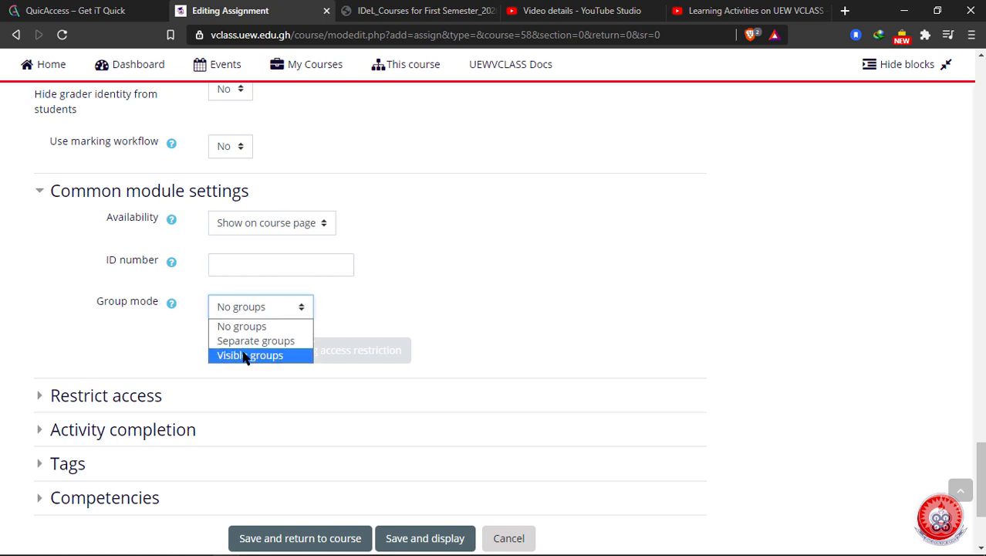
left_click(391, 296)
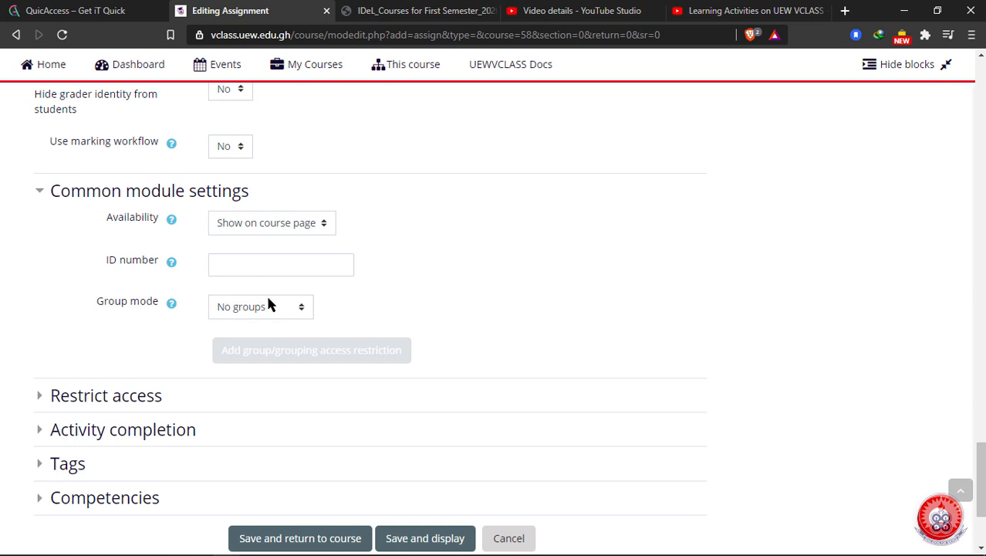
left_click(299, 309)
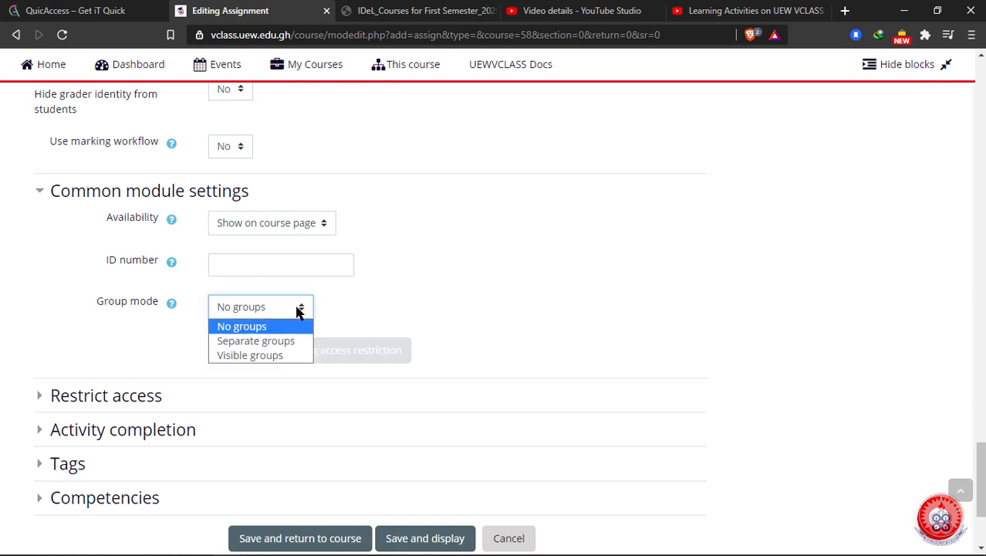
left_click(360, 309)
Add a Date restriction to the assignment's access restrictions
scroll(360, 309, "down", 3)
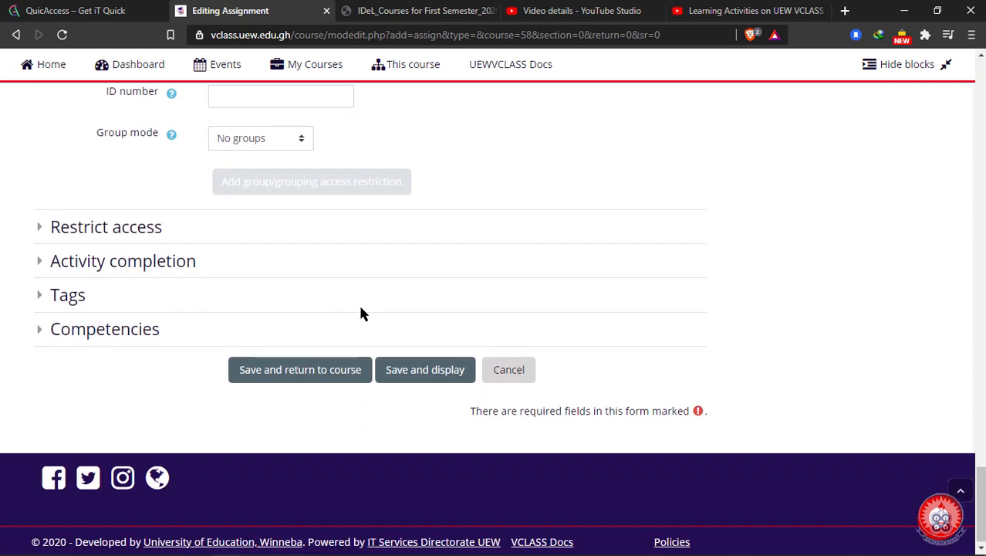
left_click(40, 227)
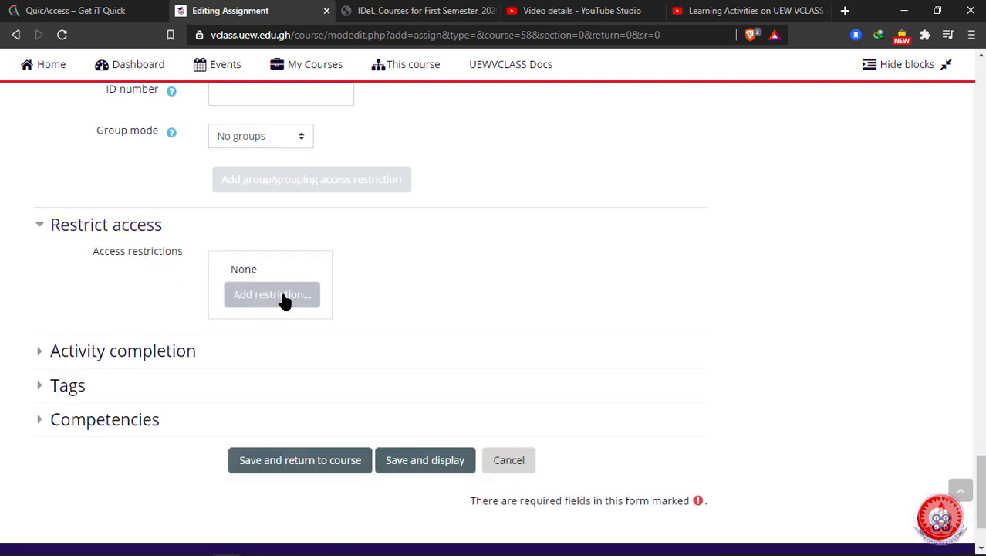
left_click(248, 298)
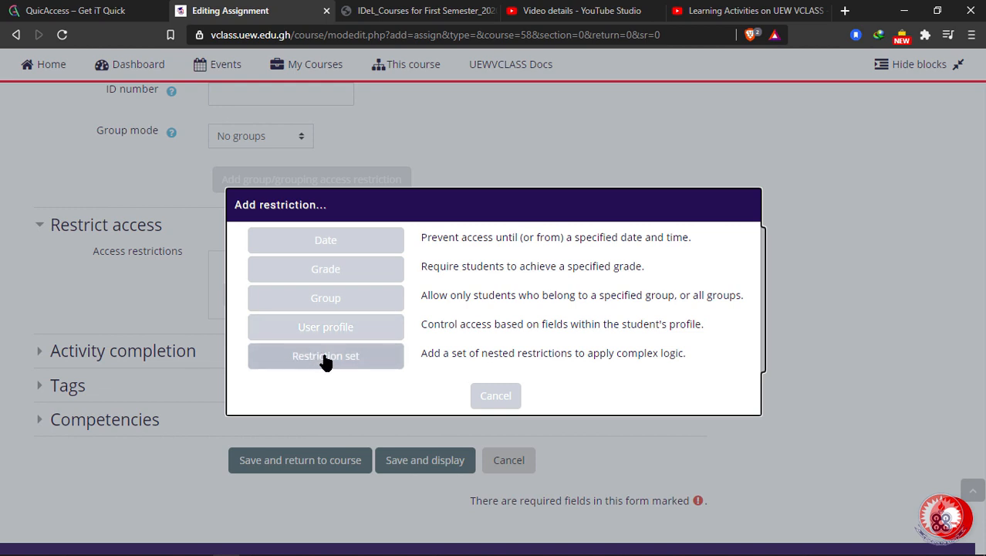
left_click(330, 246)
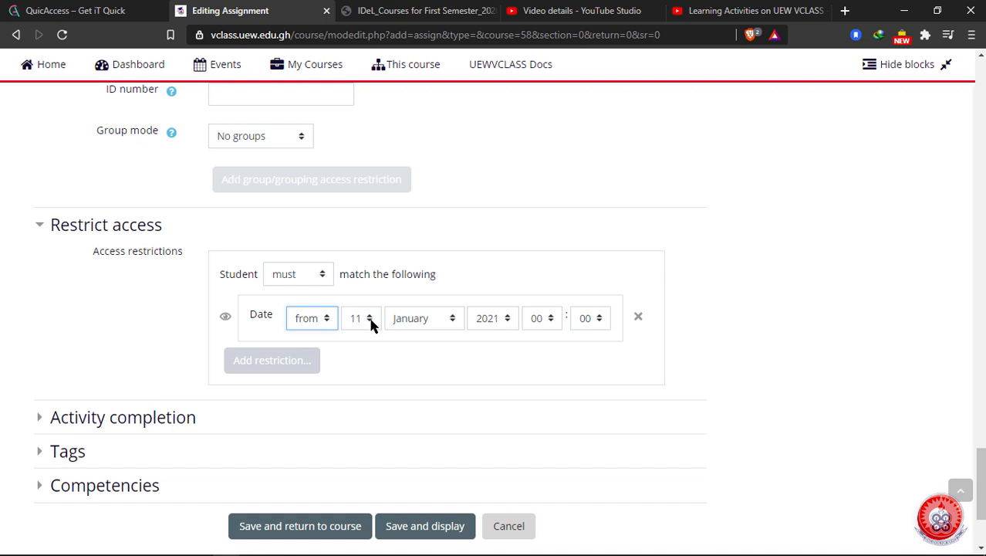
Try must not for the student matching rule, return it to must, and remove the Date restriction
left_click(323, 276)
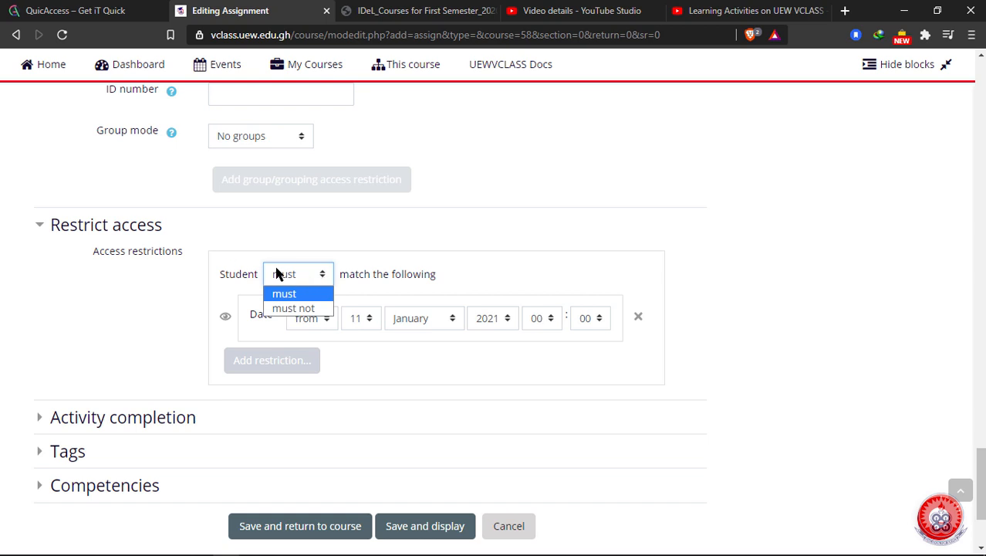
left_click(465, 274)
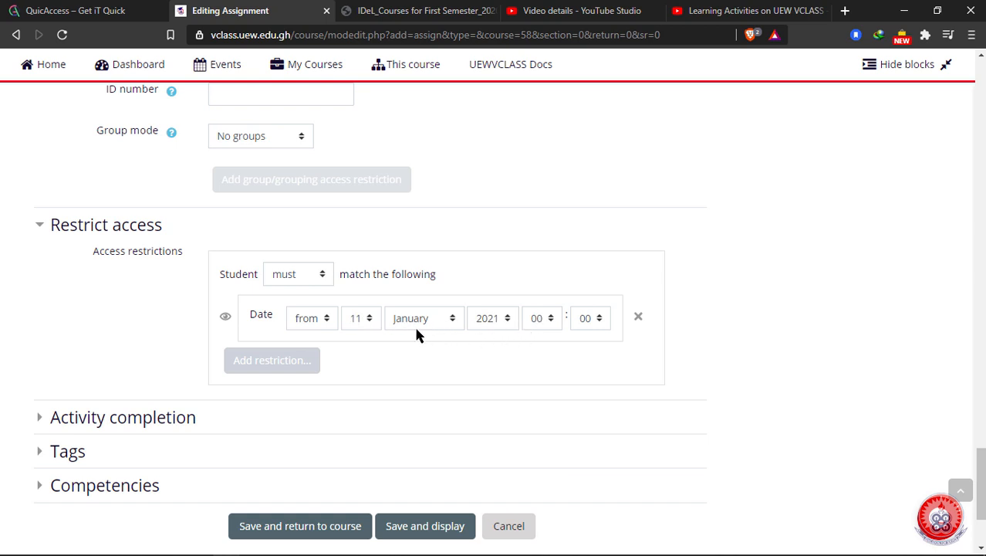
left_click(322, 278)
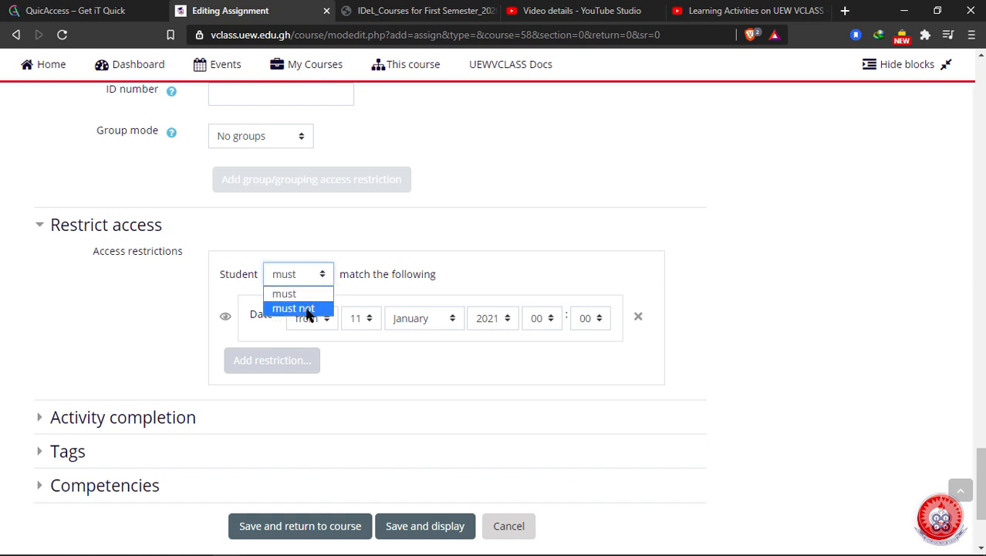
left_click(308, 311)
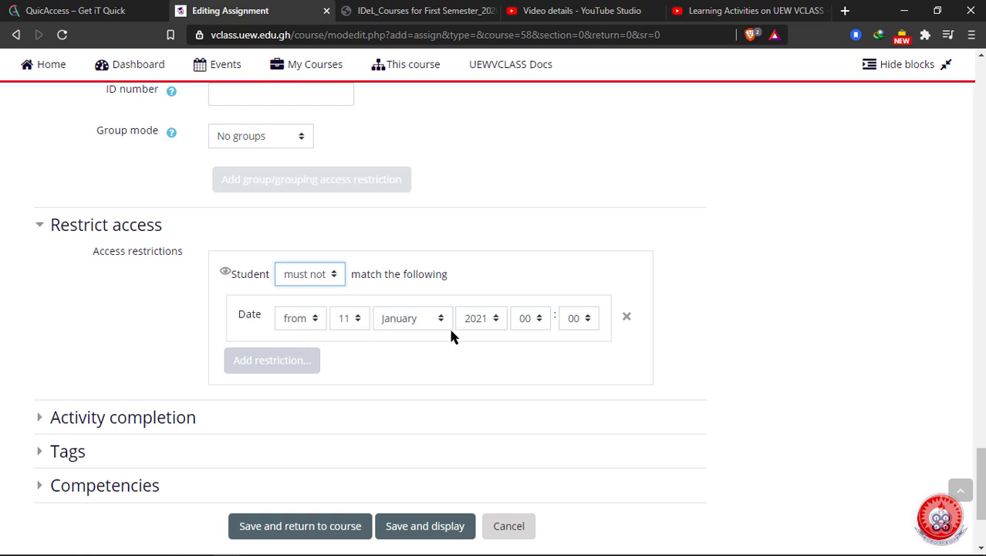
left_click(326, 274)
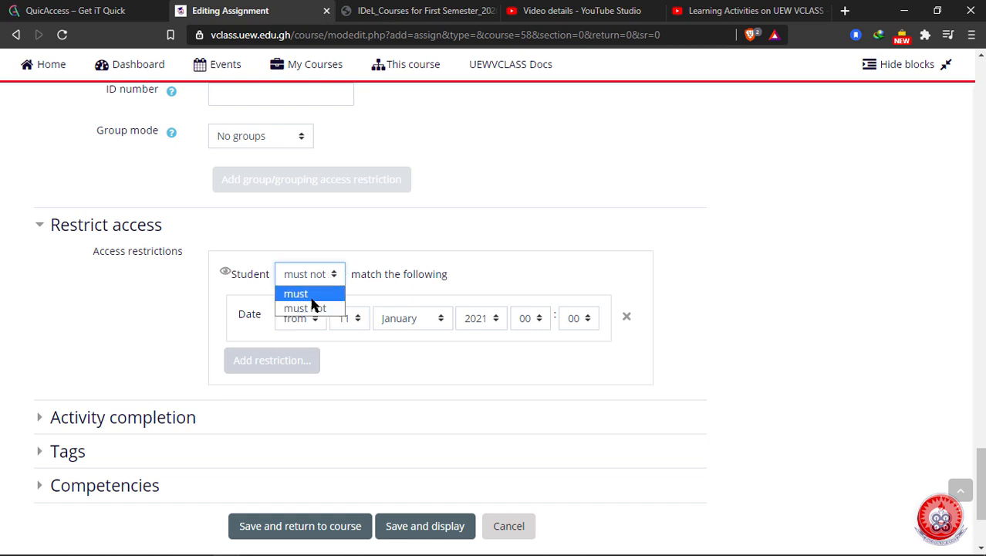
left_click(313, 292)
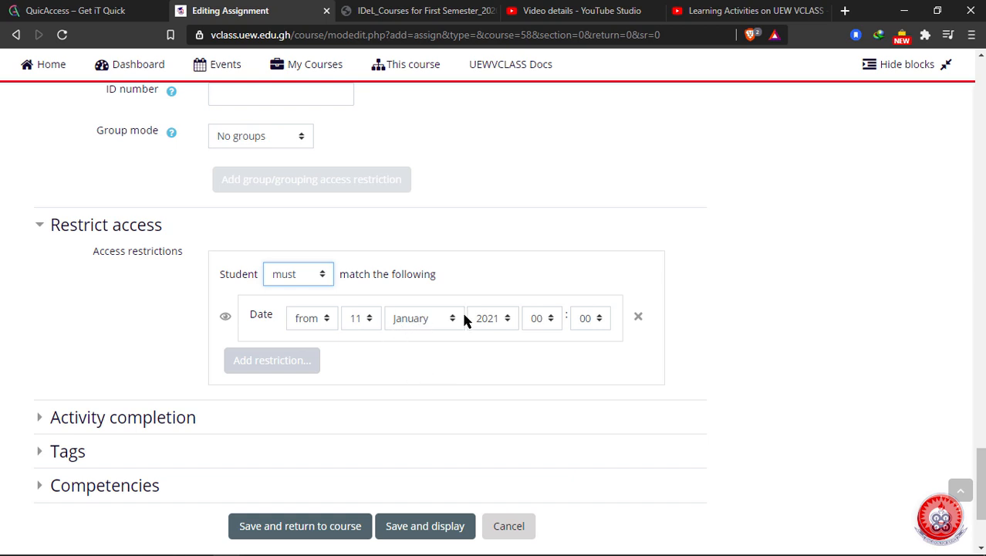
left_click(638, 317)
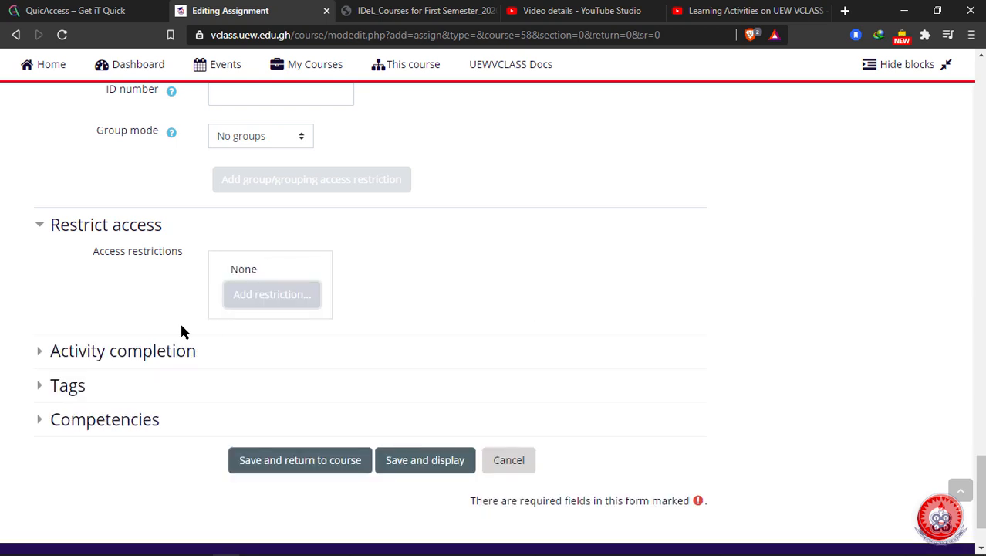
Set the activity's completion tracking to Show activity as complete when conditions are met
left_click(40, 356)
scroll(46, 358, "down", 3)
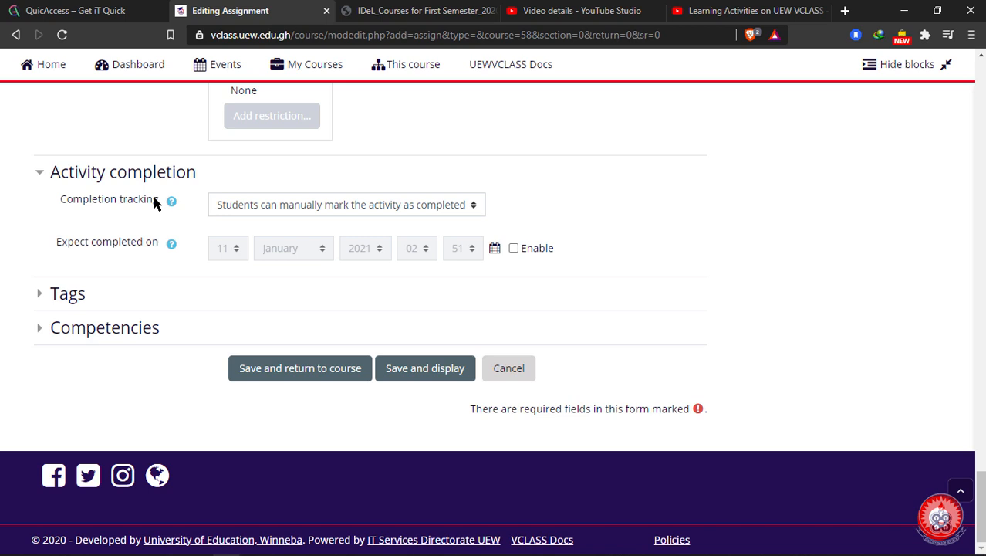
left_click(269, 210)
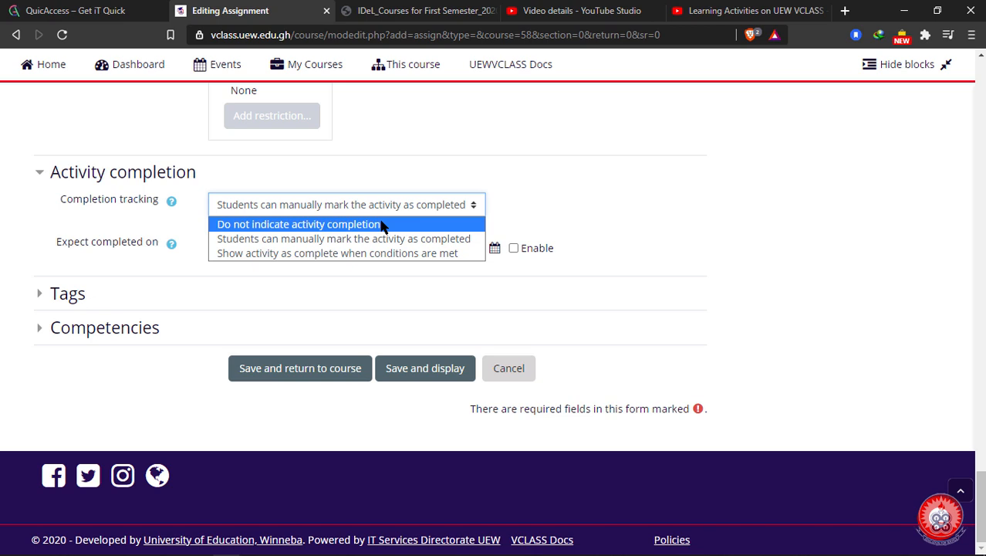
left_click(277, 239)
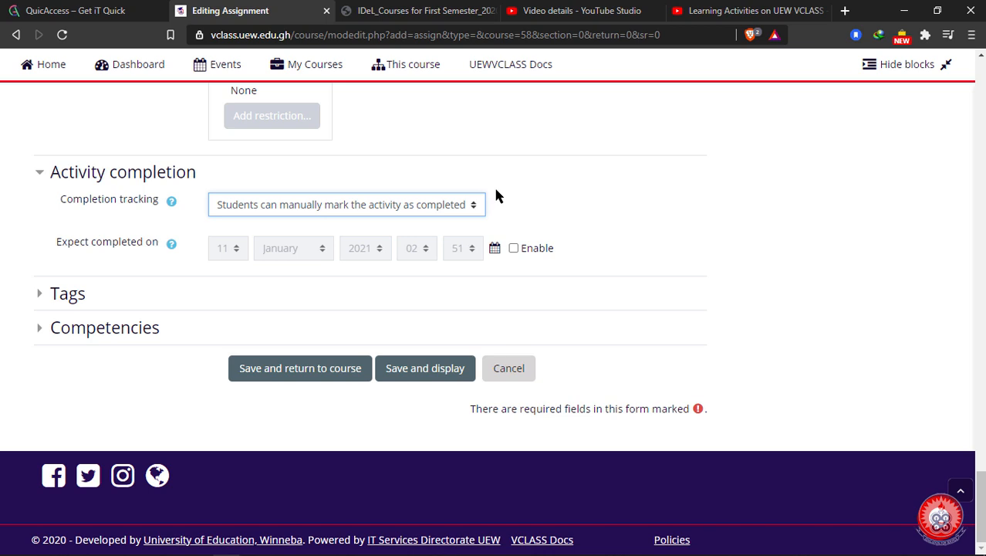
left_click(477, 207)
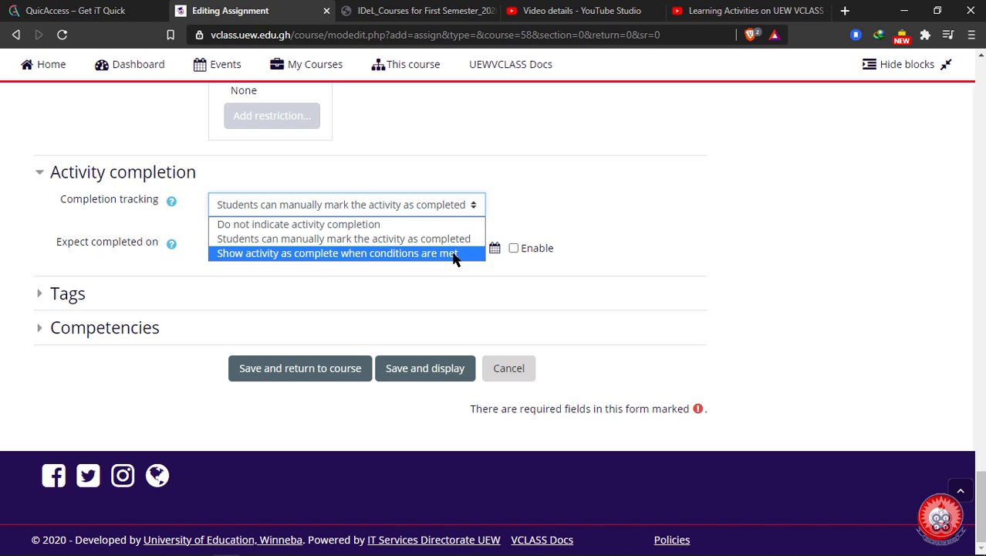
left_click(402, 254)
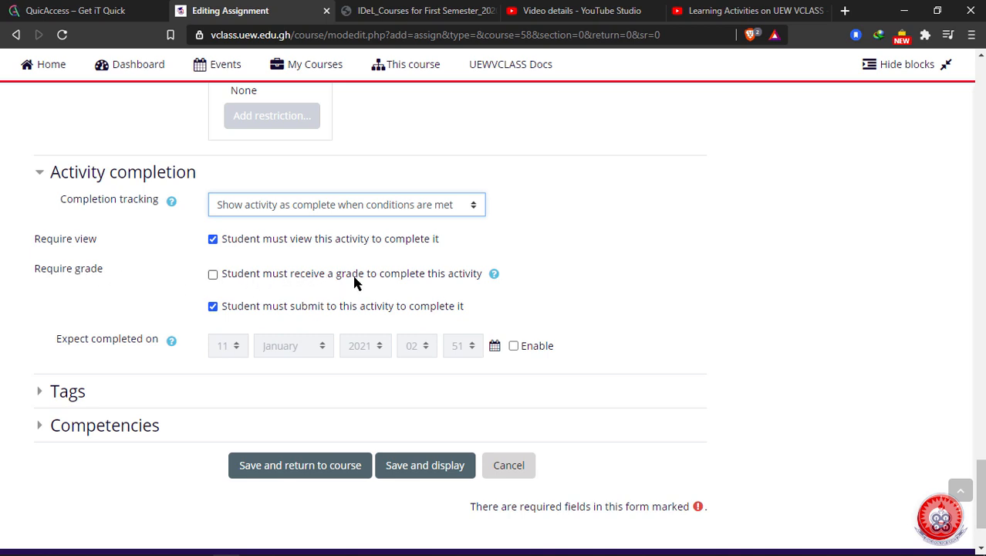
Require students to receive a grade and submit for completion, with the requirement to view the activity turned off
left_click(213, 276)
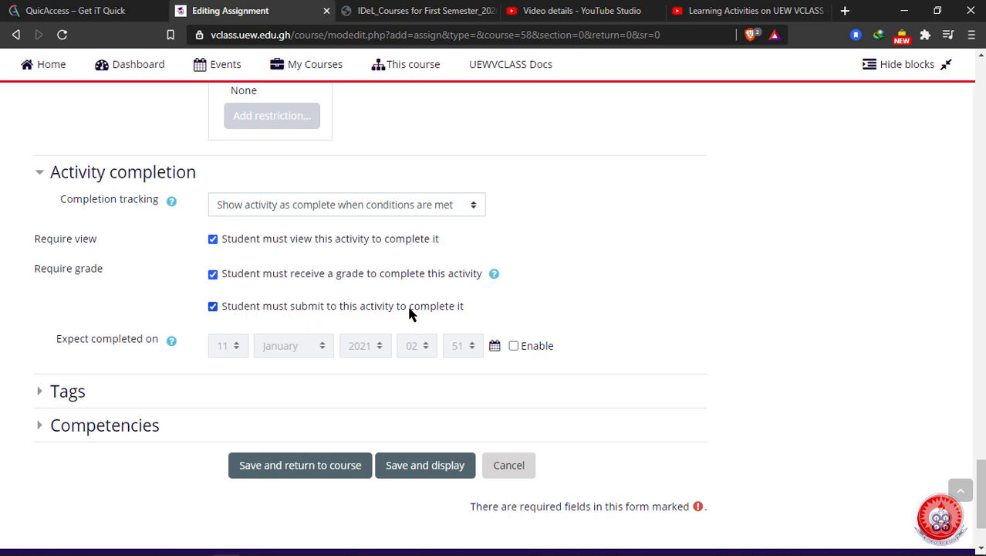
left_click(213, 239)
left_click(213, 306)
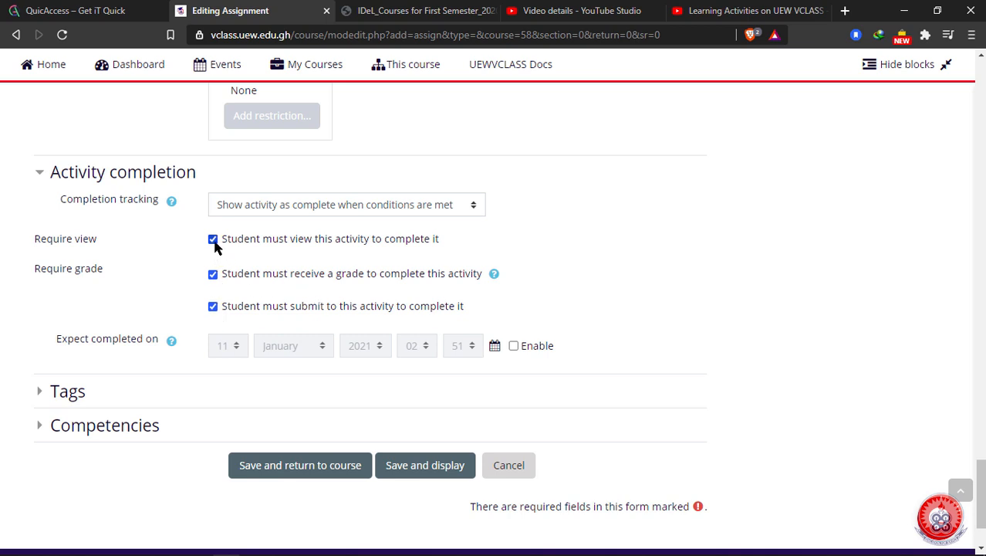
left_click(213, 239)
left_click(288, 302)
left_click(214, 276)
left_click(213, 306)
left_click(213, 275)
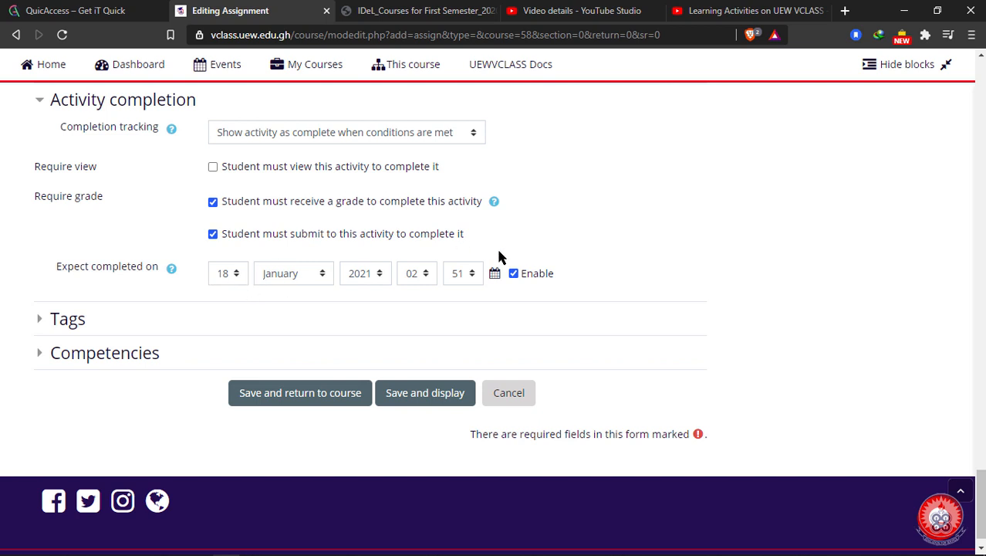
Check the assignment's due date in the availability settings and set the expected completion day to 31
scroll(498, 258, "up", 15)
scroll(499, 257, "up", 20)
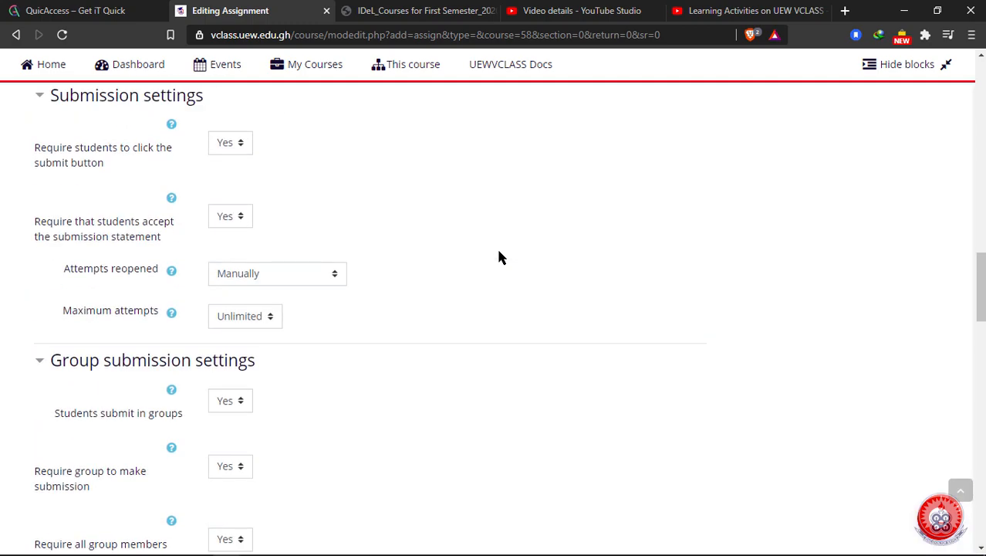
scroll(499, 257, "down", 3)
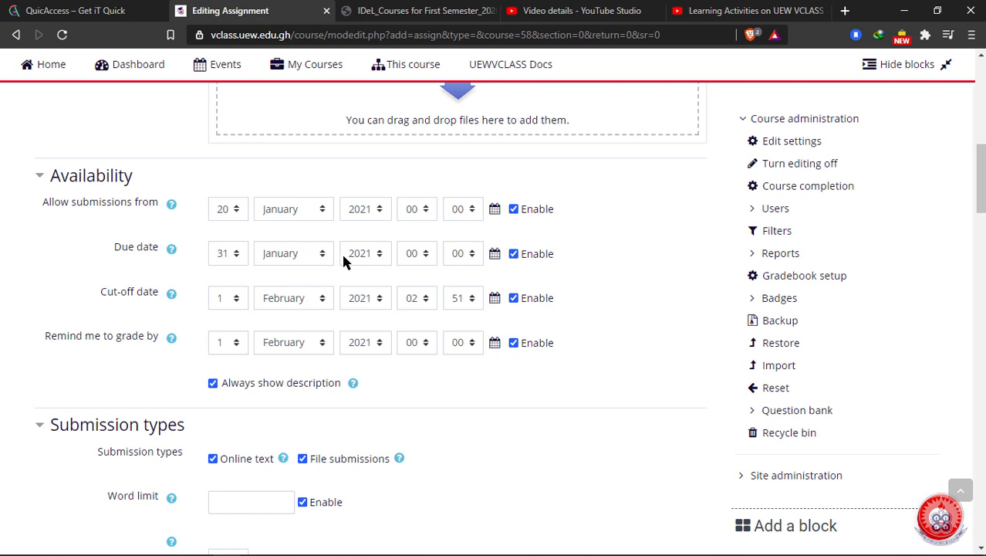
scroll(448, 323, "down", 20)
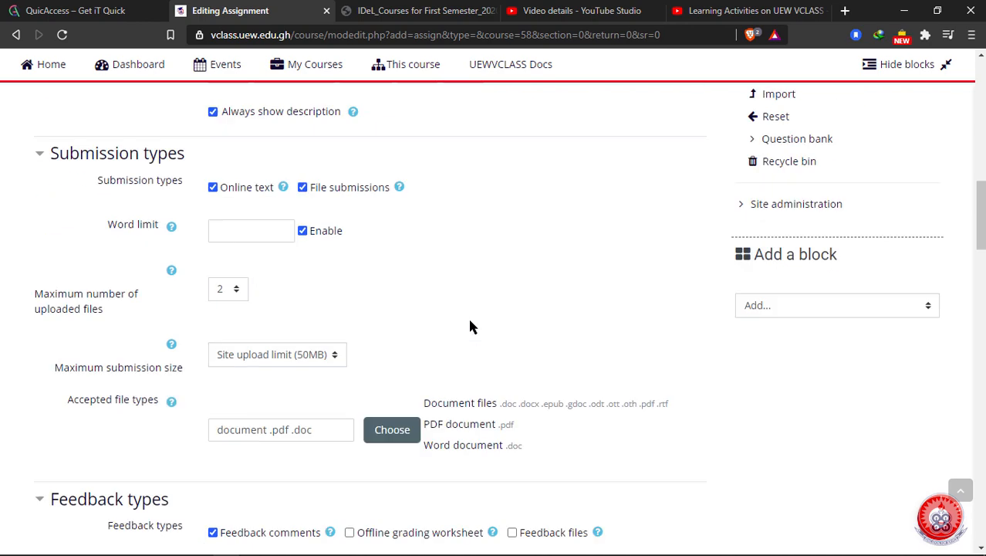
scroll(423, 335, "down", 6)
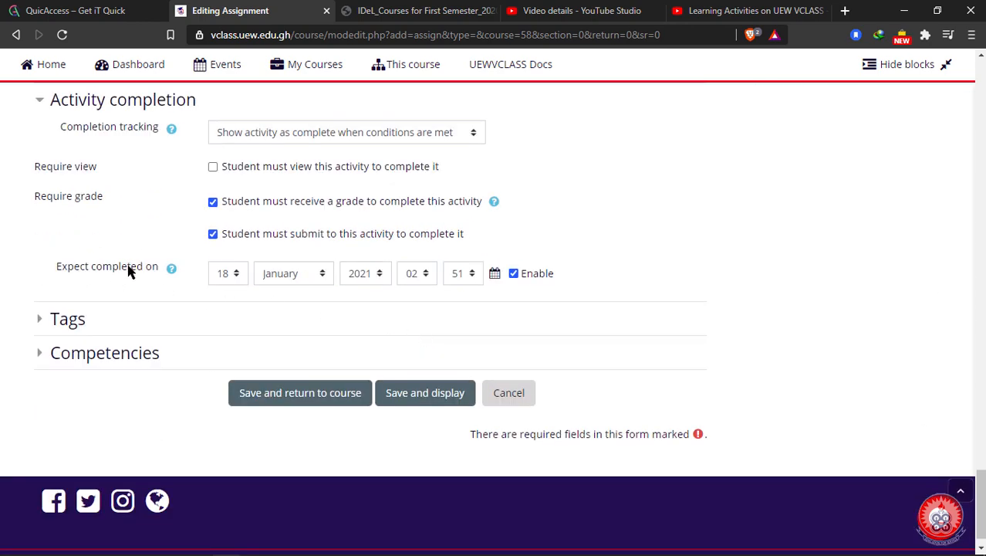
left_click(234, 276)
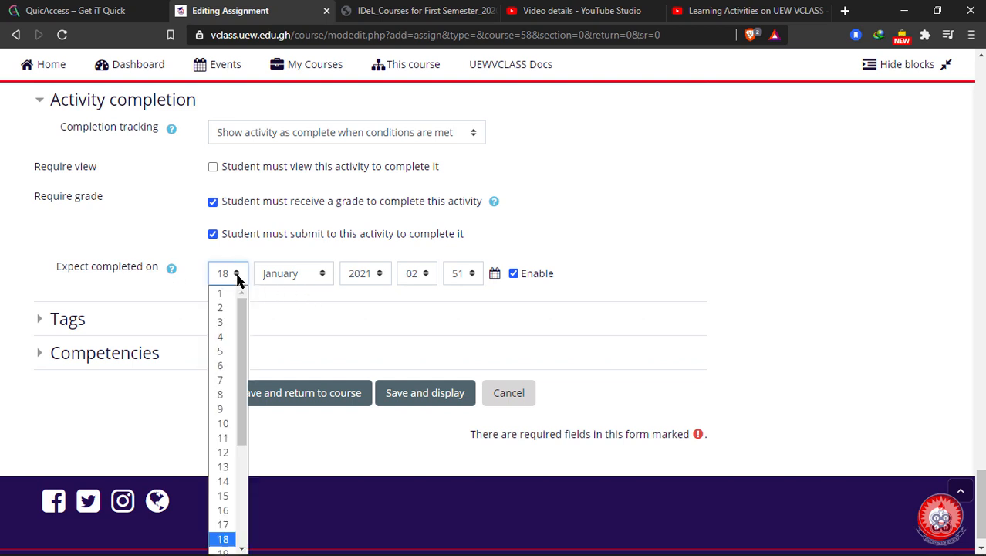
scroll(225, 480, "down", 3)
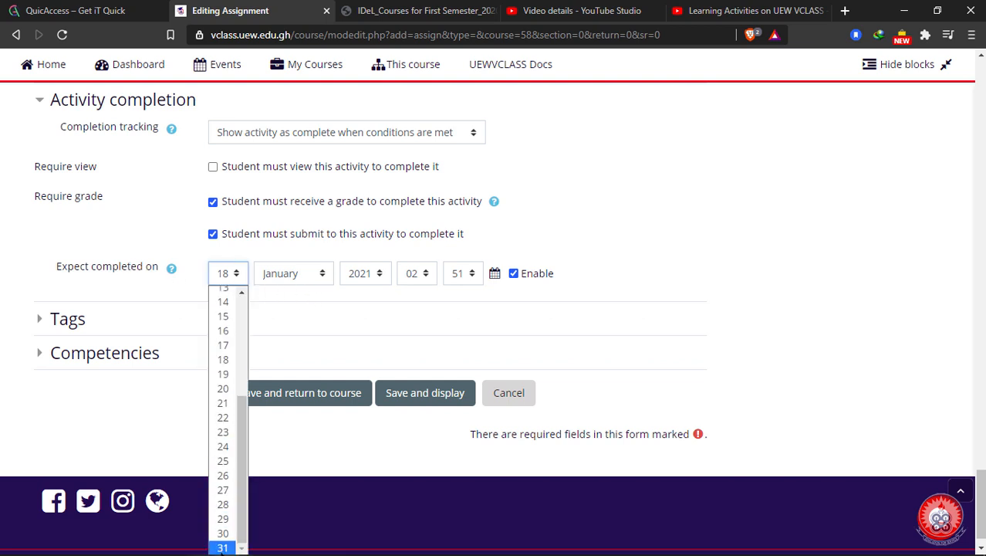
left_click(222, 546)
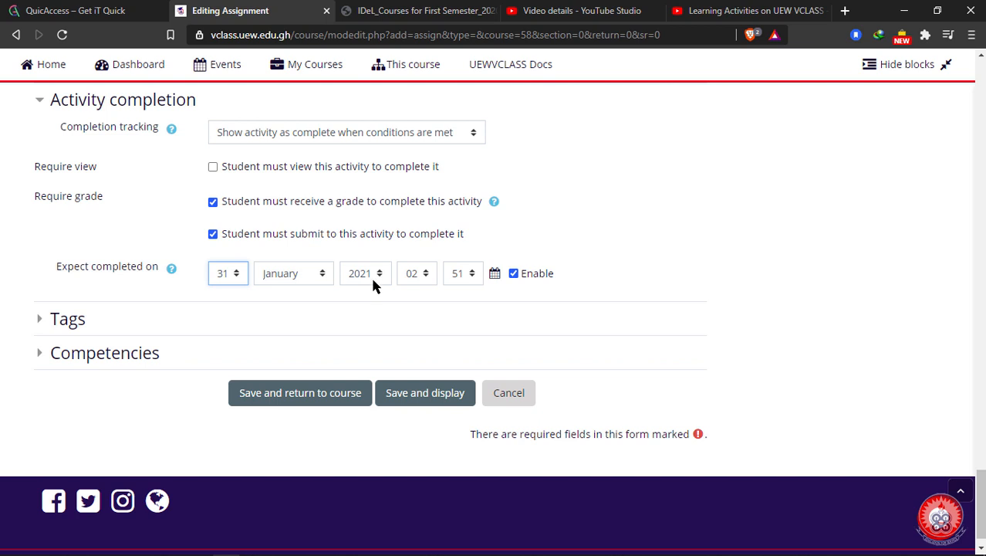
Set the time of the expected completion date to 00:00
left_click(427, 276)
left_click(410, 288)
left_click(468, 274)
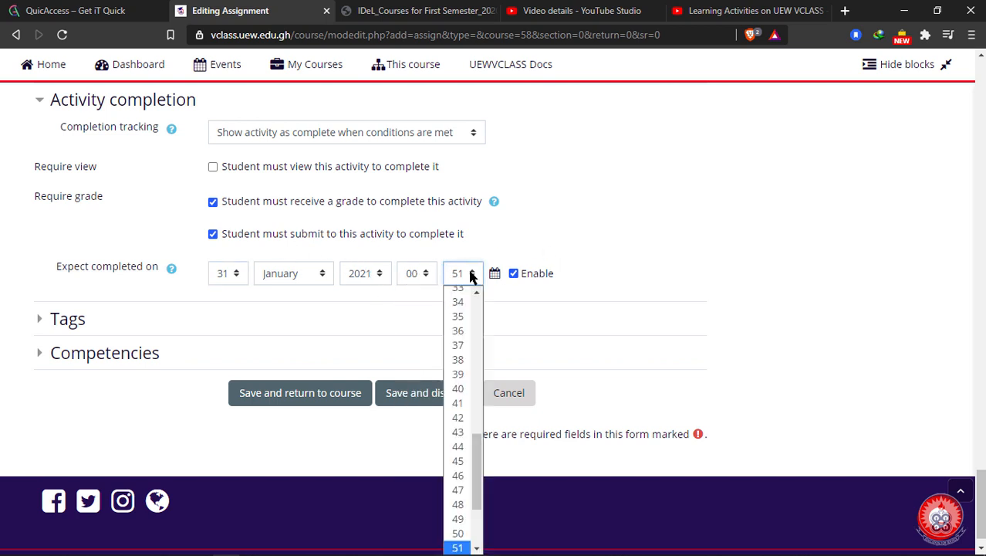
scroll(457, 322, "up", 7)
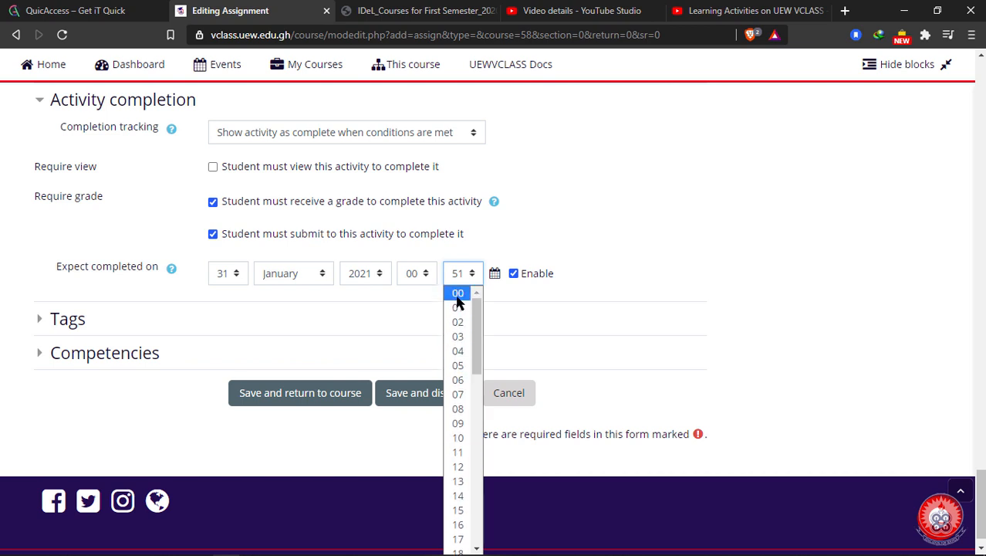
left_click(458, 294)
left_click(565, 236)
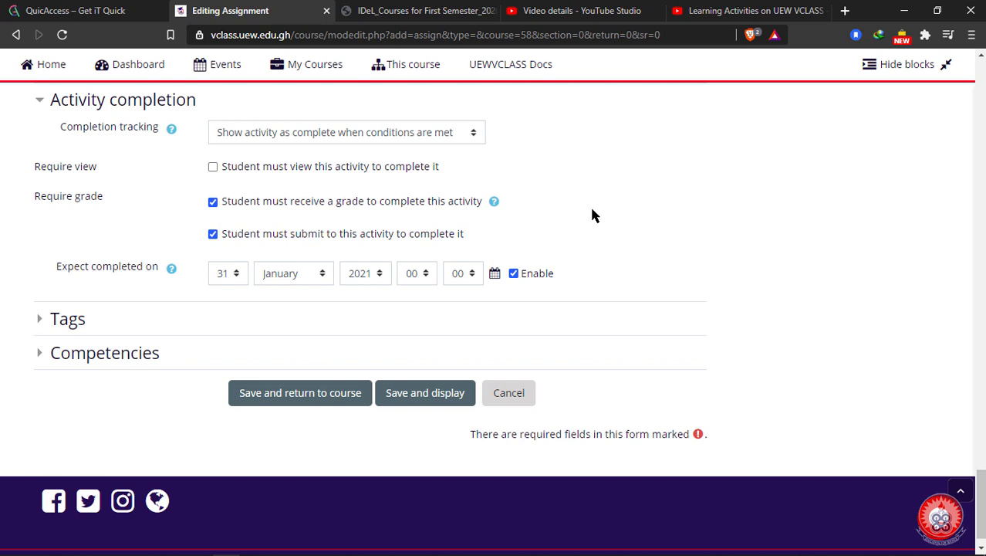
Expand the assignment's tag settings and add the tag "computers"
left_click(38, 324)
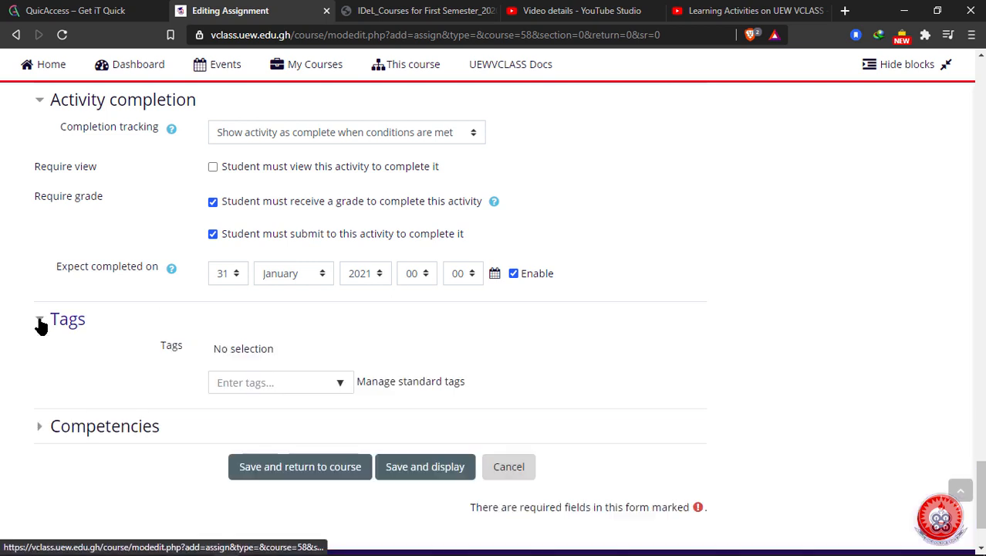
left_click(341, 384)
type("computers")
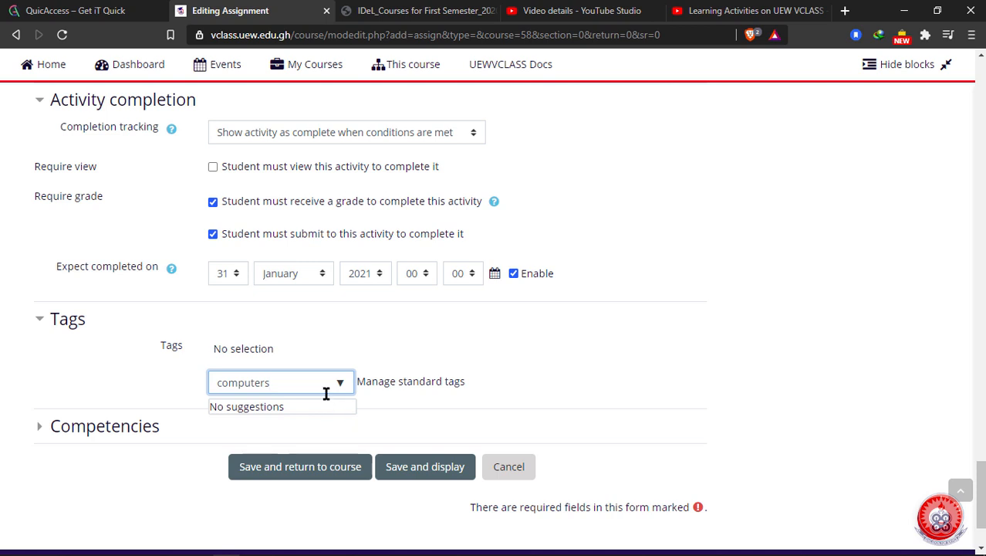
key("Return")
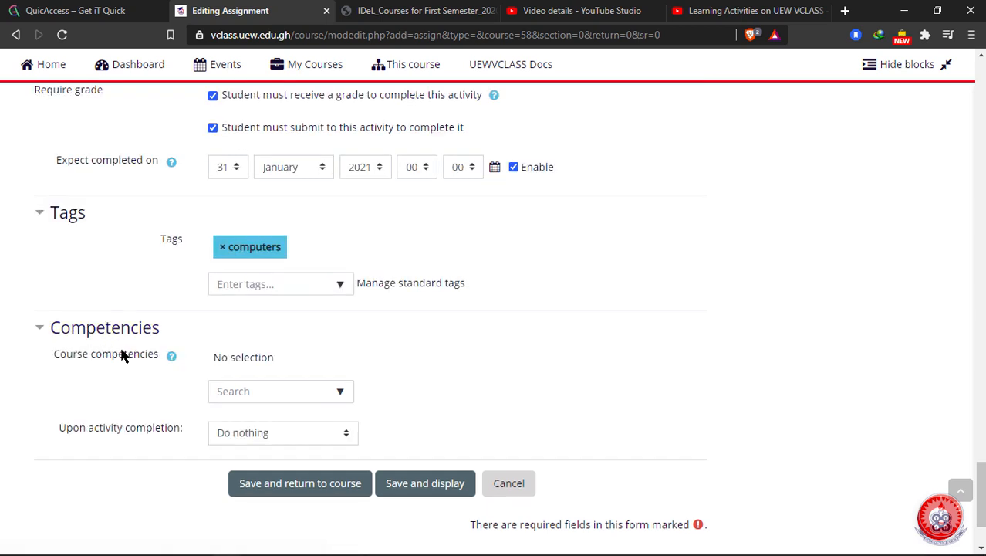
Look for selectable course competencies and set the action upon activity completion to Complete the competency
scroll(124, 365, "down", 1)
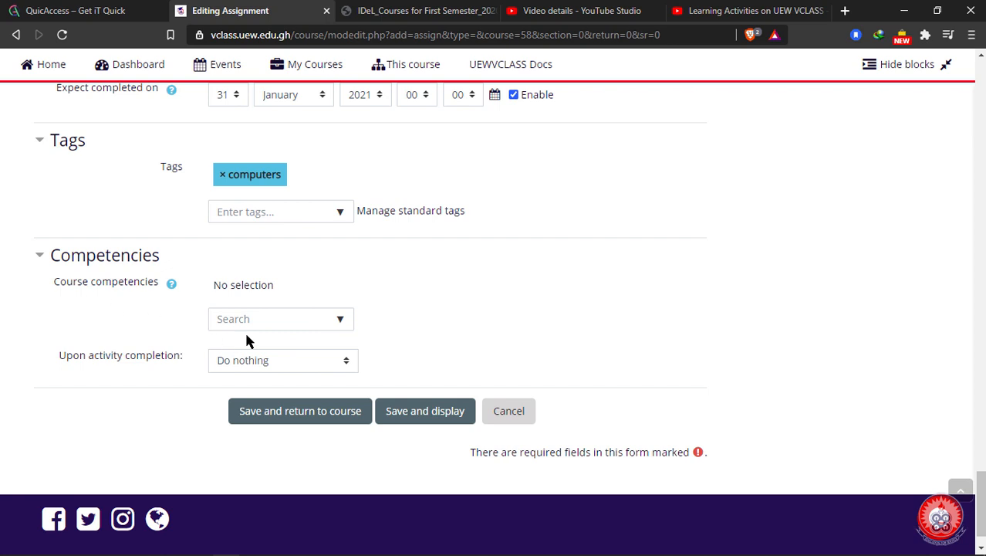
left_click(341, 325)
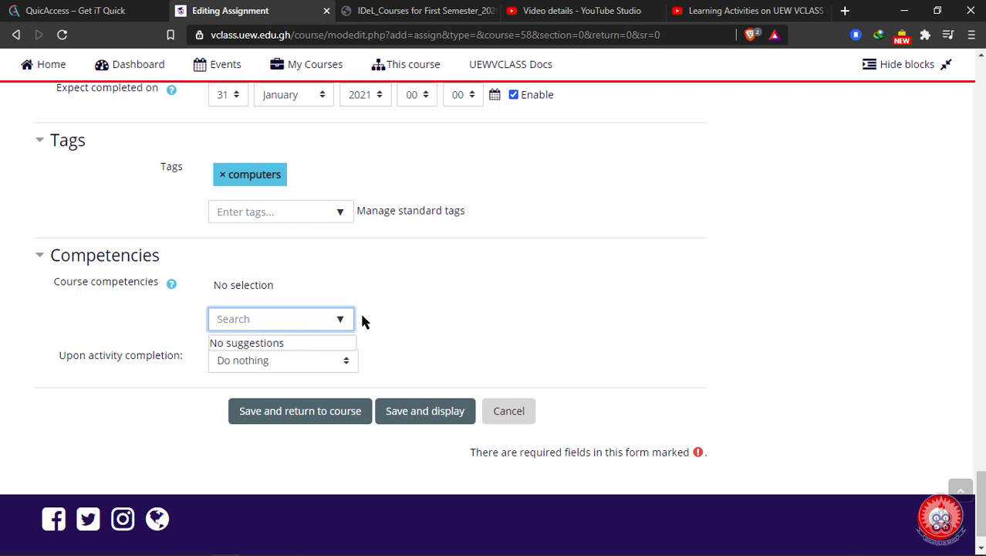
left_click(319, 322)
left_click(319, 322)
left_click(182, 326)
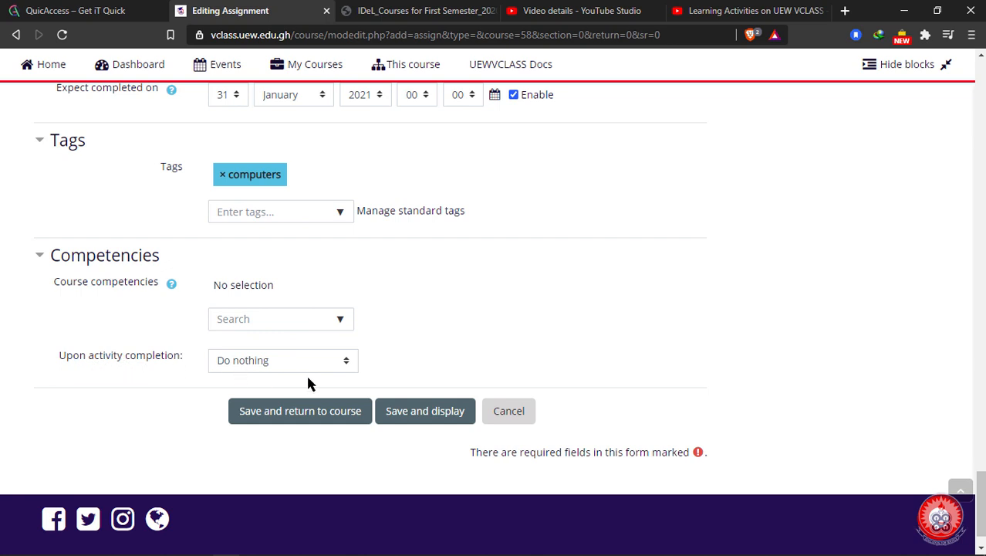
left_click(342, 365)
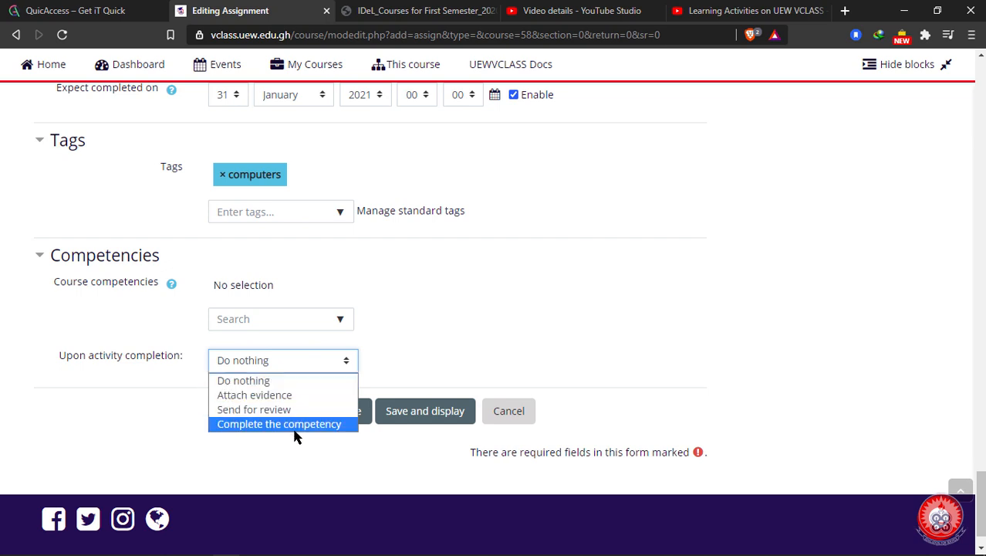
left_click(239, 426)
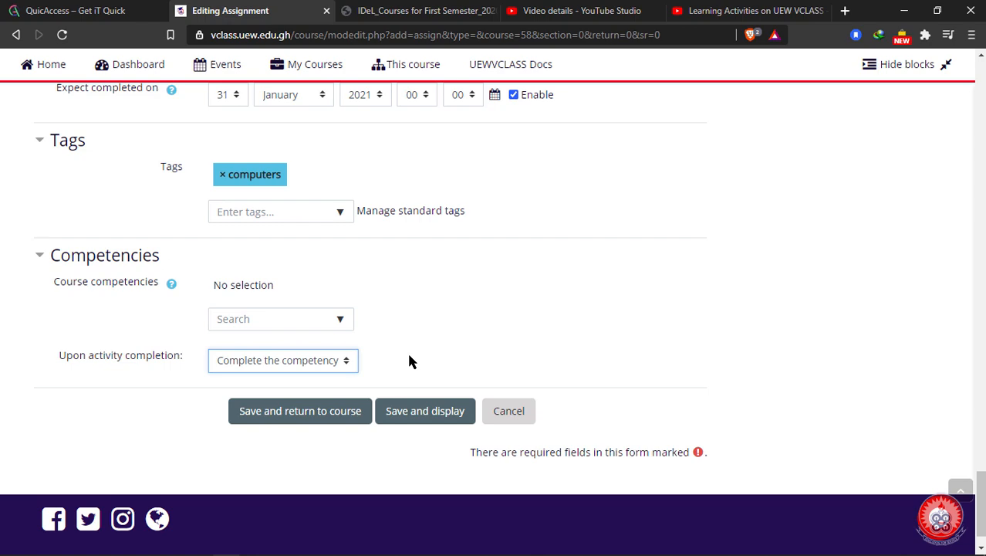
Review the assignment's settings from availability to competencies, and save and display the assignment
scroll(508, 330, "up", 15)
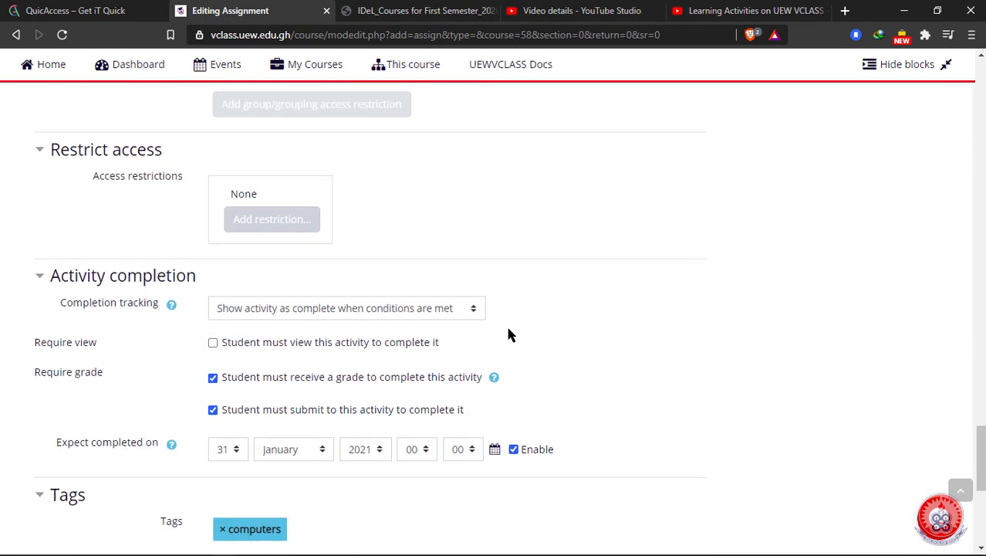
scroll(508, 334, "up", 15)
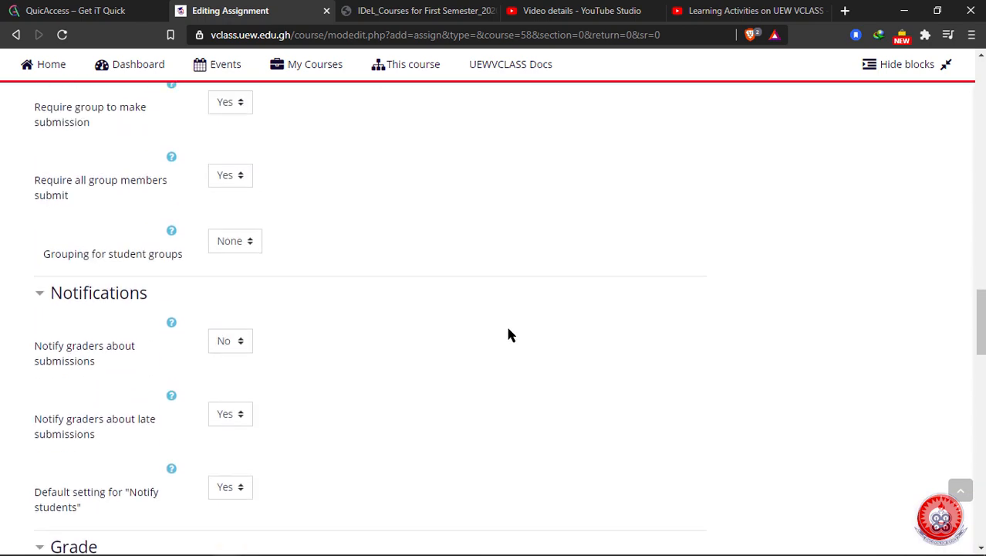
scroll(508, 334, "up", 15)
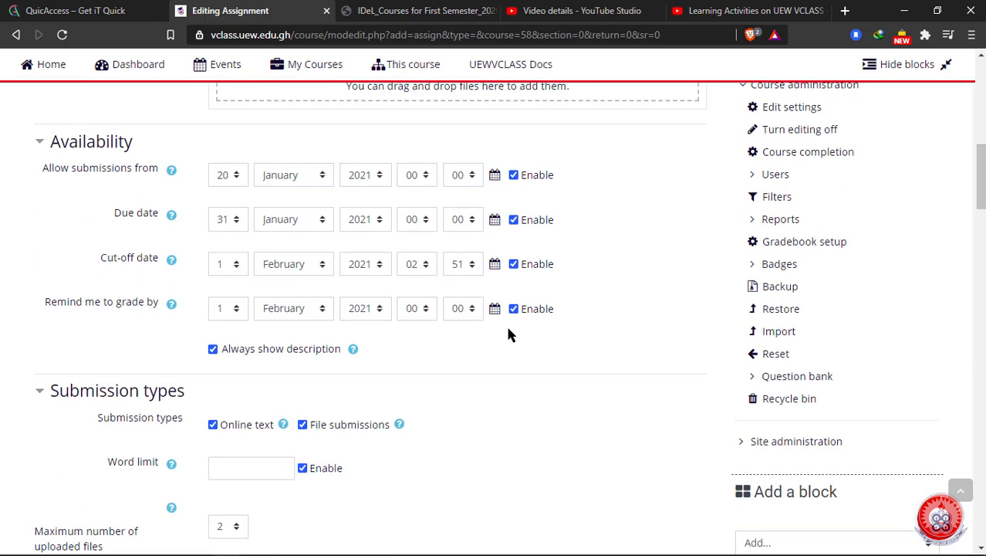
scroll(508, 330, "down", 15)
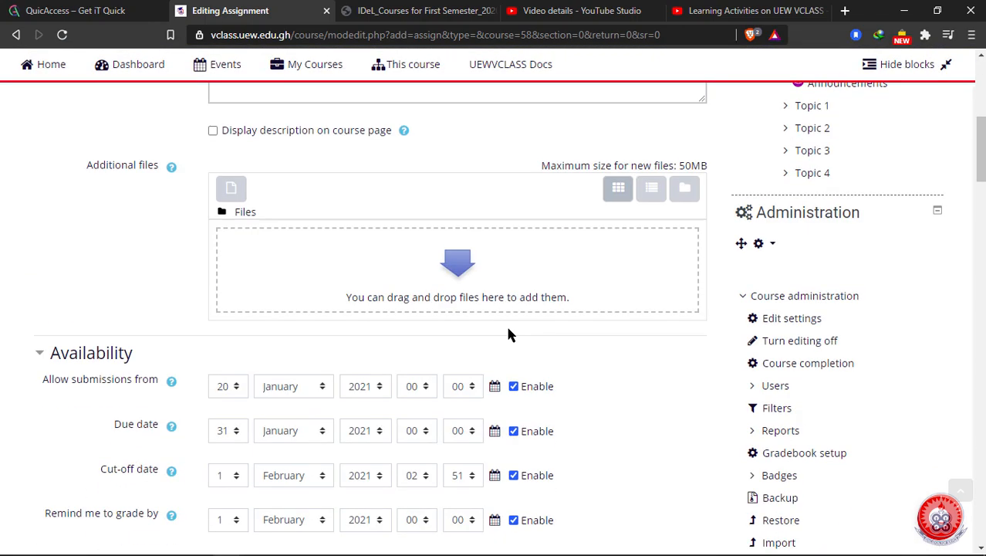
scroll(498, 335, "down", 10)
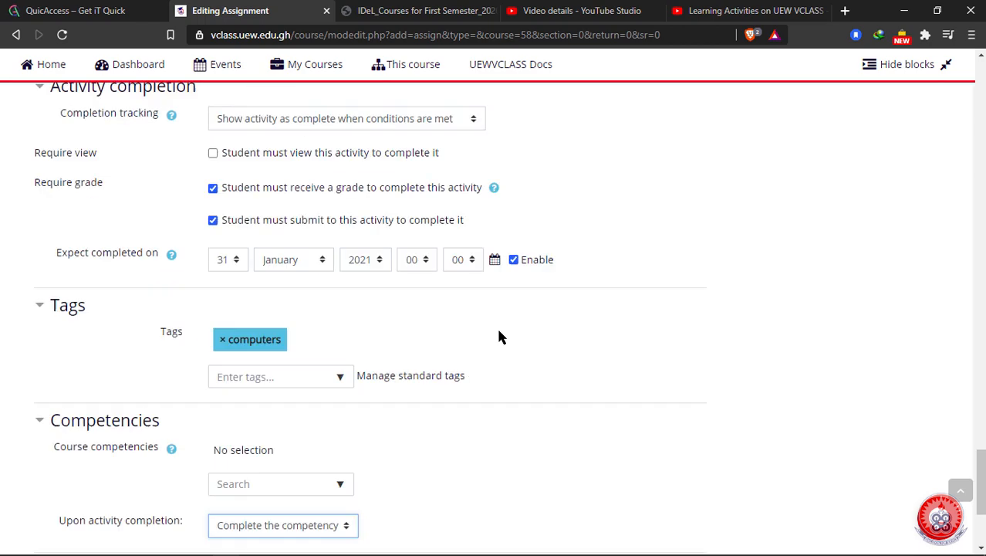
left_click(429, 374)
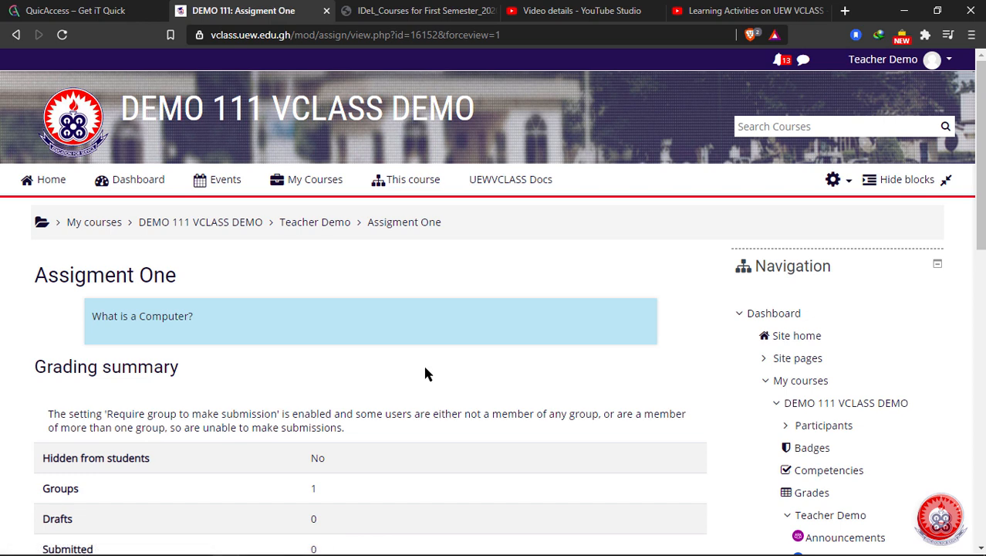
Examine the saved assignment's question and its grading summary
scroll(425, 371, "down", 2)
scroll(317, 318, "up", 1)
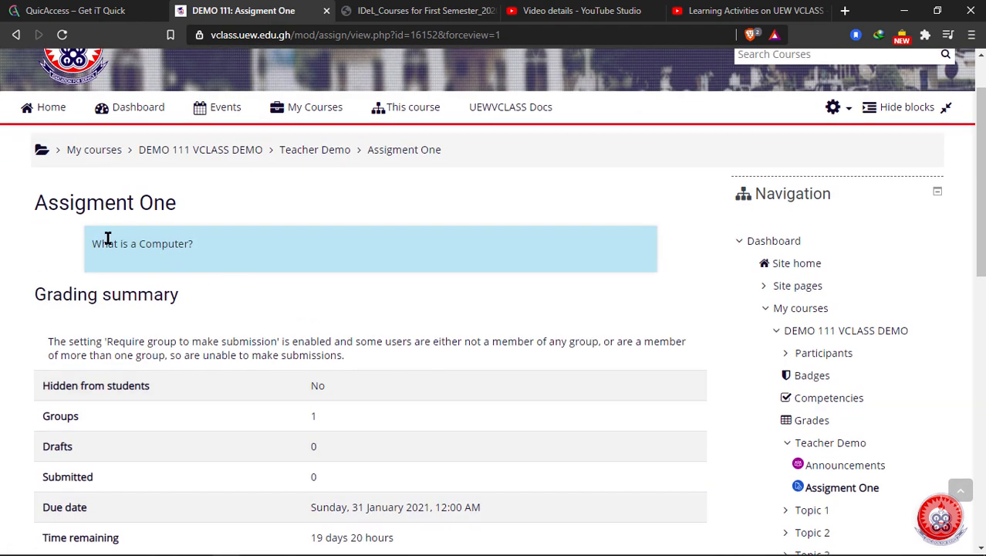
left_click_drag(93, 243, 207, 256)
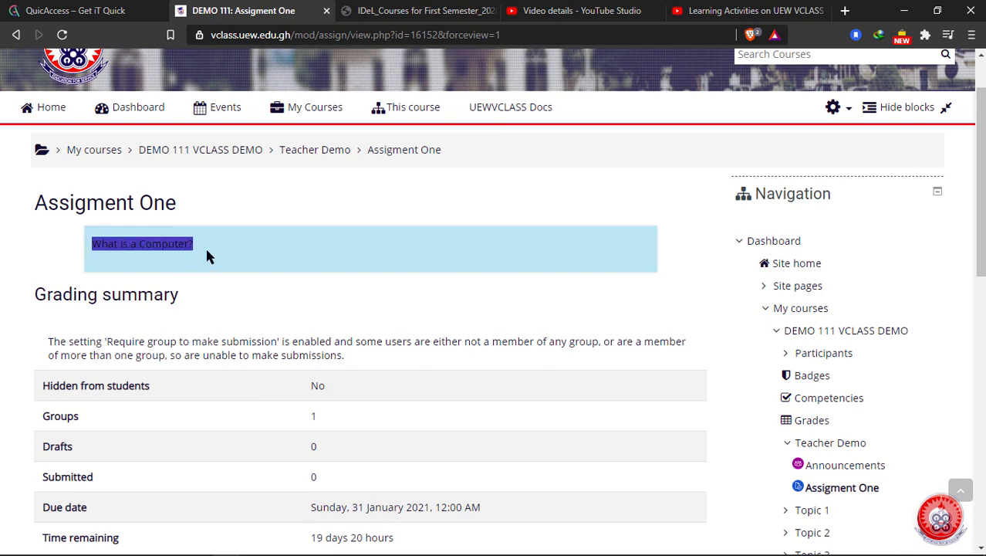
left_click(236, 307)
scroll(238, 306, "down", 2)
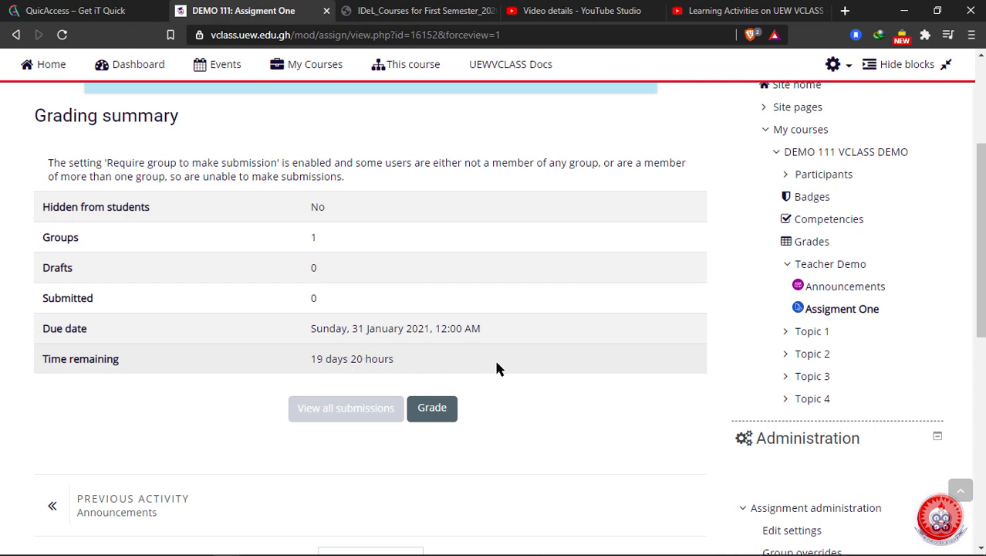
scroll(496, 368, "up", 1)
Switch the account's role to Student to view the assignment as a student
scroll(496, 363, "up", 3)
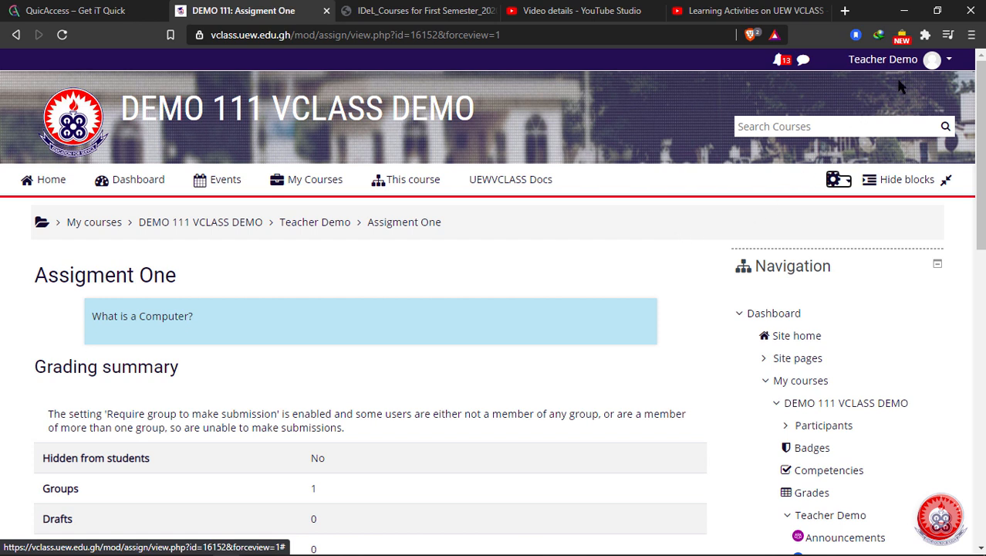
left_click(949, 62)
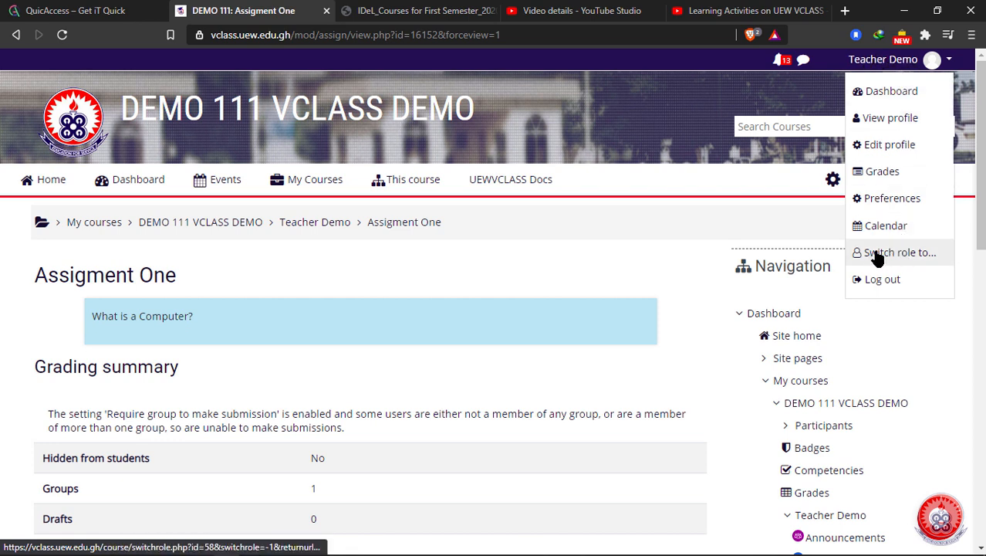
left_click(900, 255)
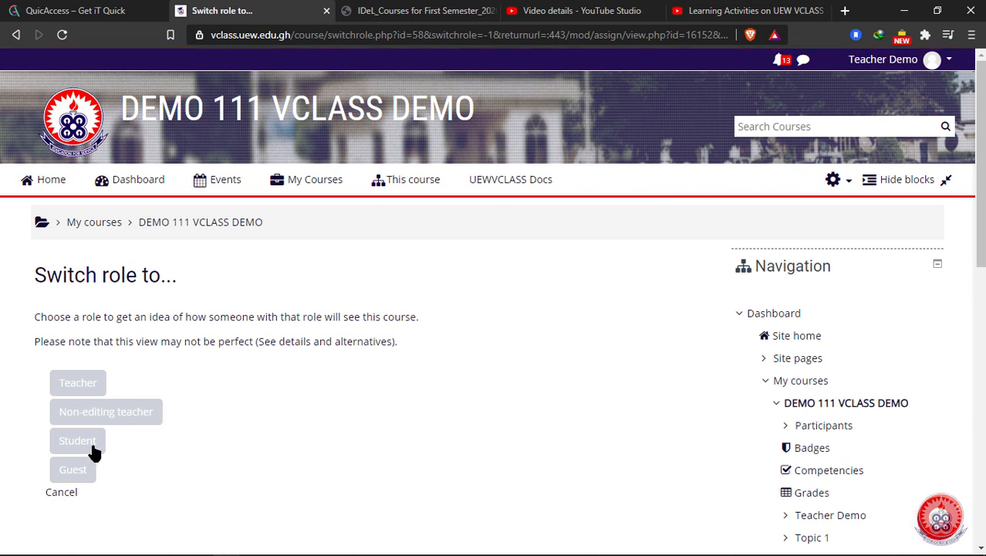
left_click(85, 450)
left_click(68, 446)
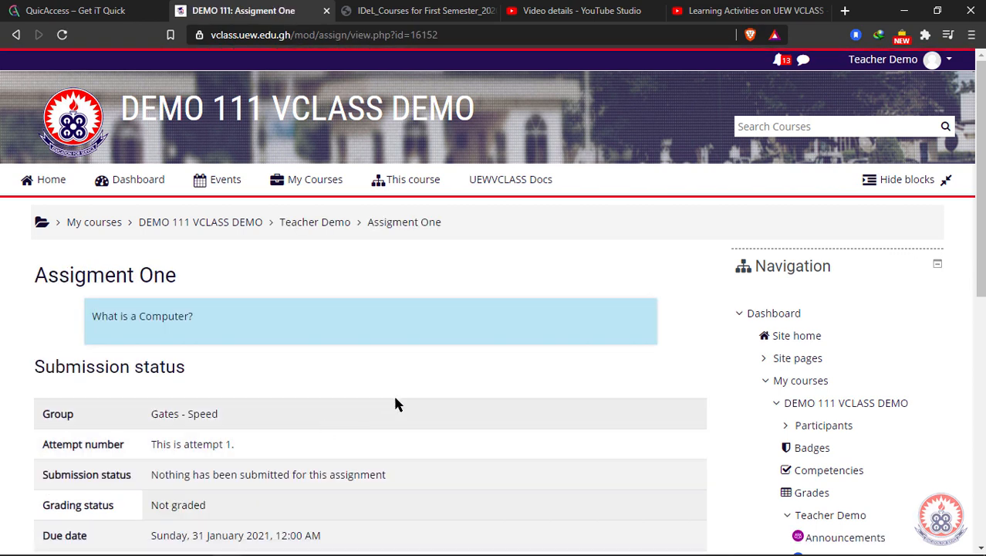
Examine the submission status details and the submission option in the student view of the assignment
scroll(419, 378, "down", 1)
scroll(421, 383, "down", 2)
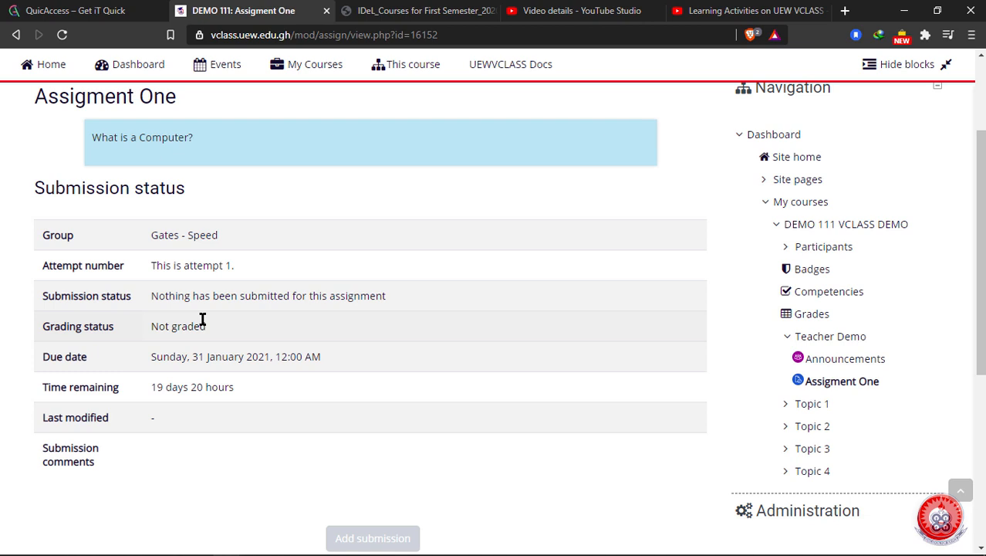
scroll(278, 366, "down", 2)
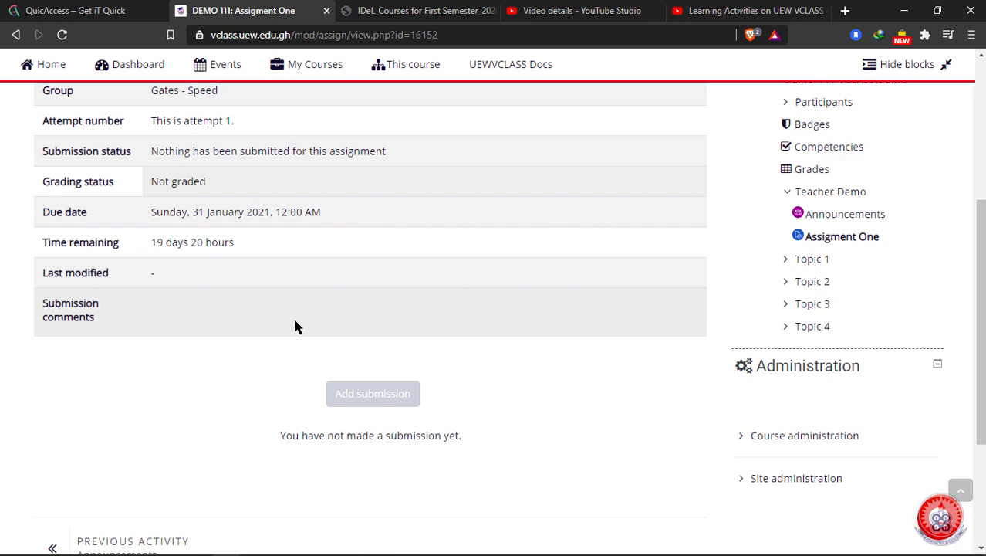
scroll(294, 327, "up", 5)
scroll(295, 327, "down", 3)
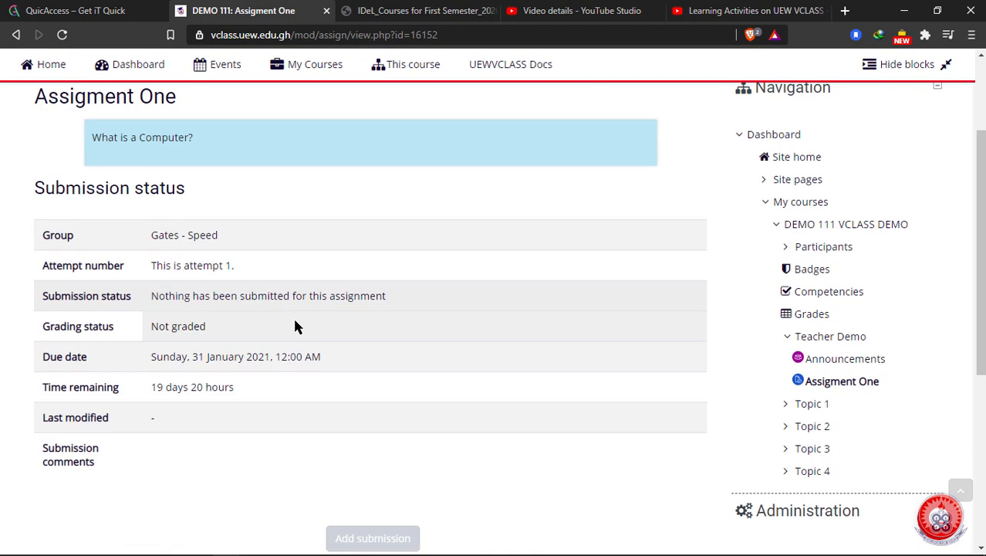
scroll(294, 326, "down", 2)
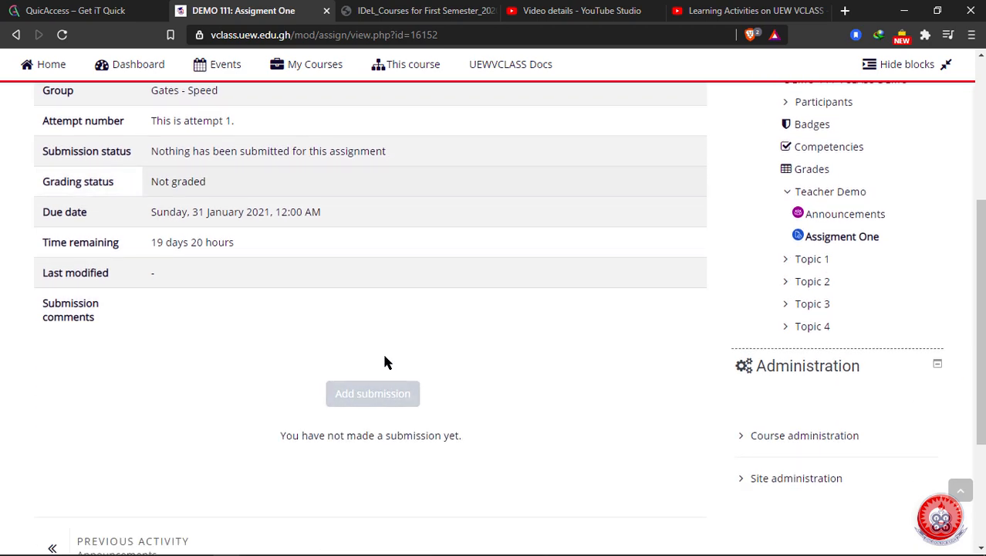
Return to the normal teacher role and look over the assignment's grading summary
scroll(386, 363, "up", 5)
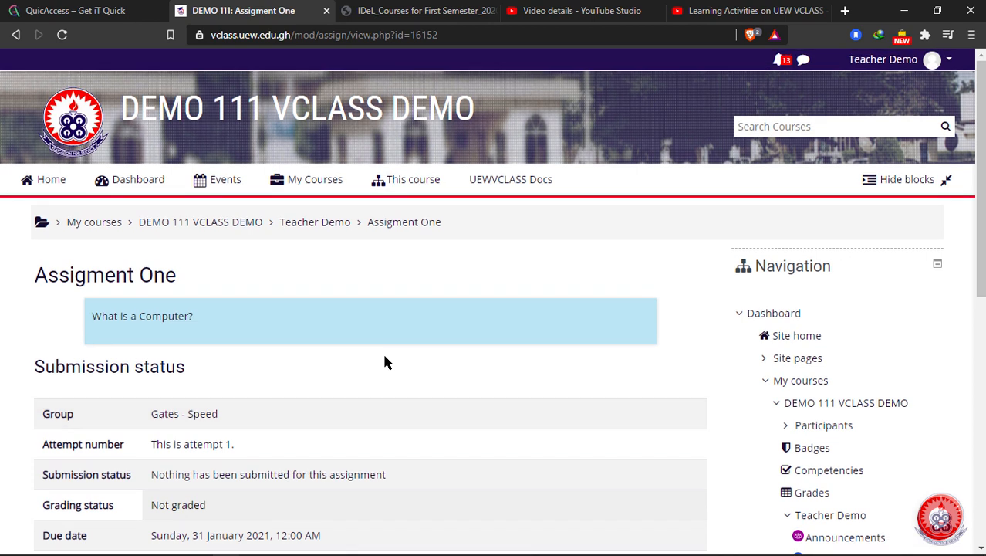
left_click(952, 65)
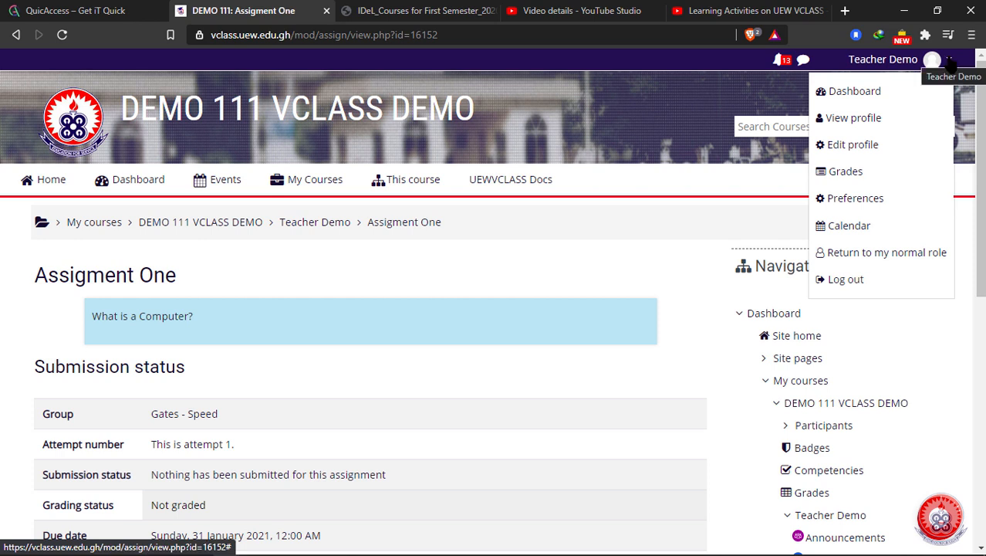
left_click(868, 260)
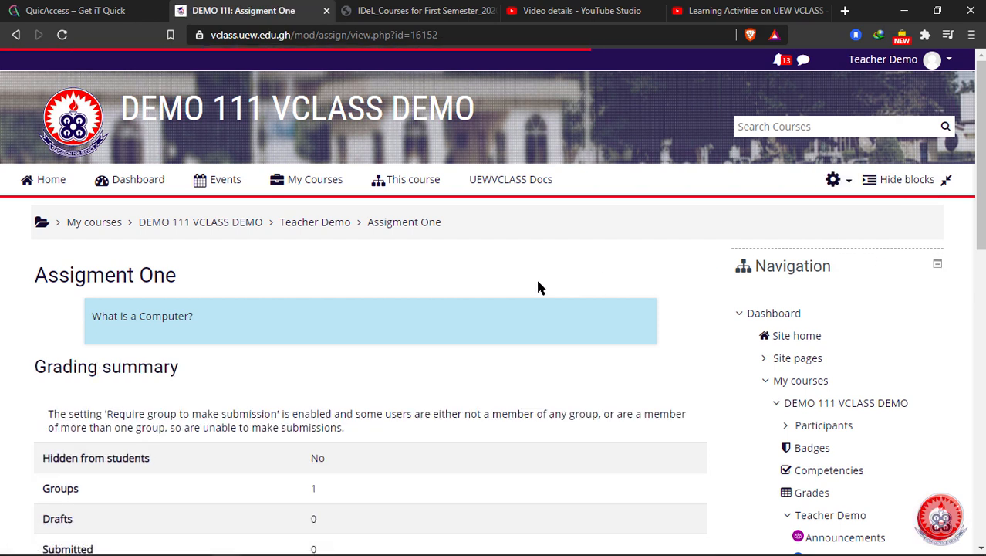
scroll(542, 306, "down", 6)
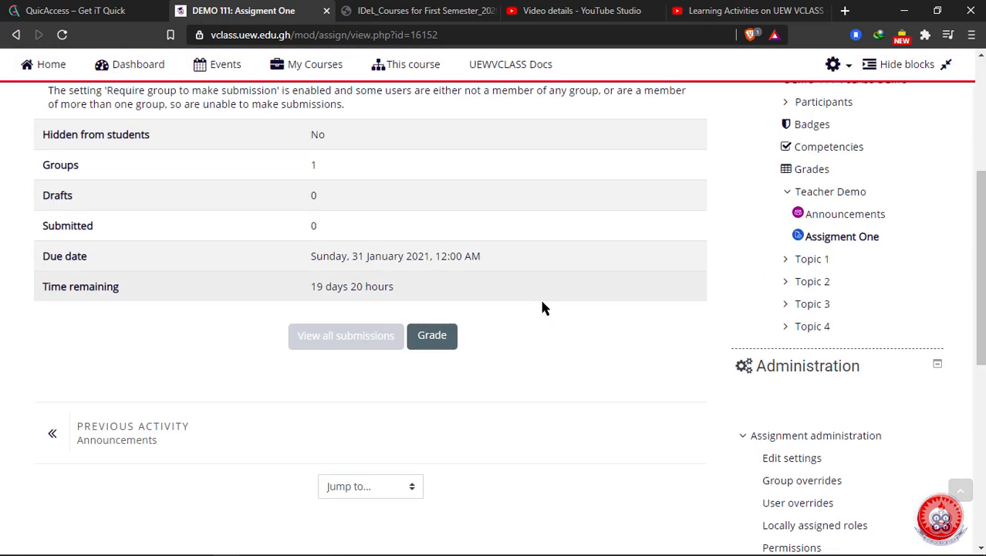
scroll(543, 306, "up", 5)
scroll(543, 307, "up", 2)
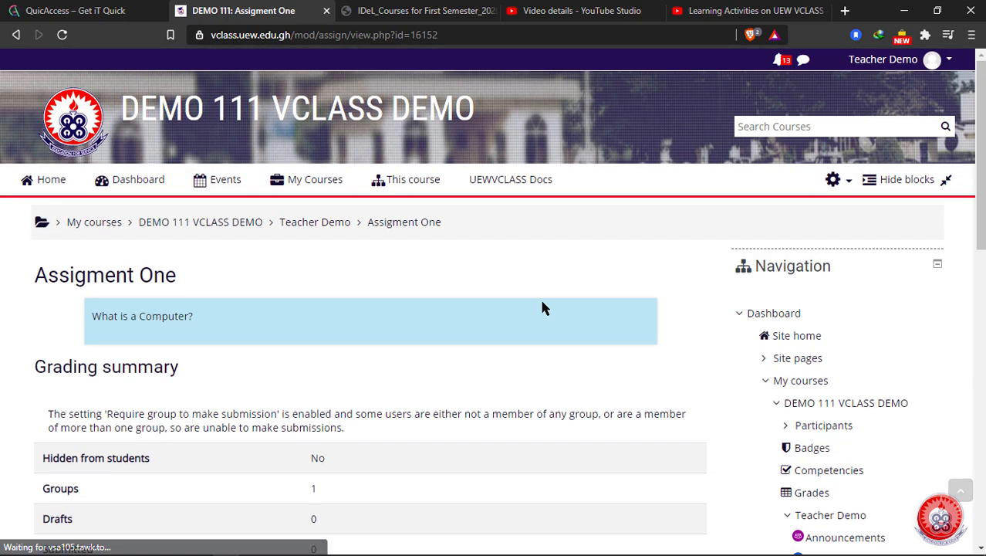